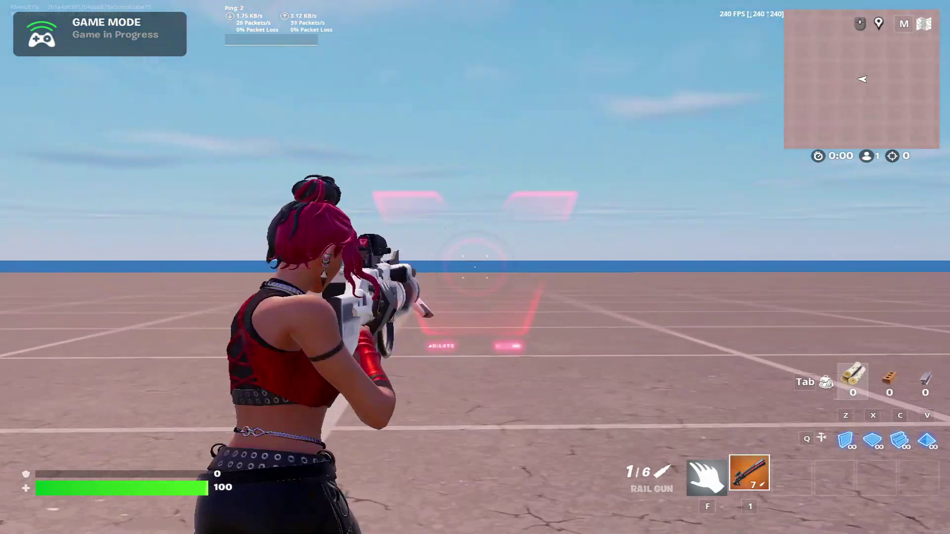
left_click_drag(475, 267, 475, 267)
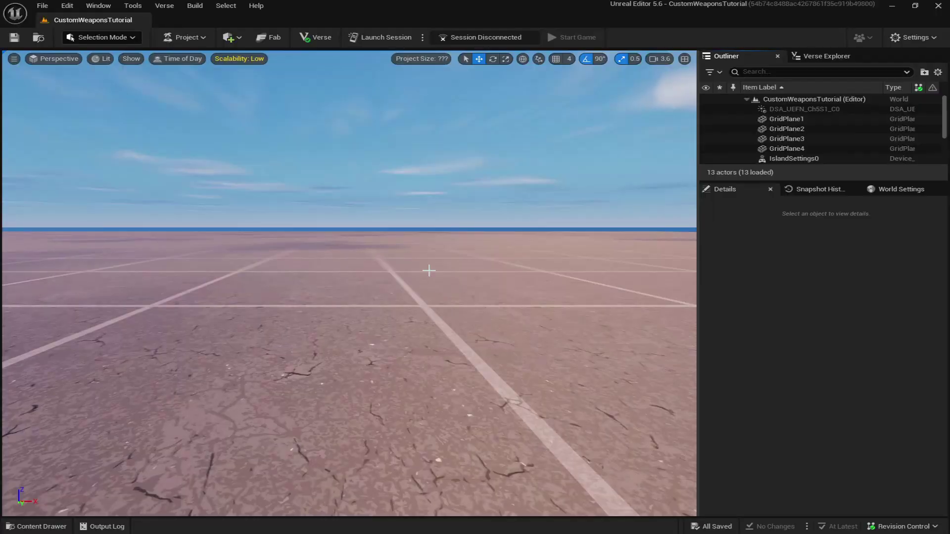
- Create an empty Verse script named CustomWeapon in the CustomWeaponsTutorial project
left_click(811, 59)
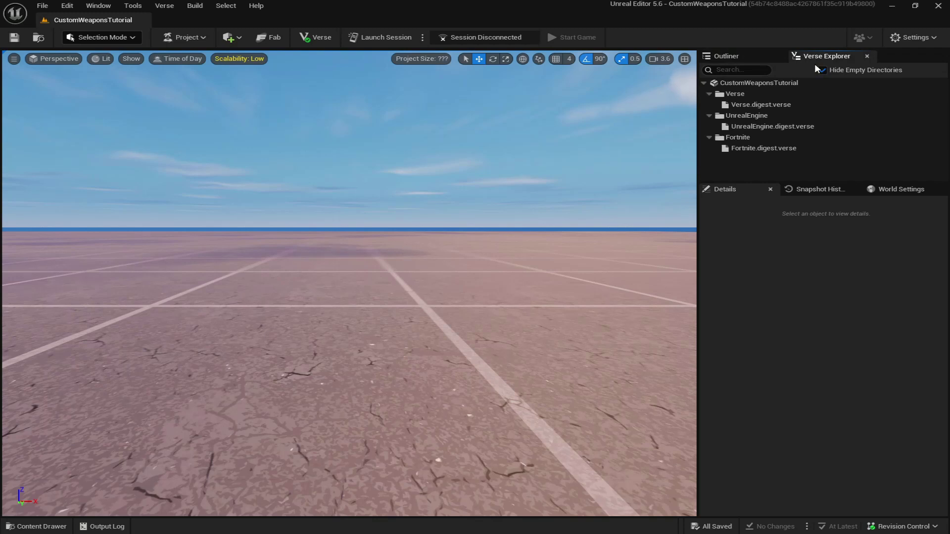
right_click(750, 84)
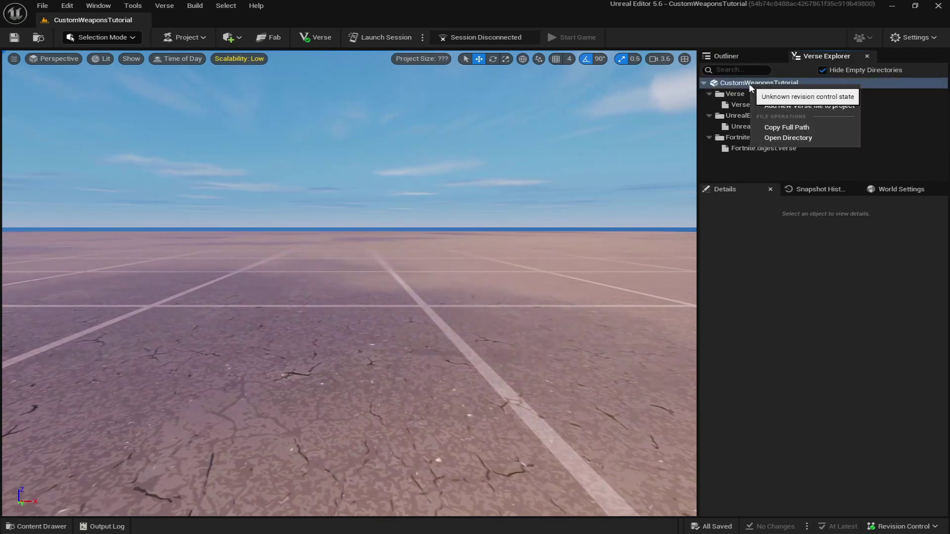
left_click(800, 106)
left_click(574, 428)
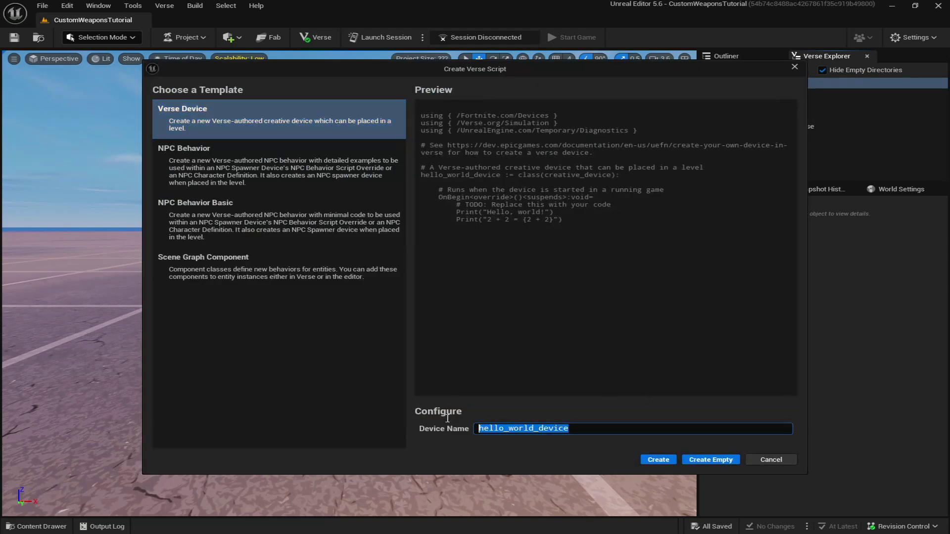
key("BackSpace")
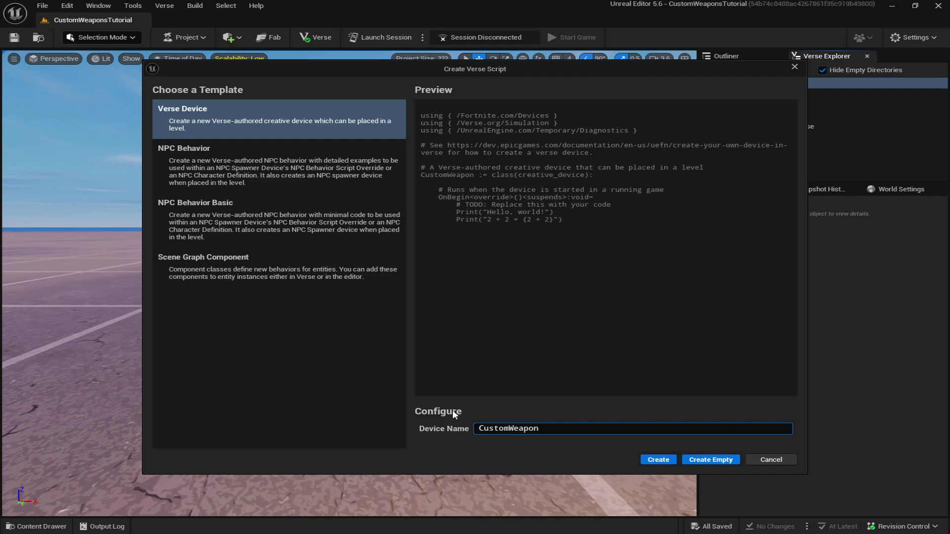
left_click(714, 460)
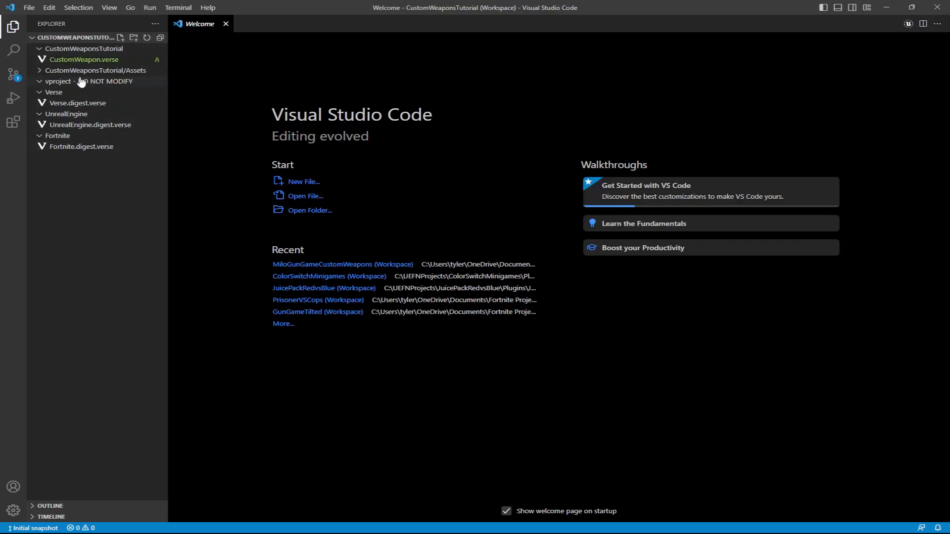
- Open CustomWeapon.verse in Visual Studio Code and copy all the code from the CustomWeaponVerseCode.txt file
left_click(98, 71)
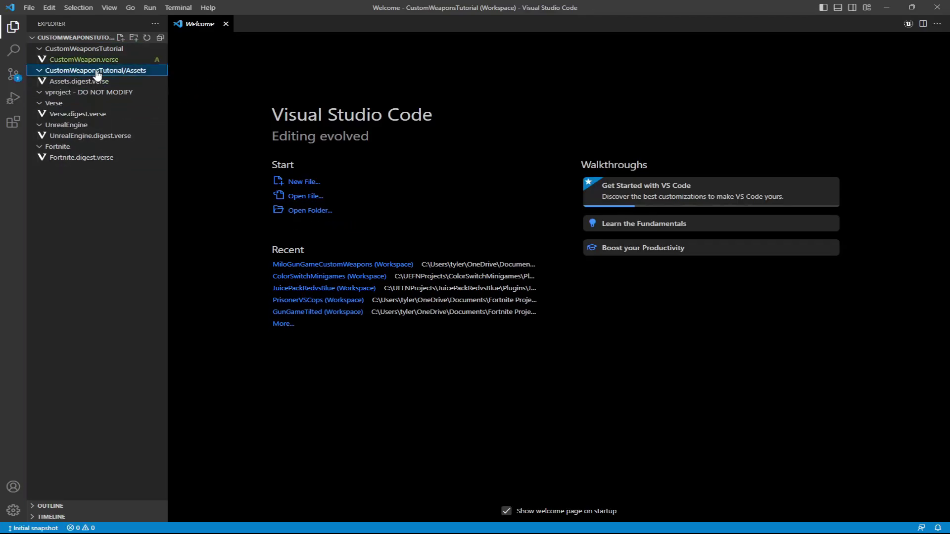
left_click(70, 60)
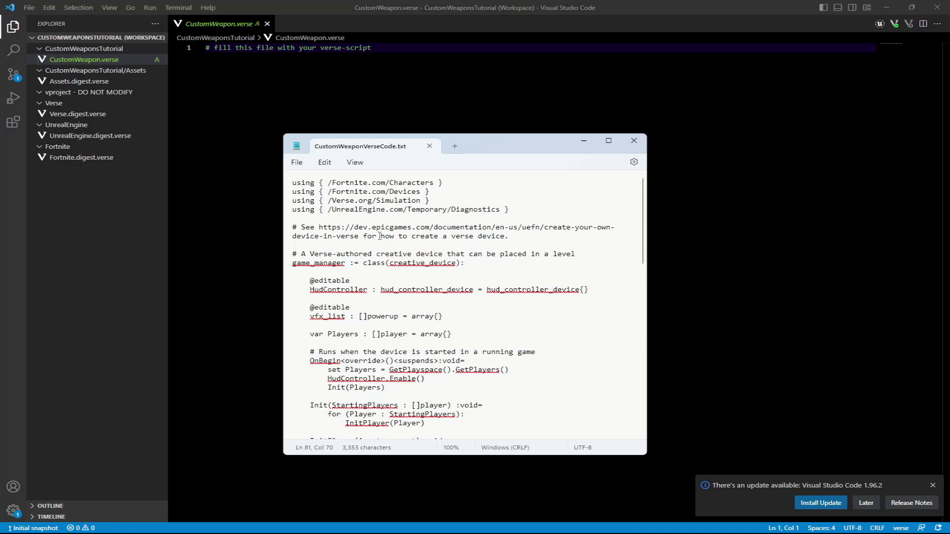
right_click(363, 207)
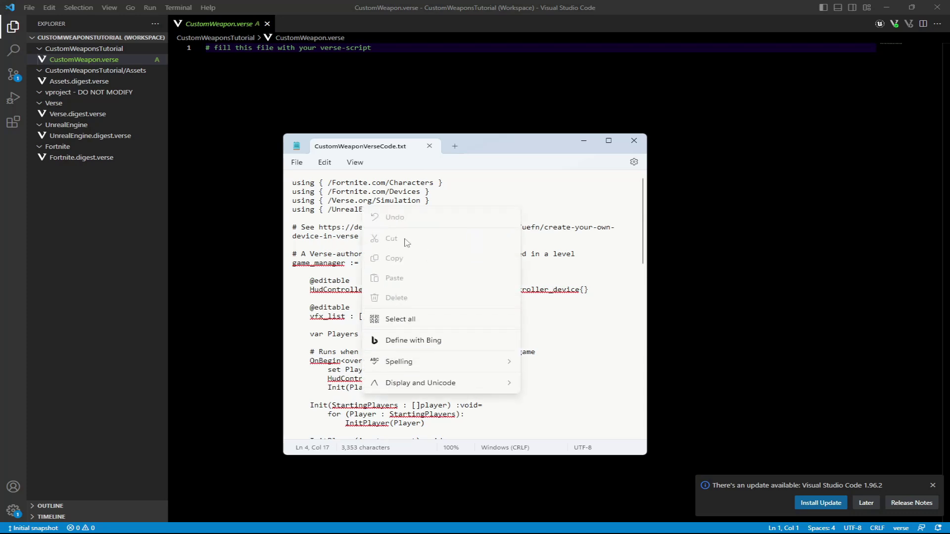
left_click(399, 321)
right_click(426, 238)
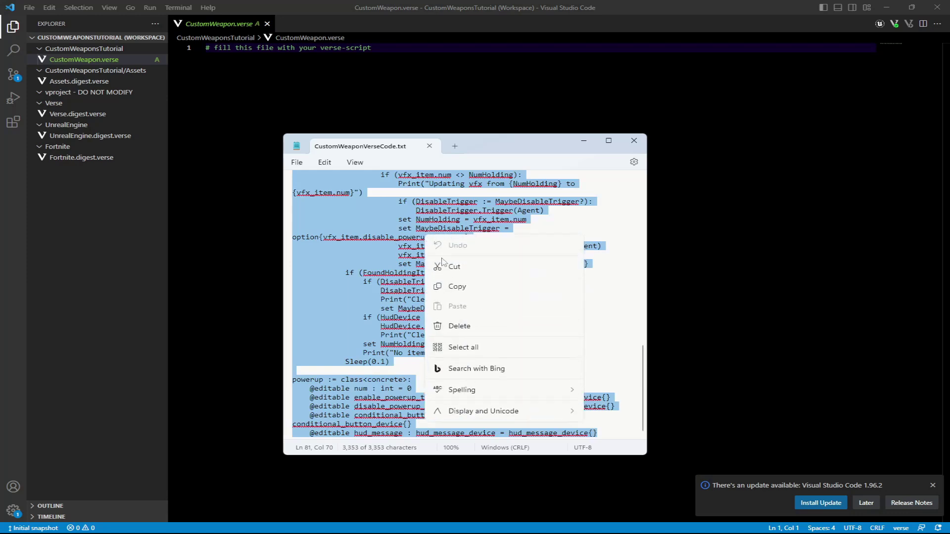
left_click(471, 285)
- Replace the placeholder comment in CustomWeapon.verse with the copied code, and save the file
left_click(322, 78)
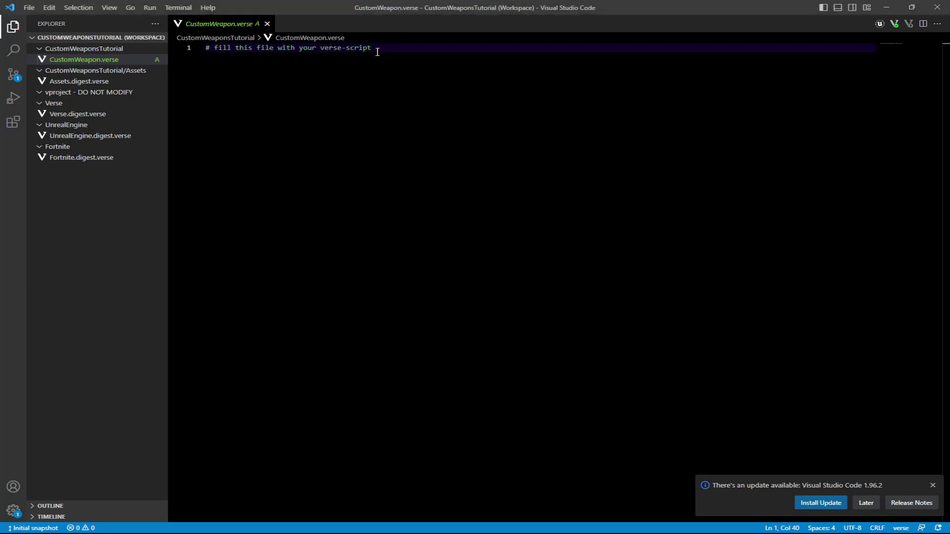
left_click_drag(377, 52, 213, 46)
key("ctrl+v")
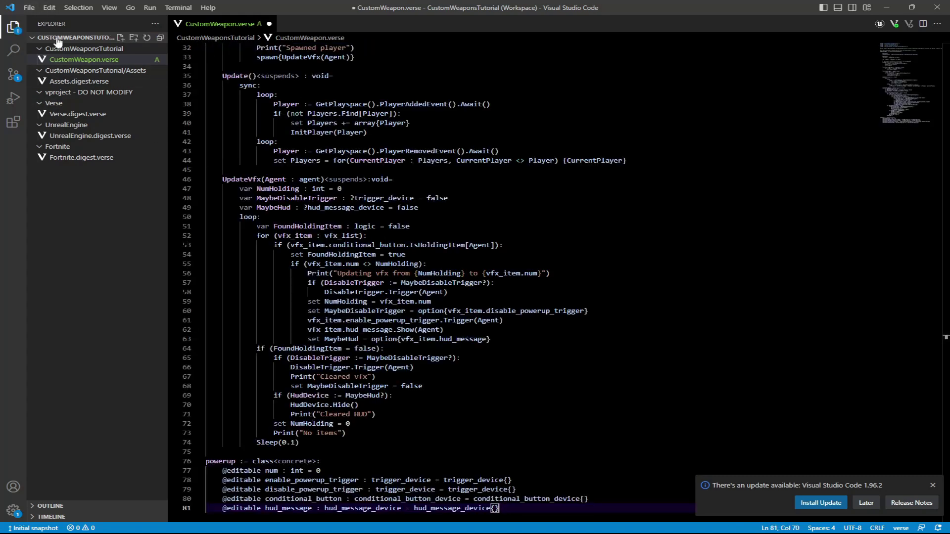
left_click(29, 9)
left_click(73, 167)
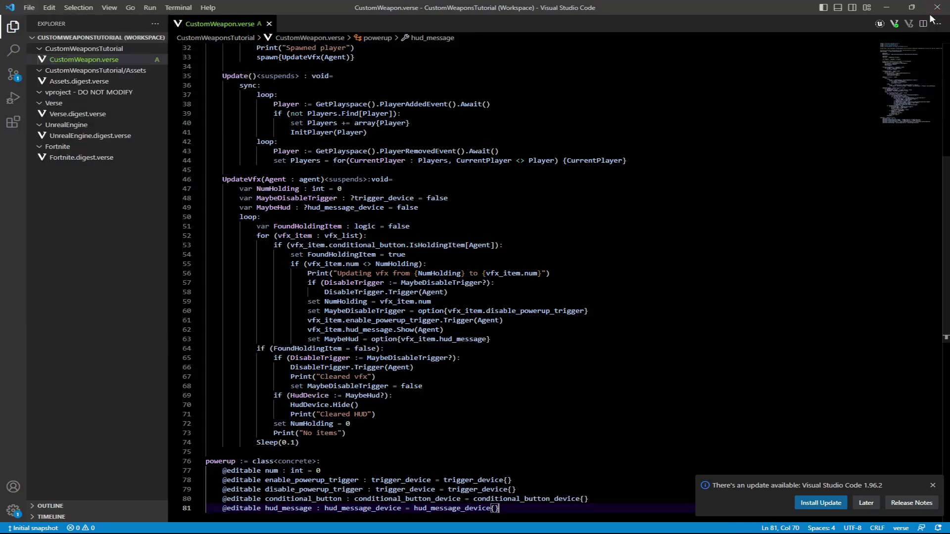
left_click(946, 10)
left_click(634, 141)
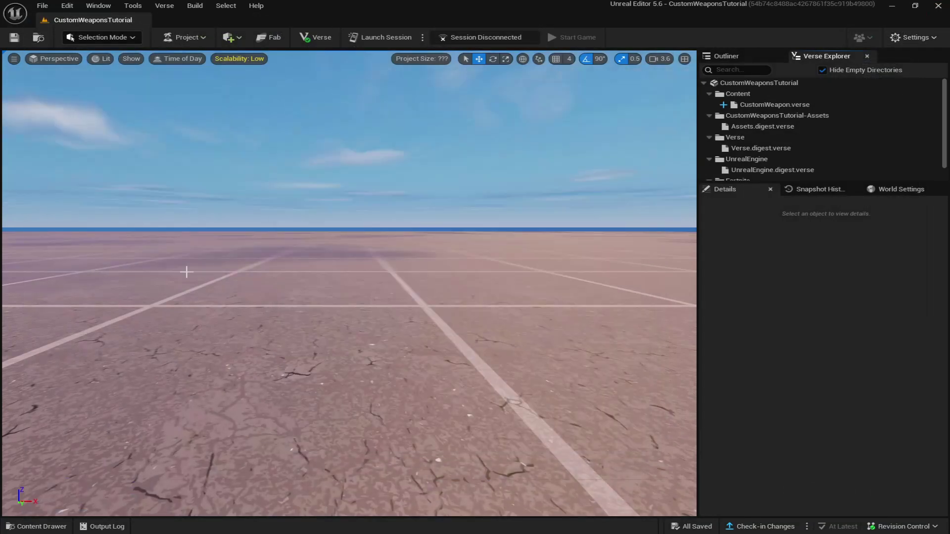
- Build the Verse code and place the game_manager device on the ground in the level
left_click(166, 6)
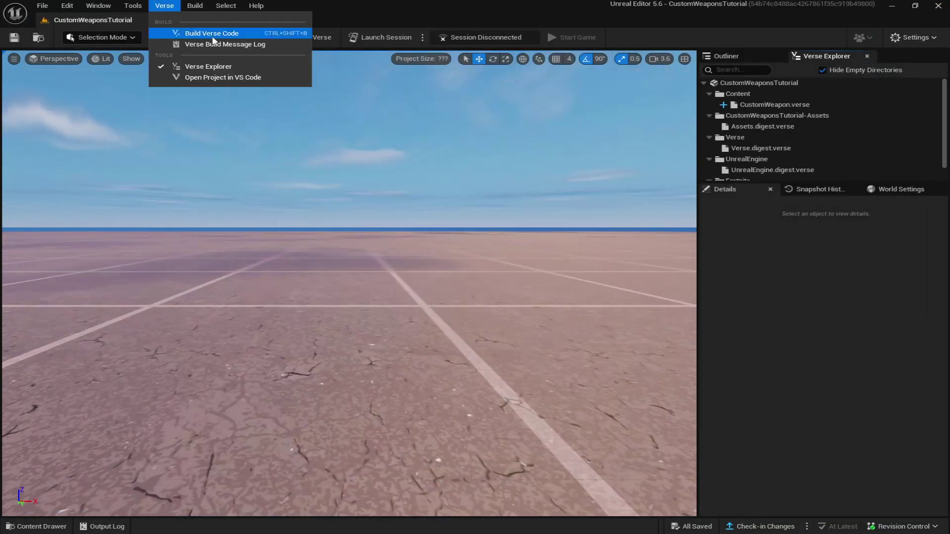
left_click(201, 33)
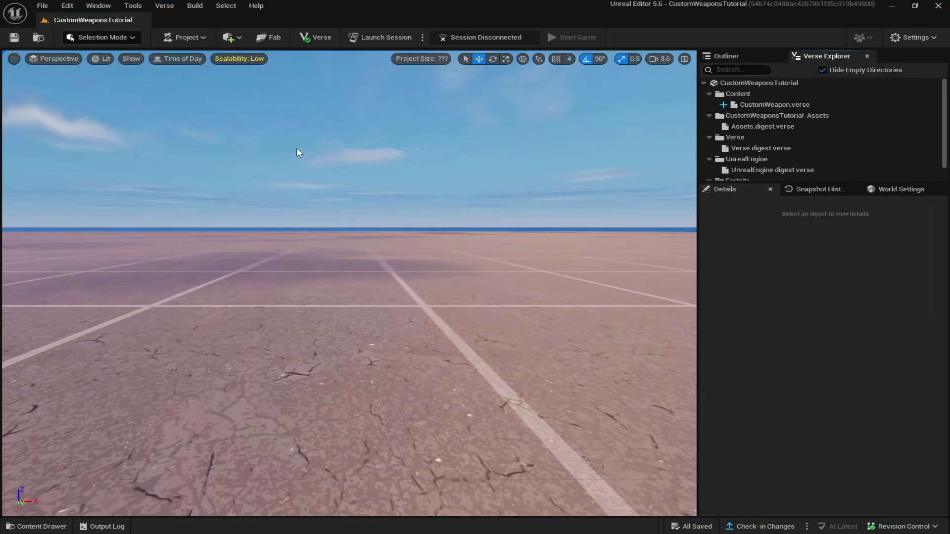
scroll(259, 434, "up", 2)
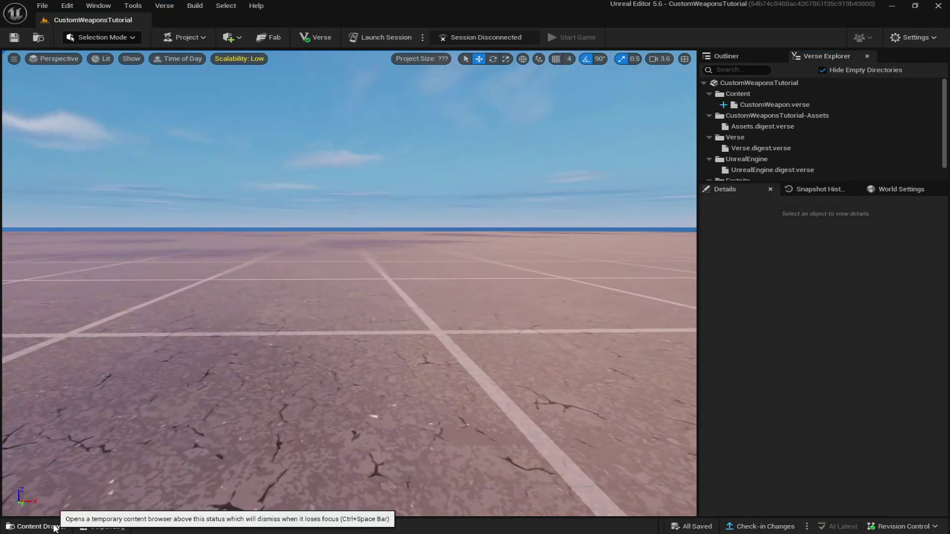
left_click(36, 526)
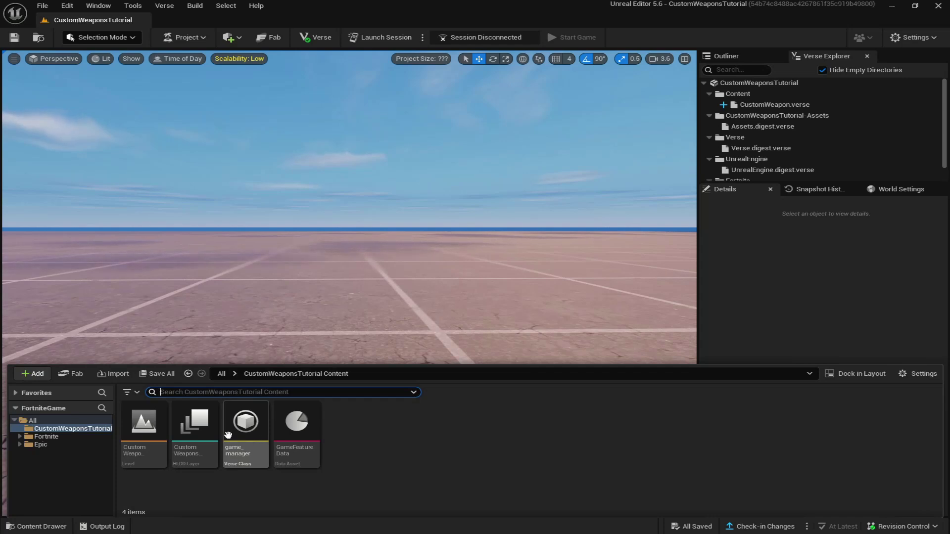
left_click_drag(245, 442, 312, 314)
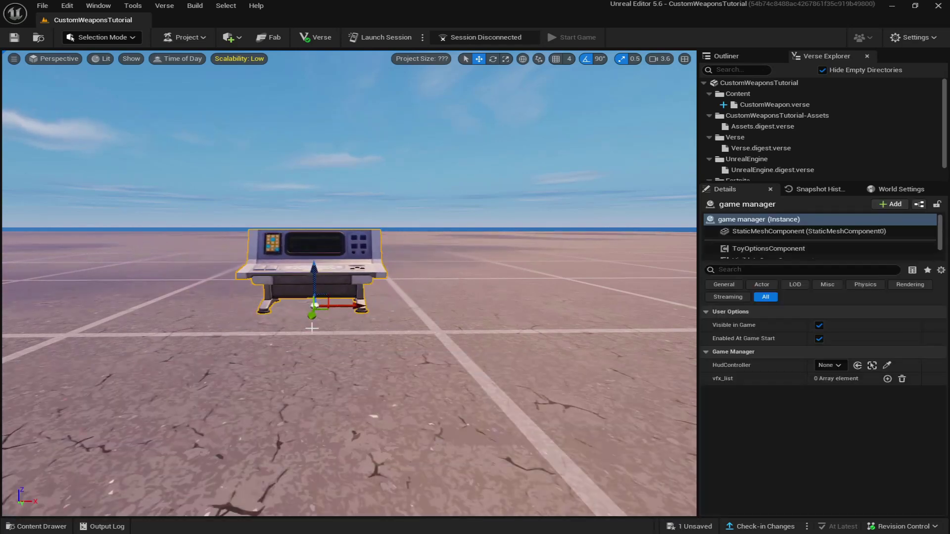
scroll(290, 326, "up", 2)
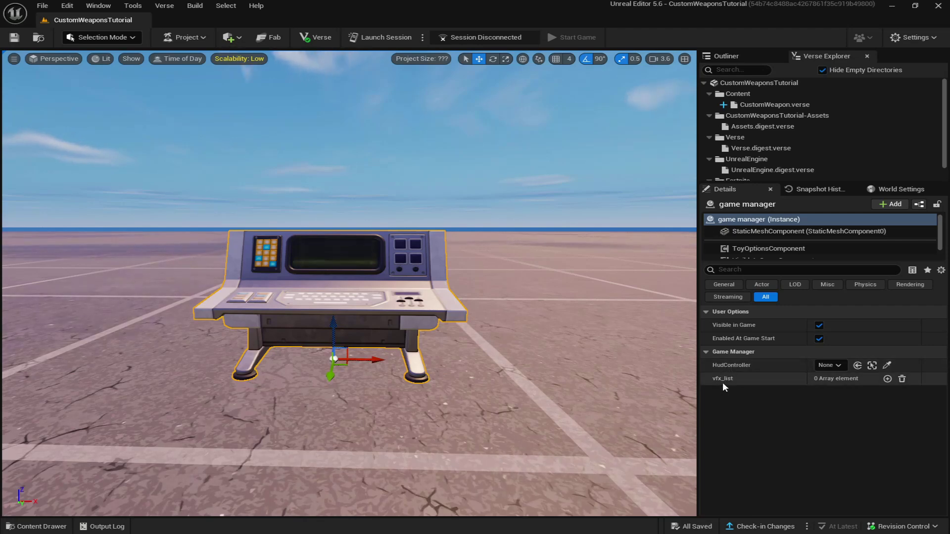
left_click(888, 379)
left_click(887, 379)
left_click(888, 379)
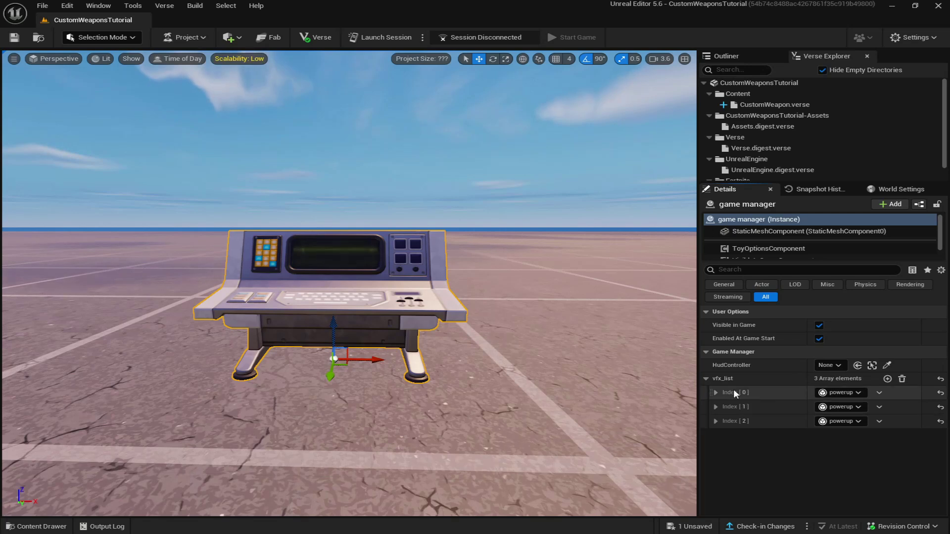
left_click(901, 380)
- Add one powerup element to the game manager's vfx_list and expand its settings
left_click(888, 379)
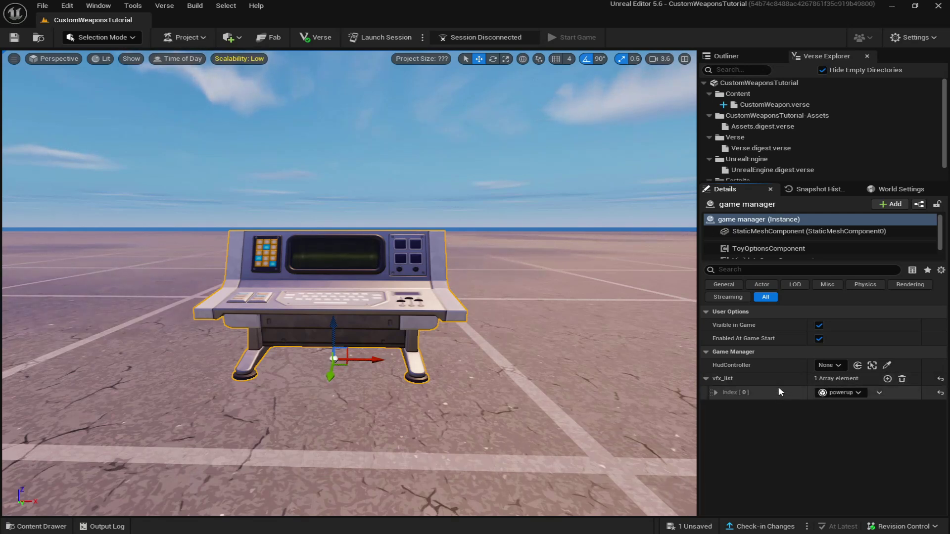
left_click(715, 392)
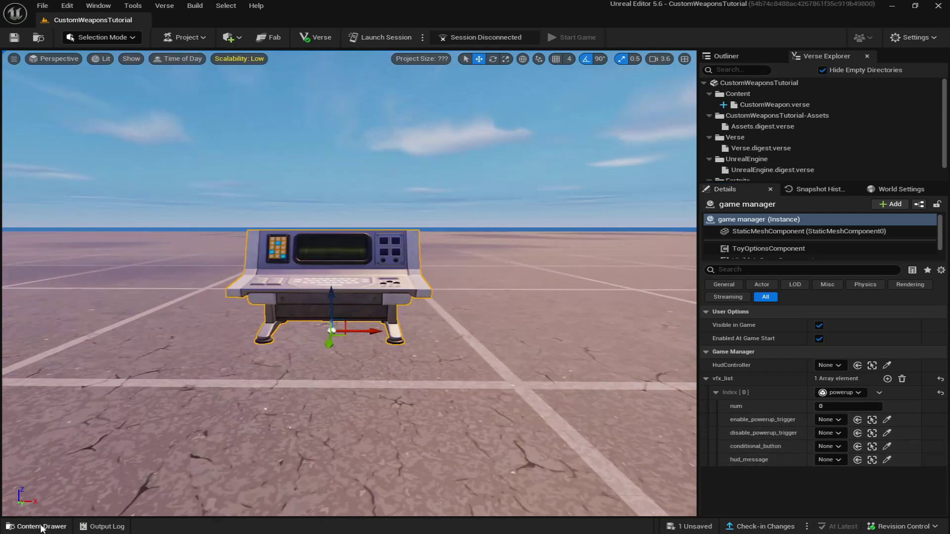
- Search the Fortnite content for "power up" and place a VFX Powerup on the ground beside the game manager console
left_click(42, 527)
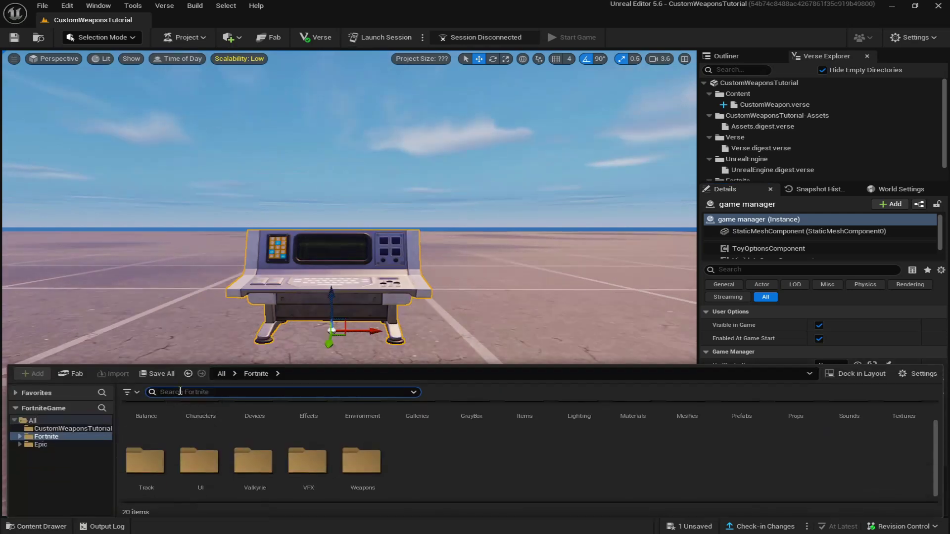
type("powert")
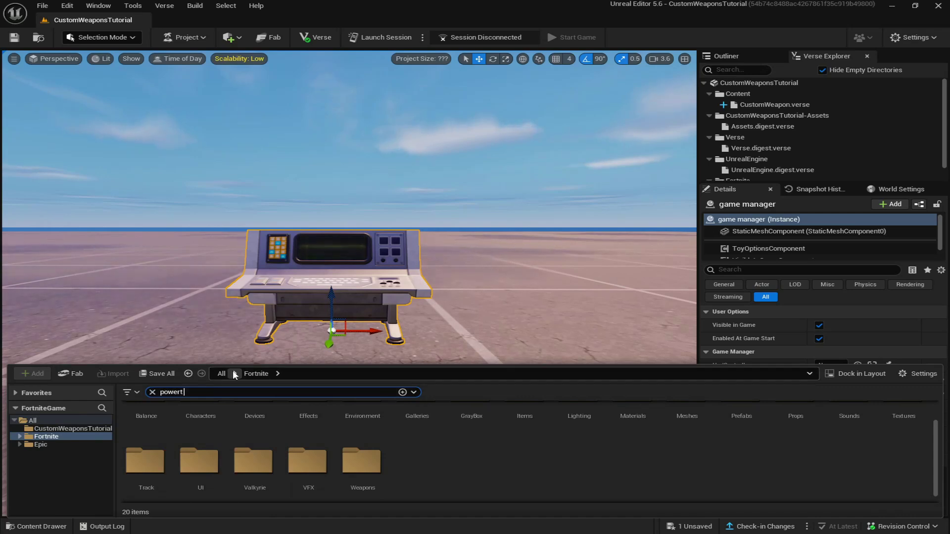
key("BackSpace")
type("up")
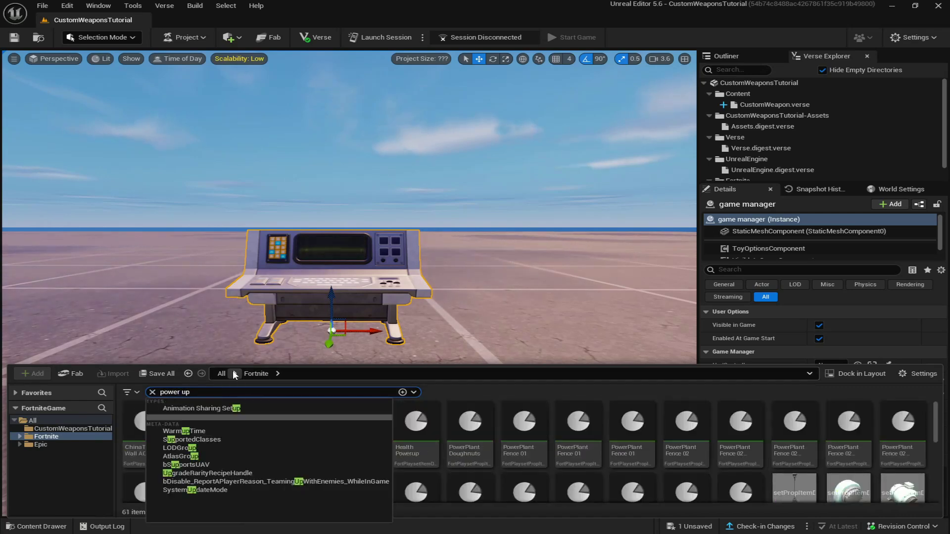
left_click(442, 396)
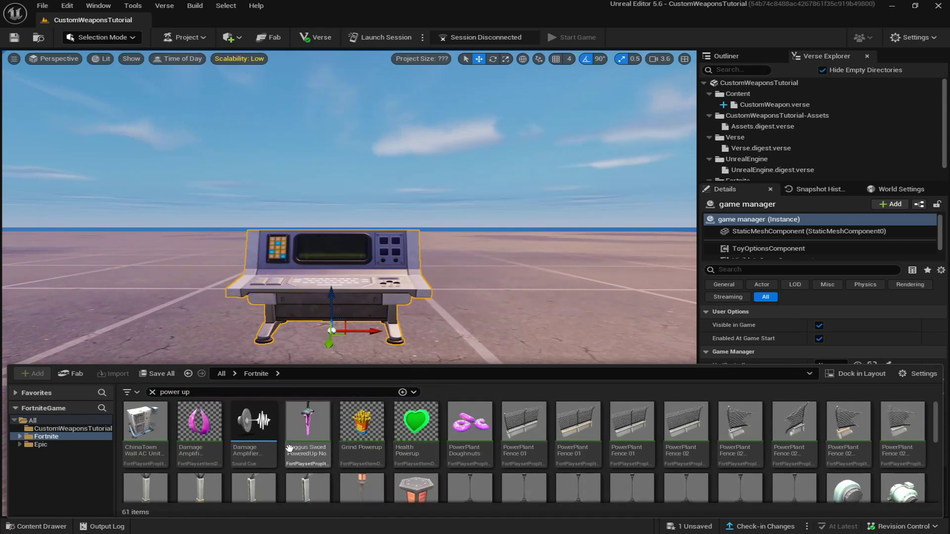
scroll(289, 448, "down", 10)
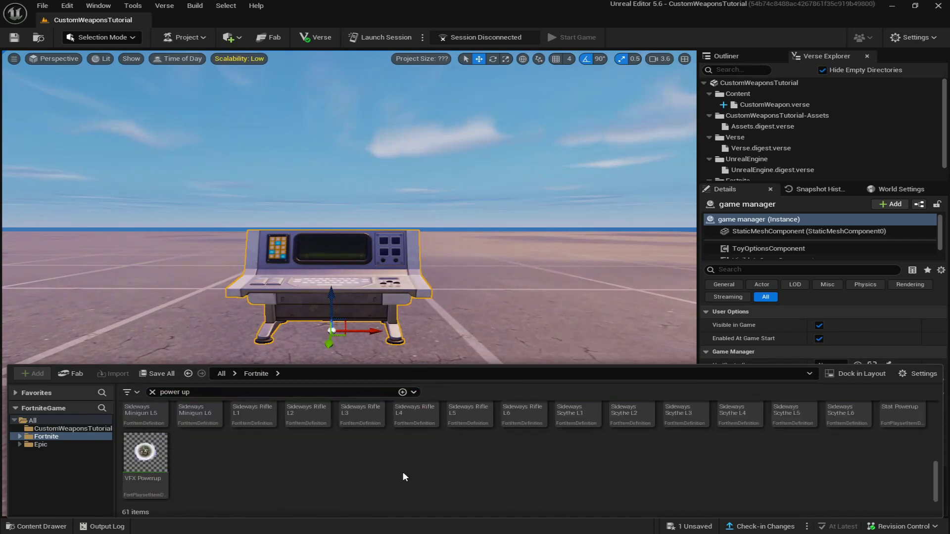
left_click_drag(146, 466, 129, 379)
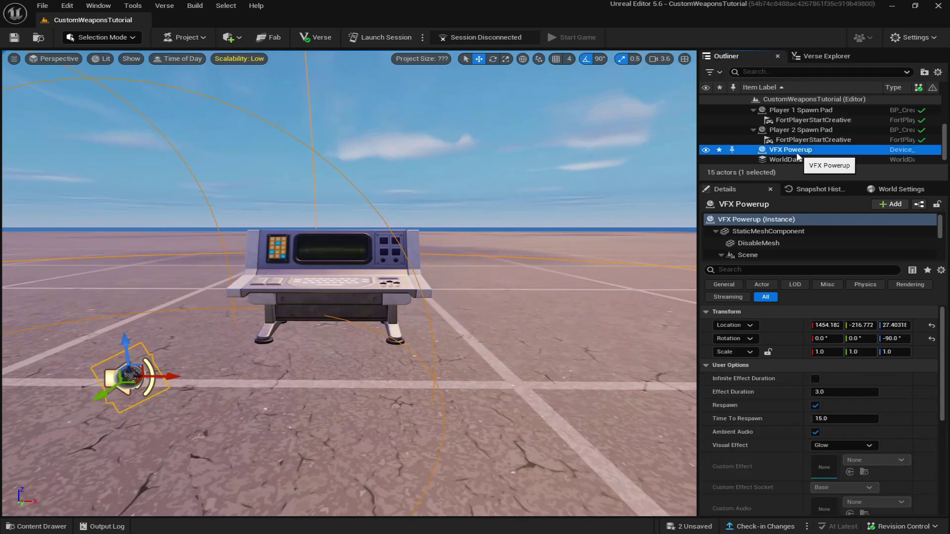
- Rename the VFX Powerup device as VFX Powerup Zapatron
right_click(796, 155)
mouse_move(772, 299)
left_click(614, 359)
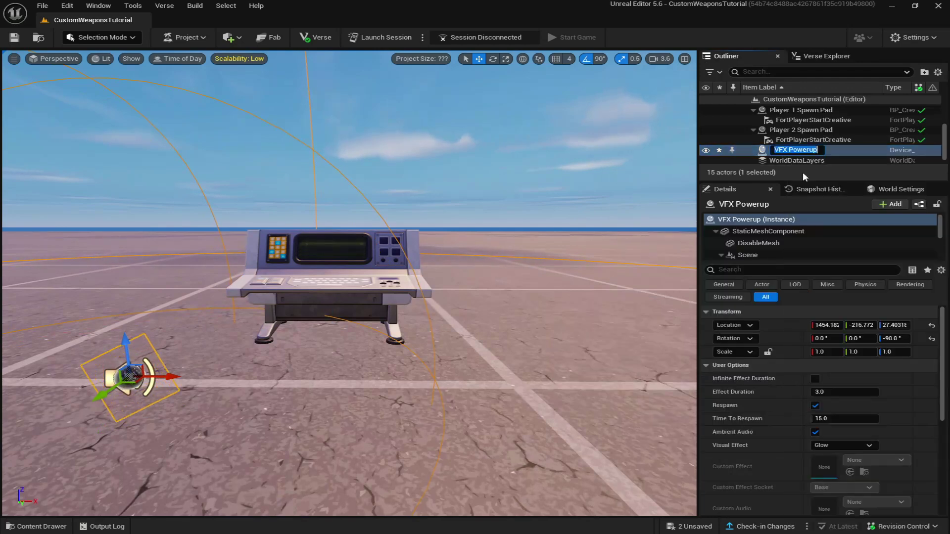
right_click(818, 149)
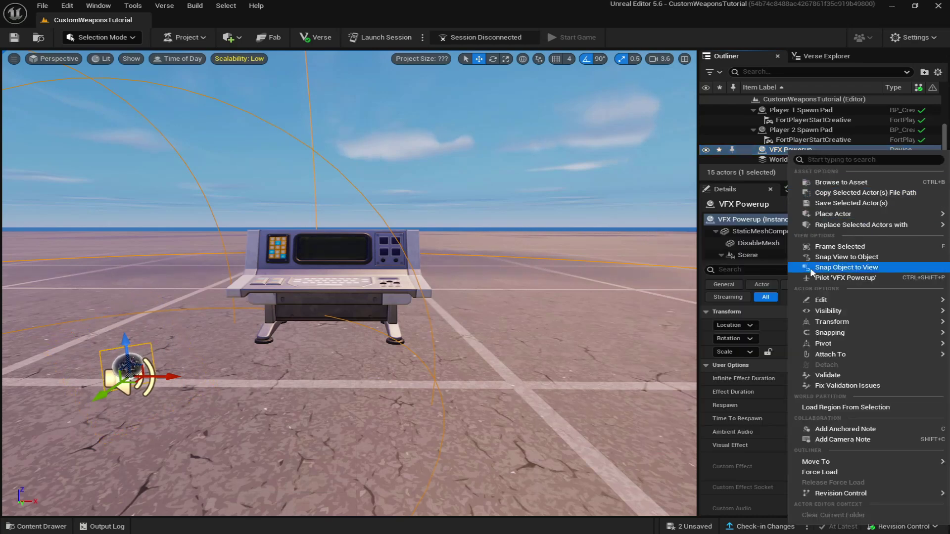
mouse_move(819, 297)
left_click(633, 355)
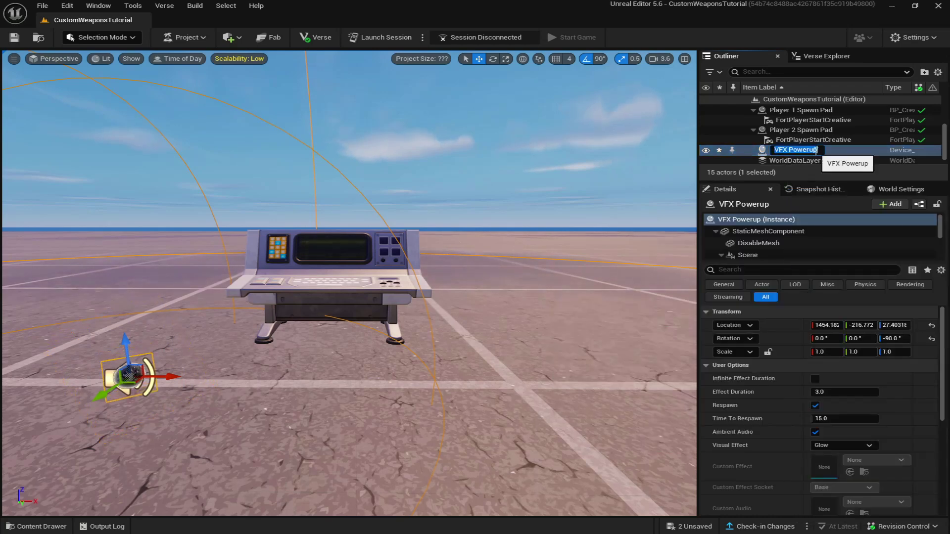
left_click(816, 150)
type("Zapatron")
key("Return")
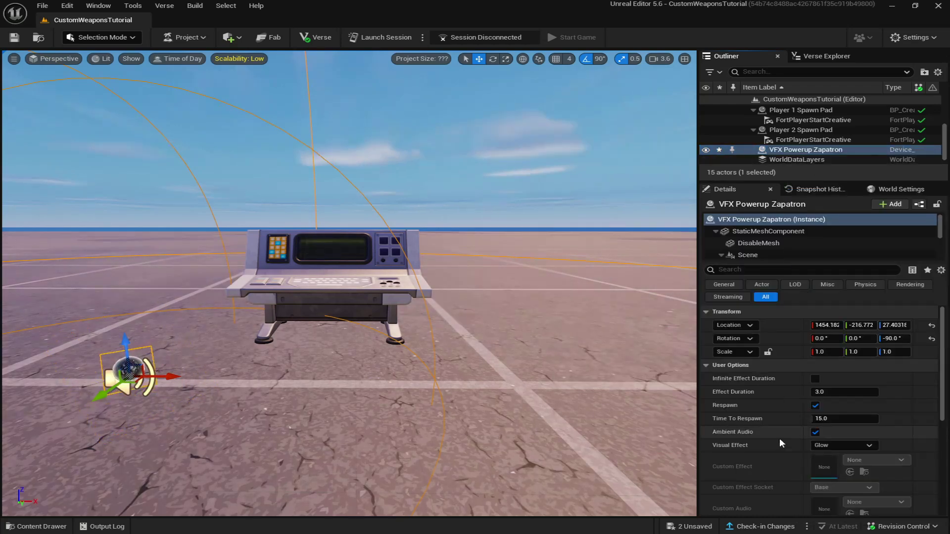
- Give the VFX Powerup Zapatron infinite effect duration, 0.0 respawn time, no ambient audio and the Custom Effect visual, and save
left_click(815, 379)
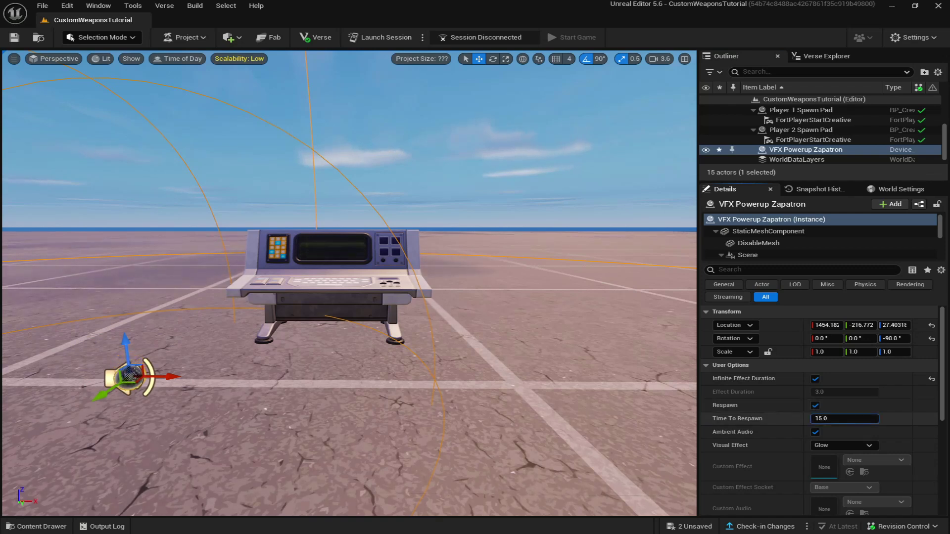
left_click_drag(844, 418, 812, 419)
left_click(816, 432)
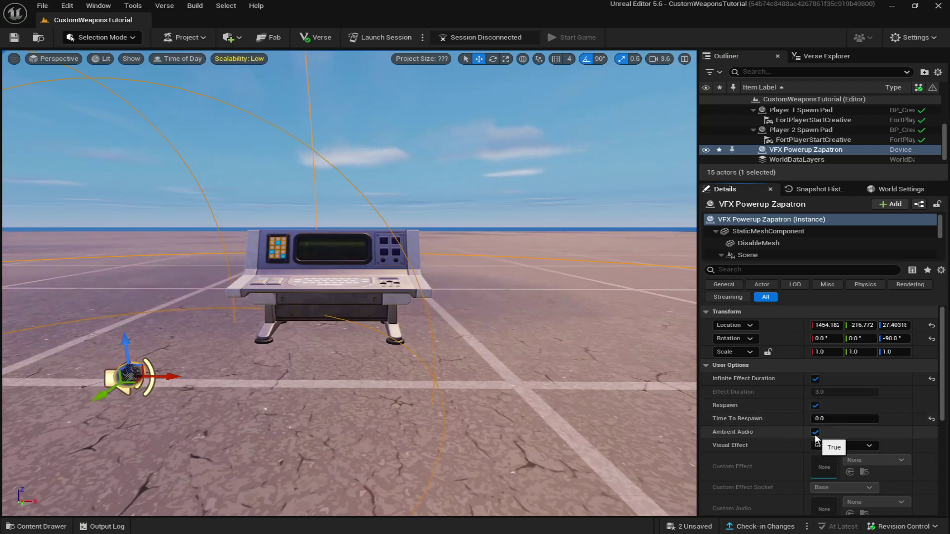
scroll(821, 421, "down", 2)
left_click(829, 398)
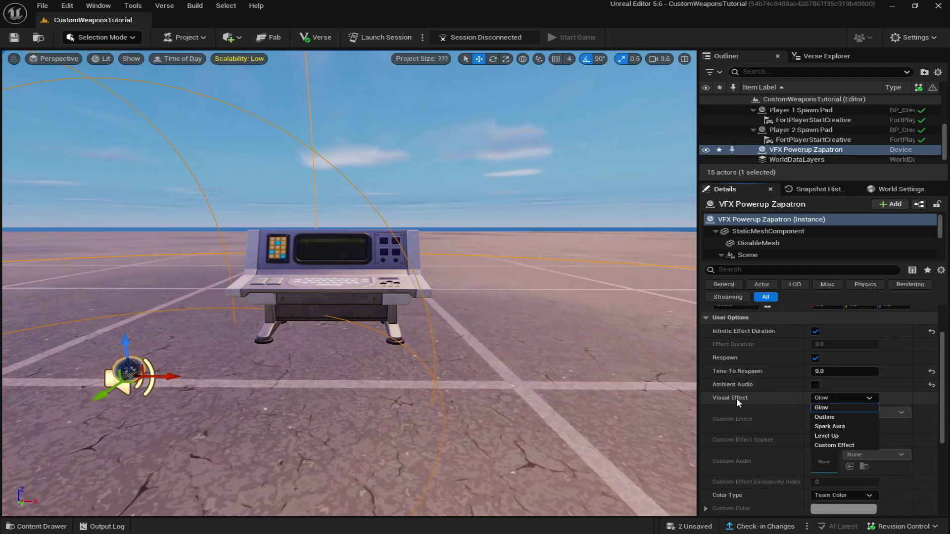
left_click(840, 446)
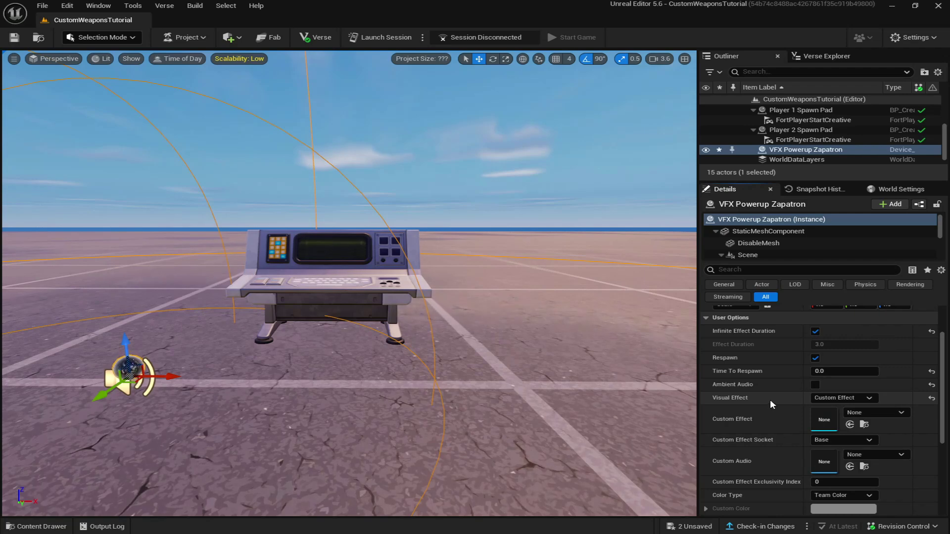
key("ctrl+s")
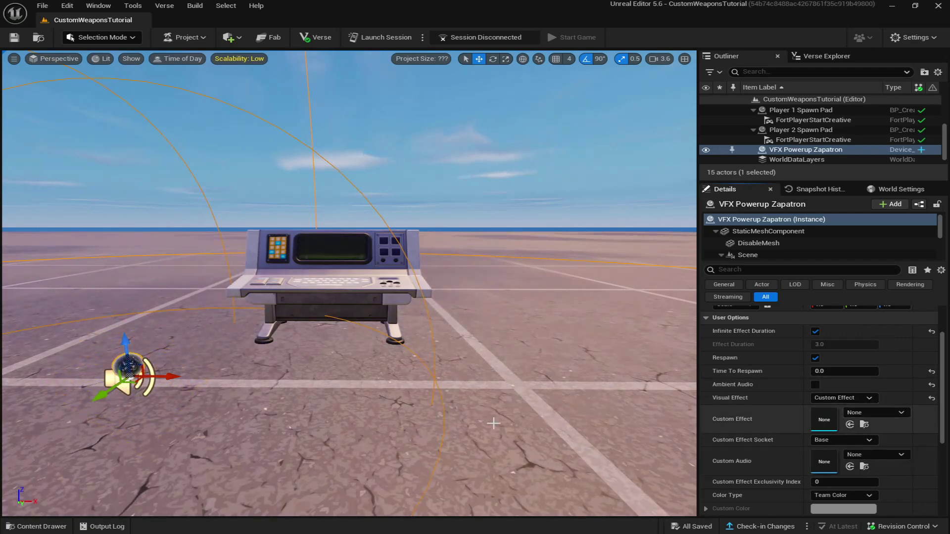
- Search the Fortnite content for "trigger", place a Trigger in front of the game manager console, and duplicate it alongside
left_click(58, 526)
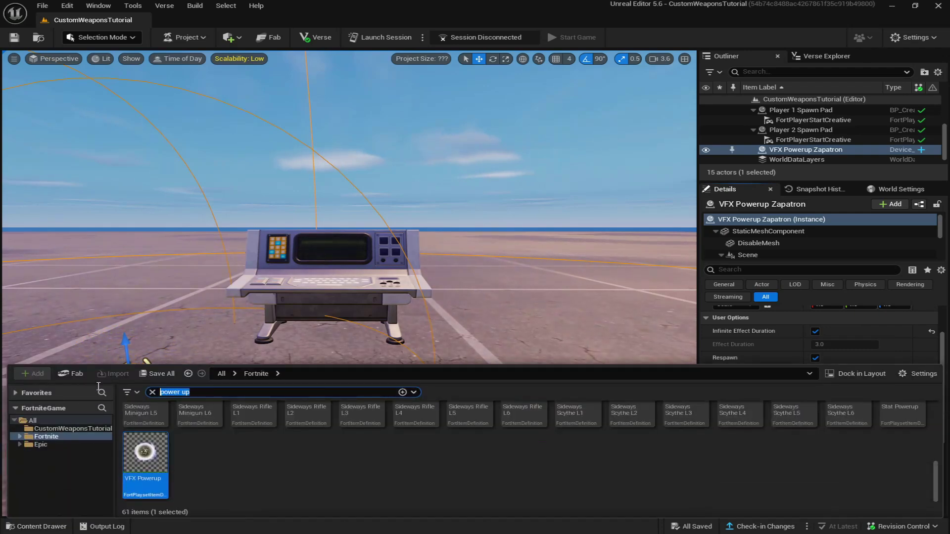
type("trigger")
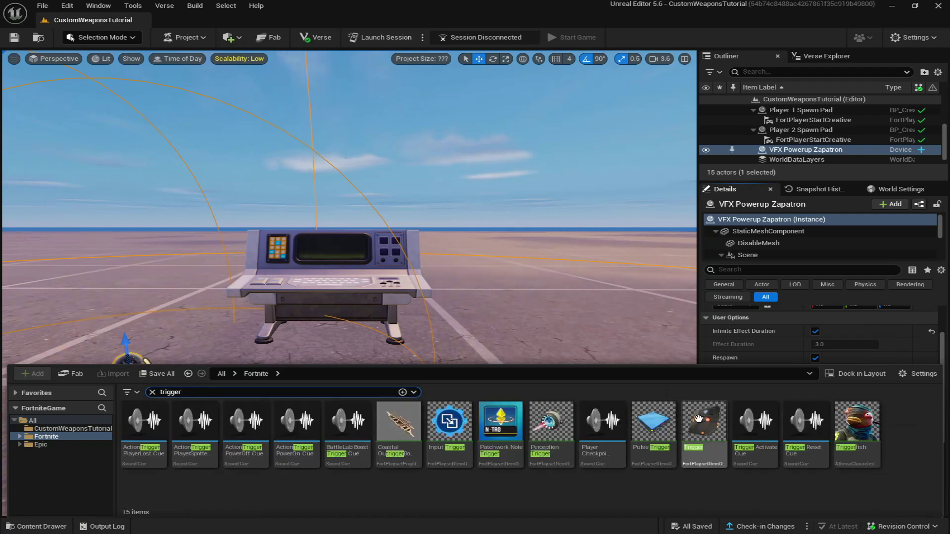
left_click_drag(704, 436, 359, 428)
left_click_drag(426, 366, 428, 401)
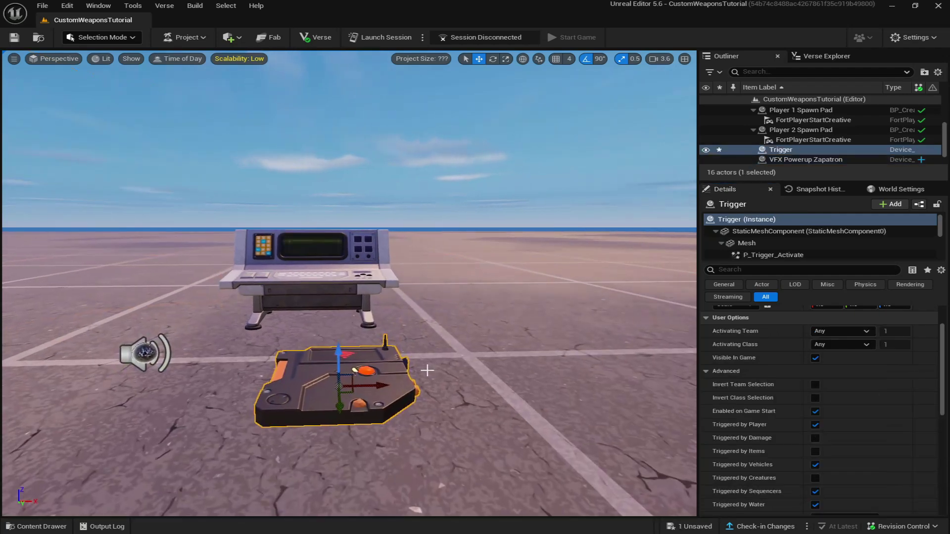
key("ctrl+d")
left_click_drag(371, 386, 544, 390)
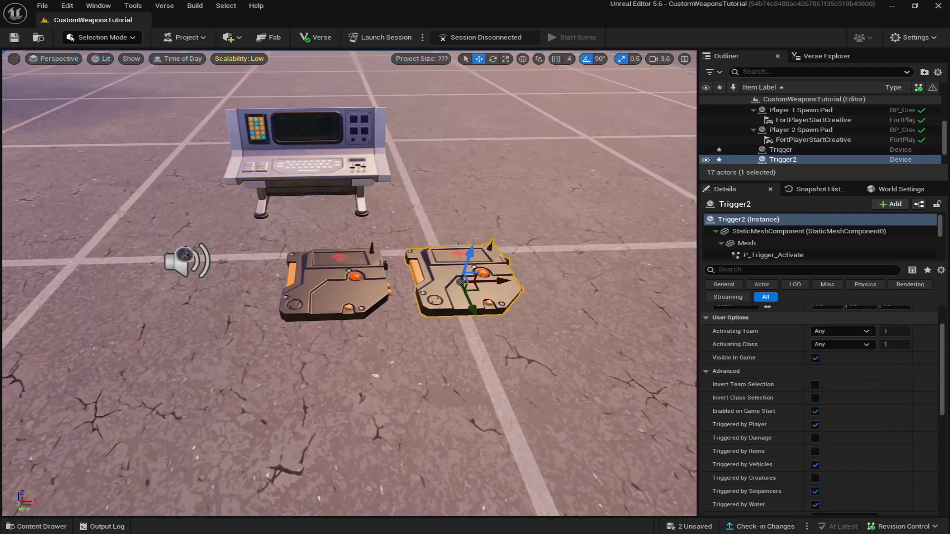
- Rename the original trigger device, the one nearer the VFX Powerup, as Trigger Enable
left_click(347, 163)
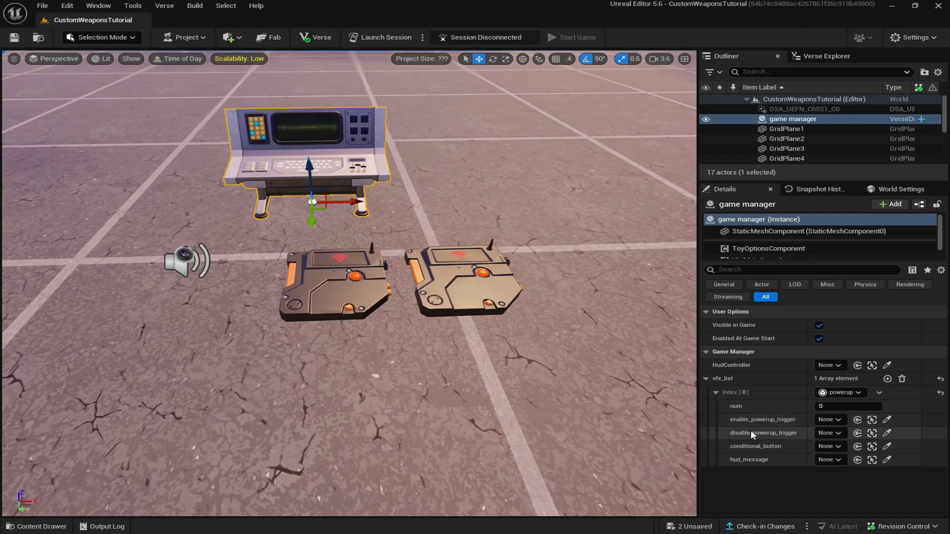
left_click(339, 275)
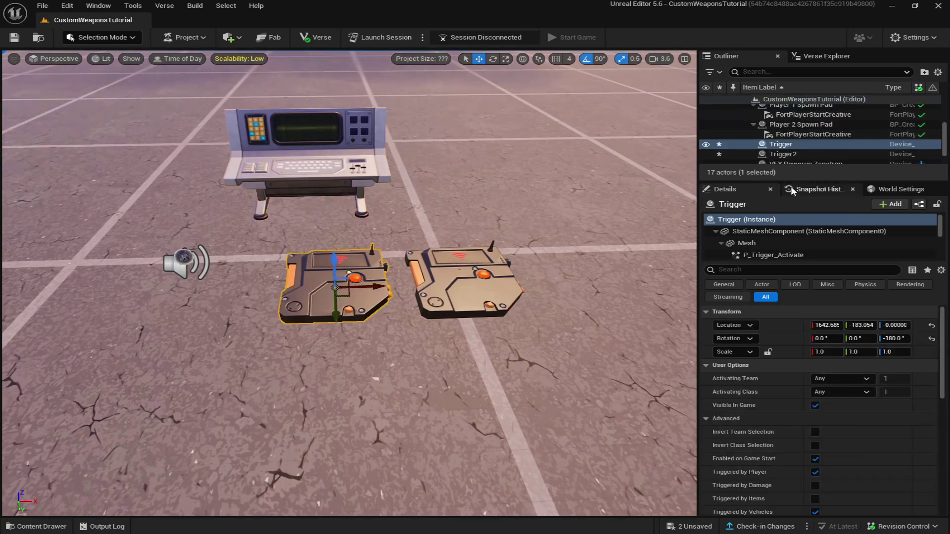
right_click(780, 144)
mouse_move(841, 291)
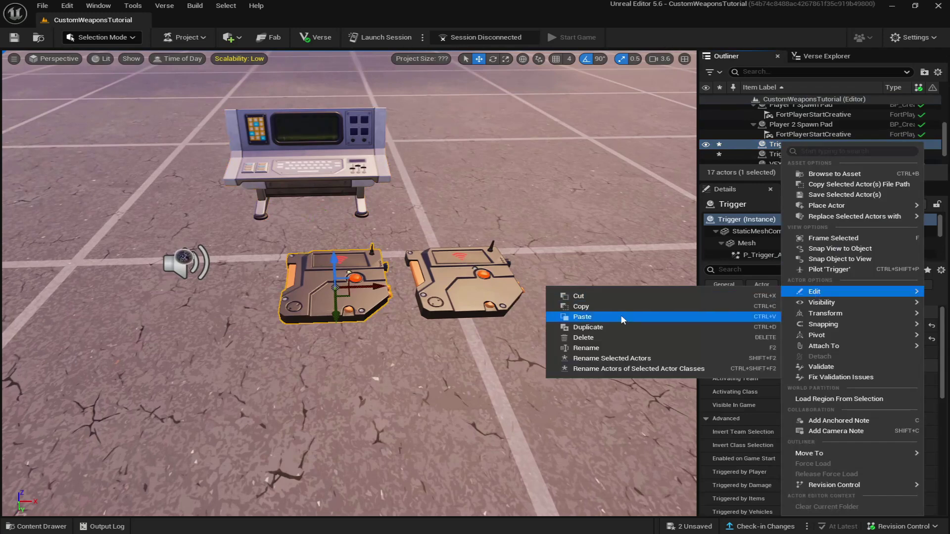
left_click(615, 349)
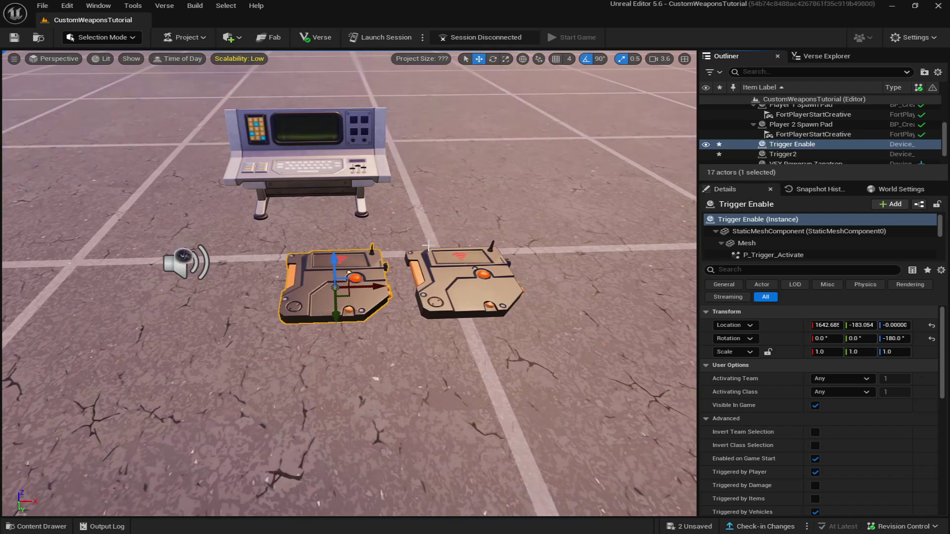
- Rename the duplicated trigger device as Trigger Disable
left_click(445, 253)
right_click(783, 157)
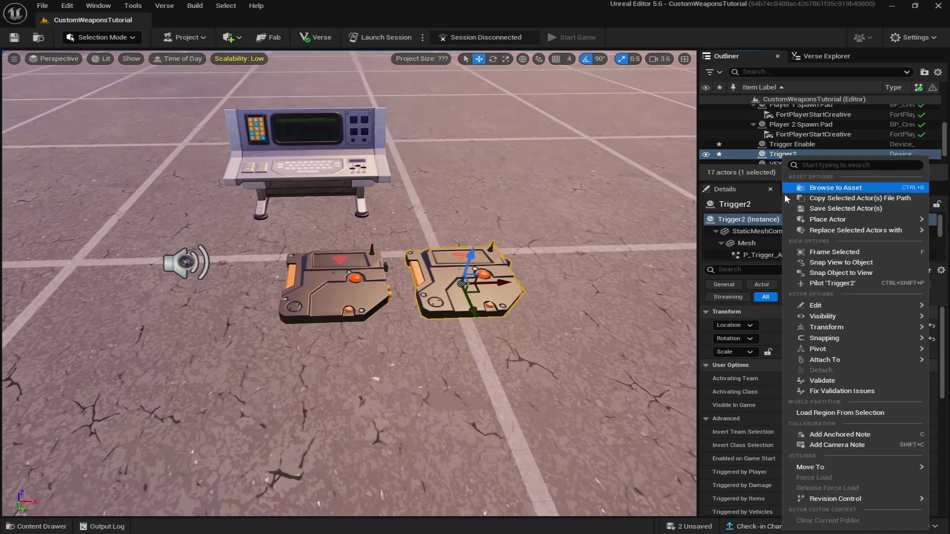
mouse_move(816, 305)
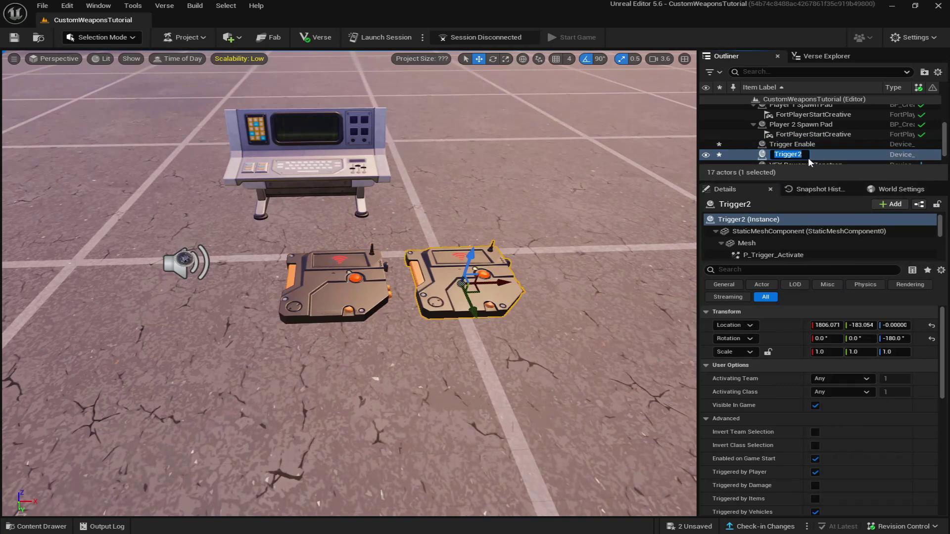
left_click(808, 156)
- For both triggers together, turn off Visible in Game and triggering by player, vehicles, sequencers and water
left_click(466, 274, "ctrl")
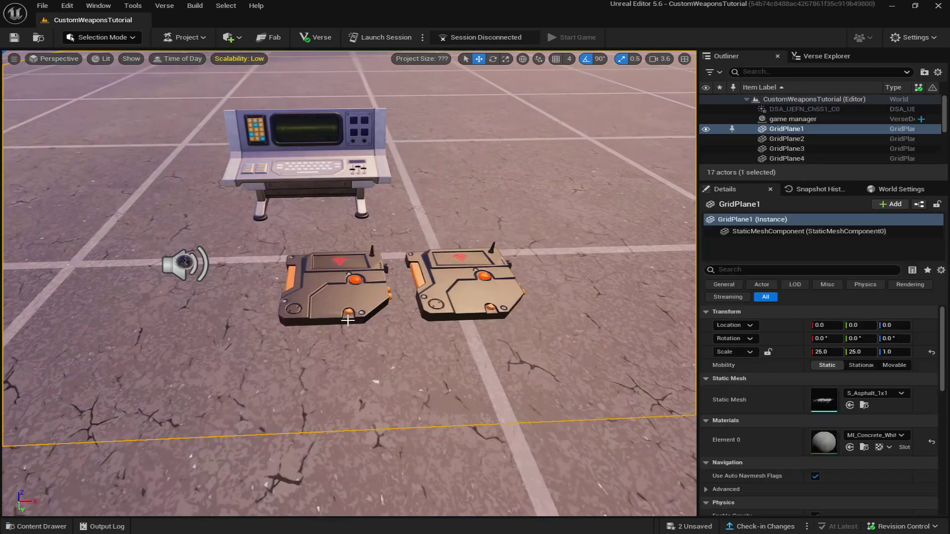
left_click(463, 277, "ctrl")
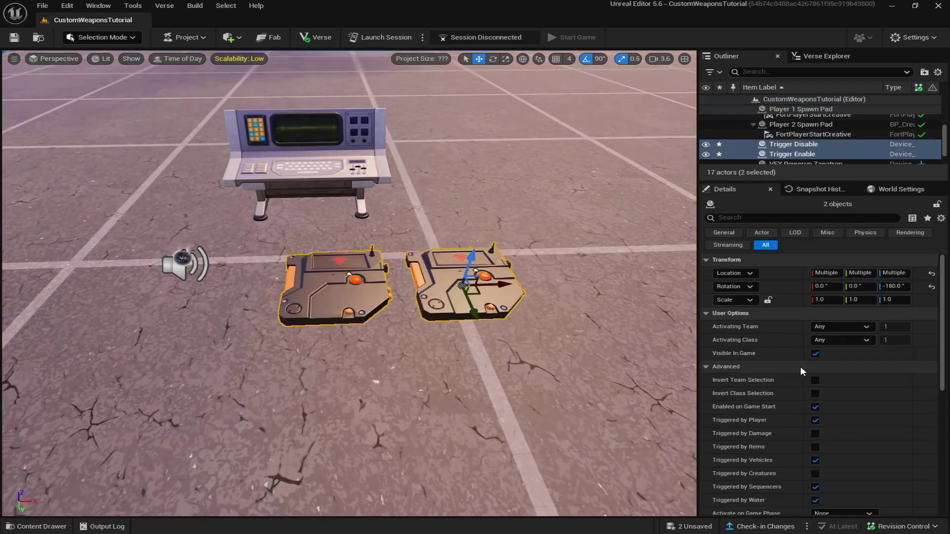
scroll(801, 366, "down", 1)
left_click(813, 339)
scroll(792, 353, "down", 1)
scroll(767, 376, "down", 1)
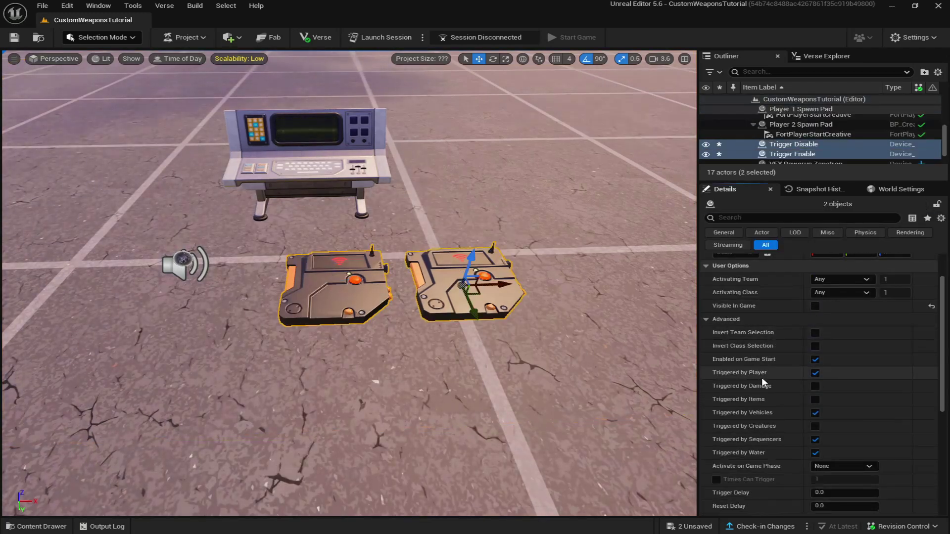
left_click(815, 373)
scroll(744, 392, "down", 2)
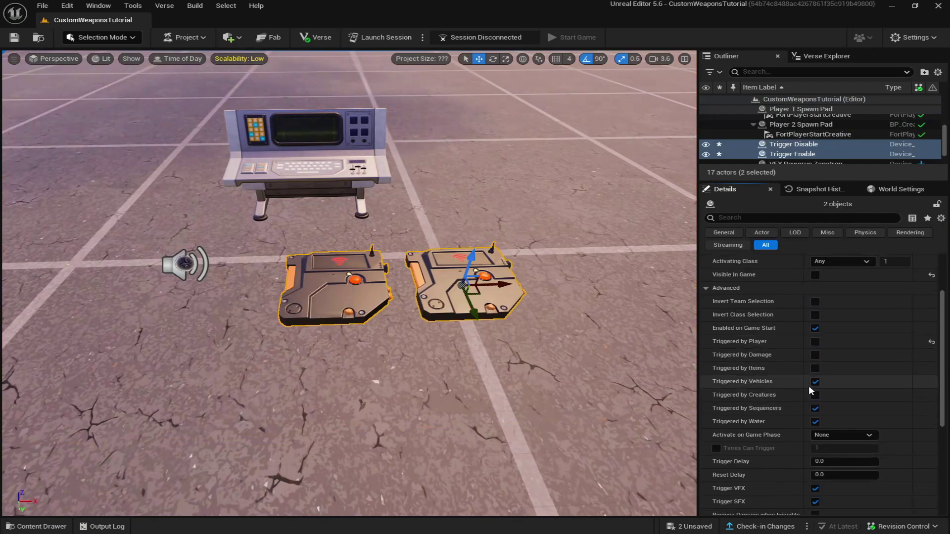
left_click(815, 381)
left_click(815, 409)
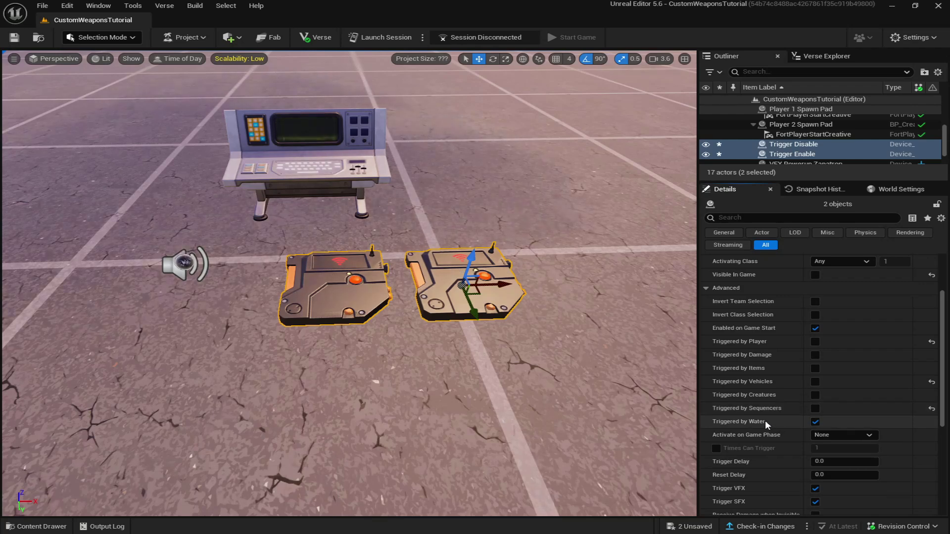
left_click(815, 422)
- Turn off Trigger VFX and Trigger SFX on both triggers and save the unsaved changes
scroll(792, 406, "down", 2)
scroll(777, 382, "down", 4)
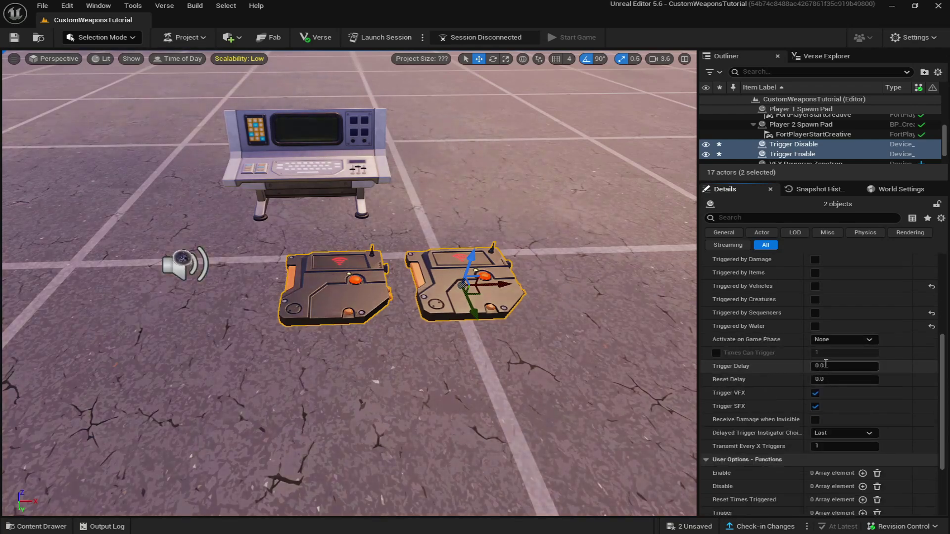
left_click(814, 392)
left_click(815, 406)
scroll(767, 405, "down", 2)
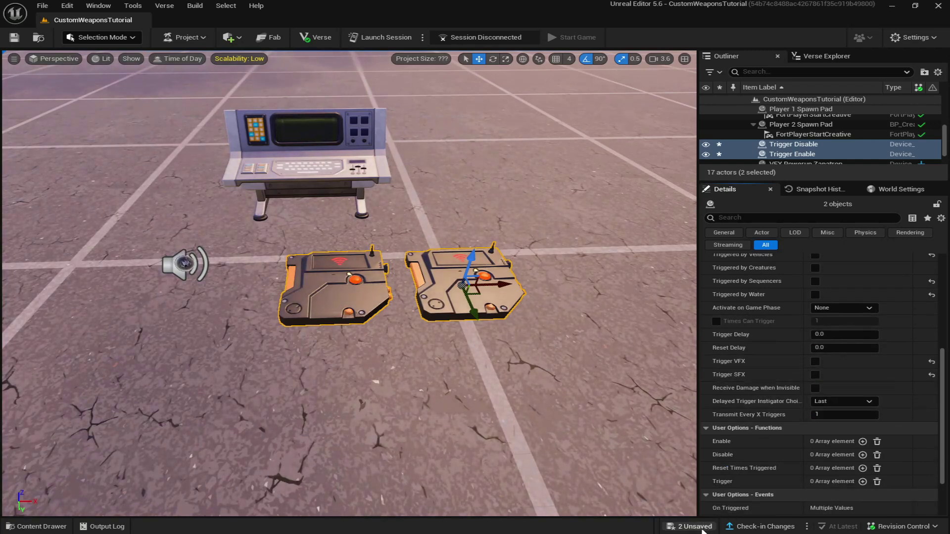
left_click(690, 527)
left_click(584, 385)
- In the game manager's powerup element, assign Trigger Enable as enable_powerup_trigger and Trigger Disable as disable_powerup_trigger
left_click(332, 292)
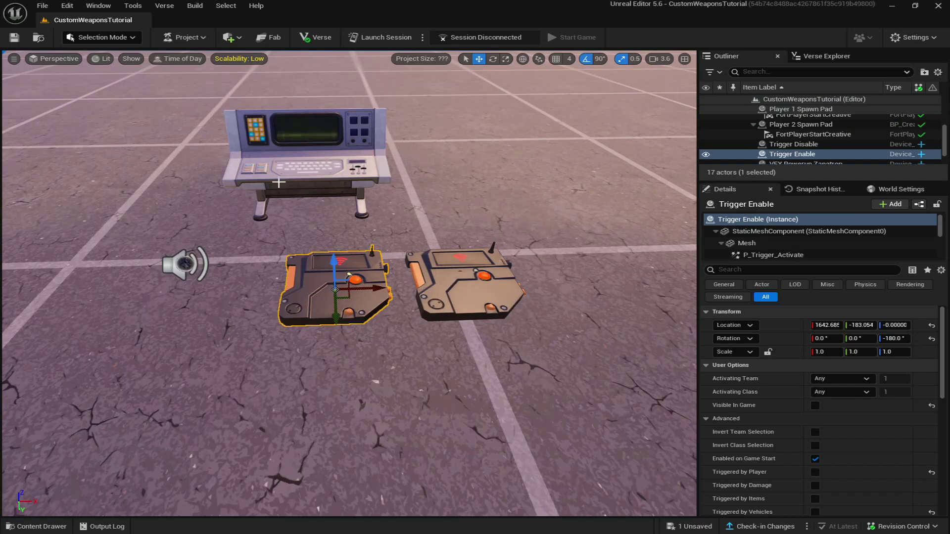
left_click(298, 152)
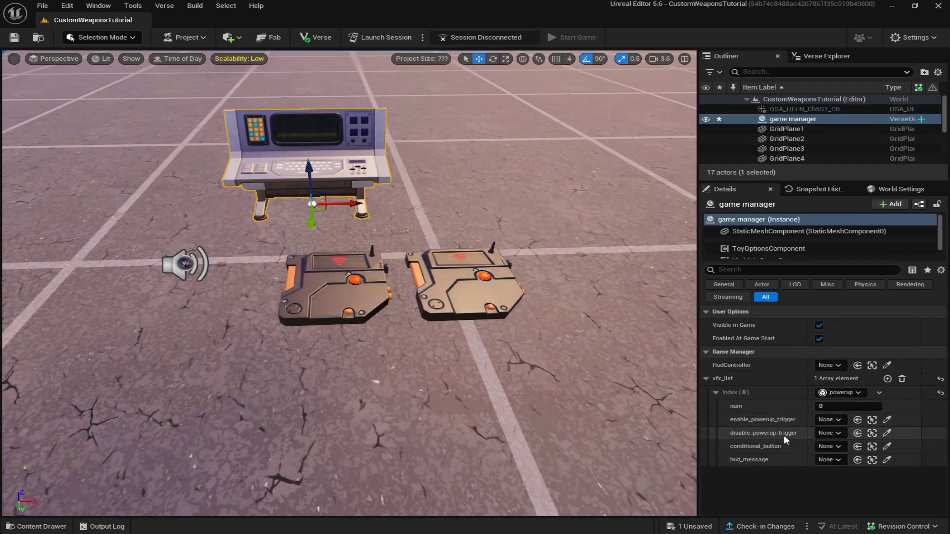
left_click(886, 420)
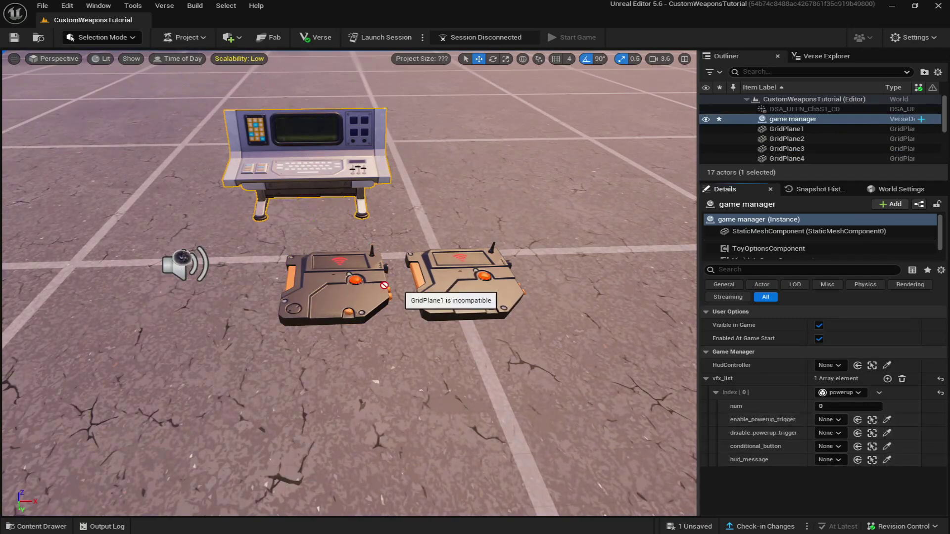
left_click(349, 280)
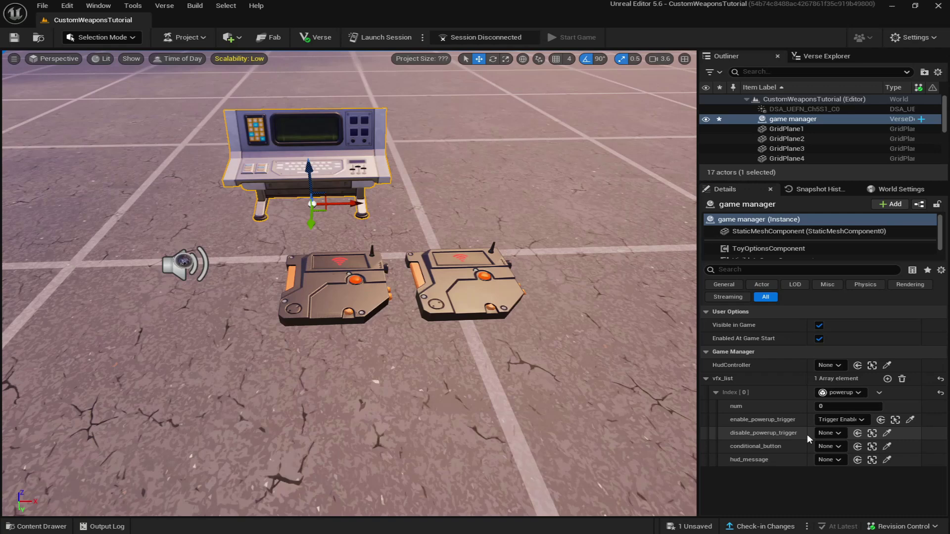
left_click(887, 433)
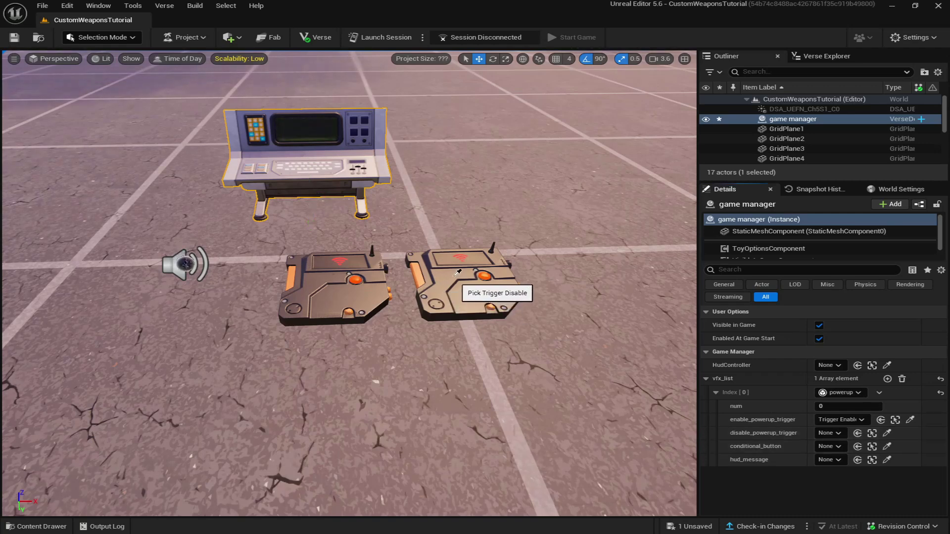
left_click(458, 273)
- Bind the VFX Powerup Zapatron's Pickup function to Trigger Enable's On Triggered event
left_click(223, 297)
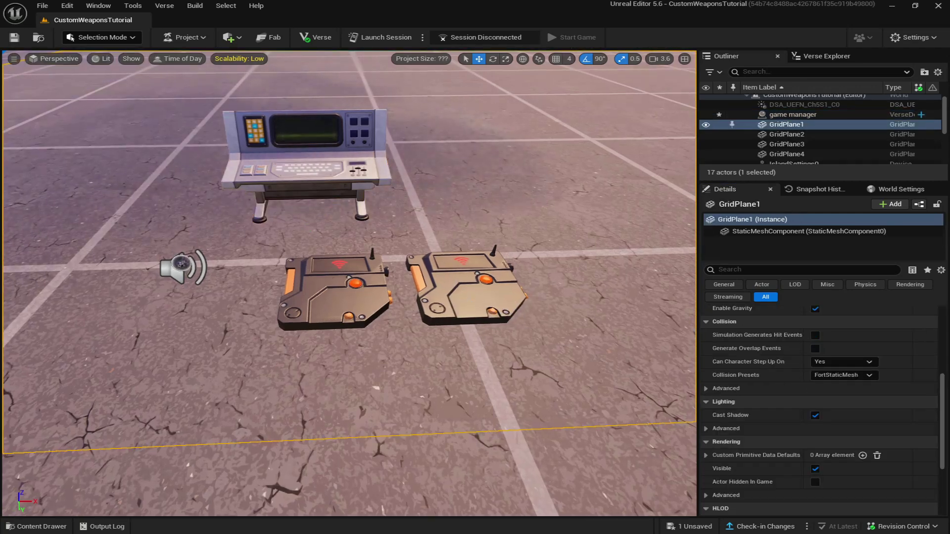
left_click(183, 264)
scroll(759, 424, "up", 10)
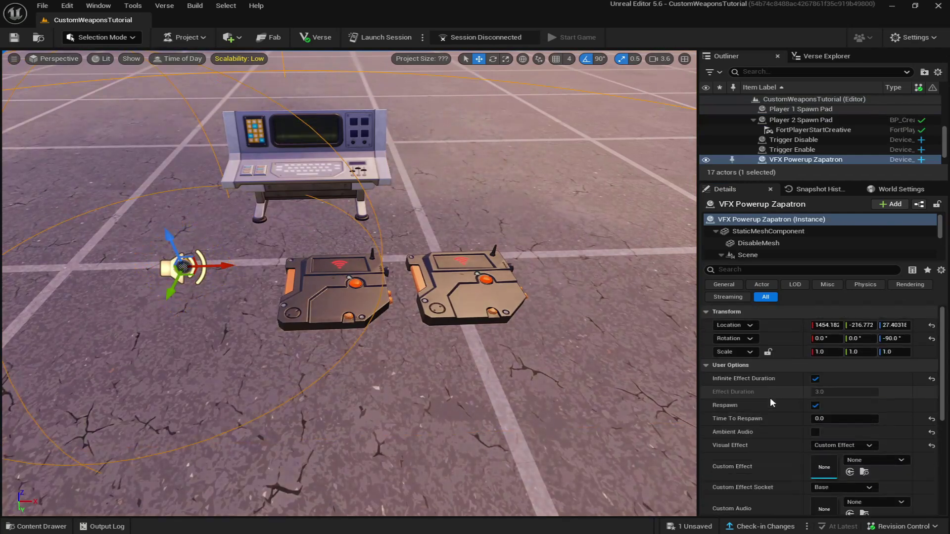
scroll(770, 397, "down", 10)
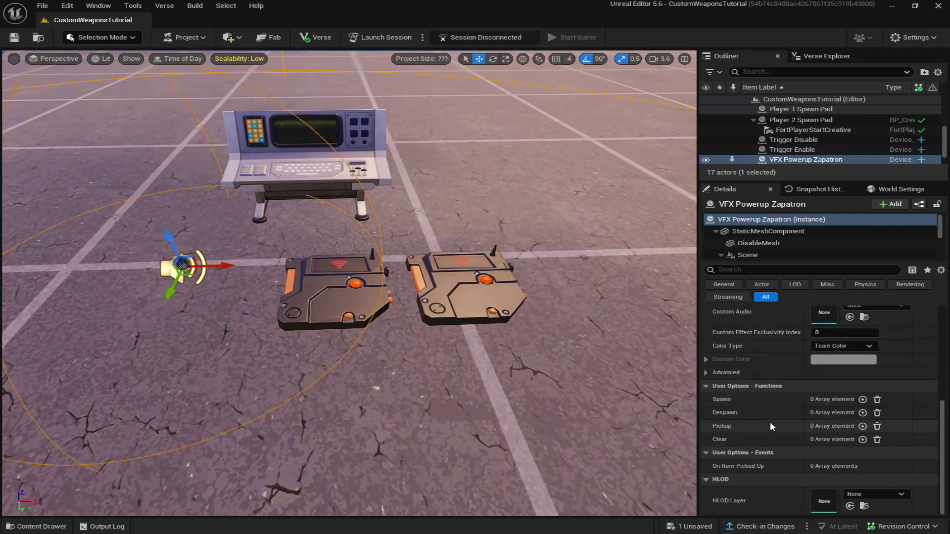
left_click(863, 426)
left_click(884, 440)
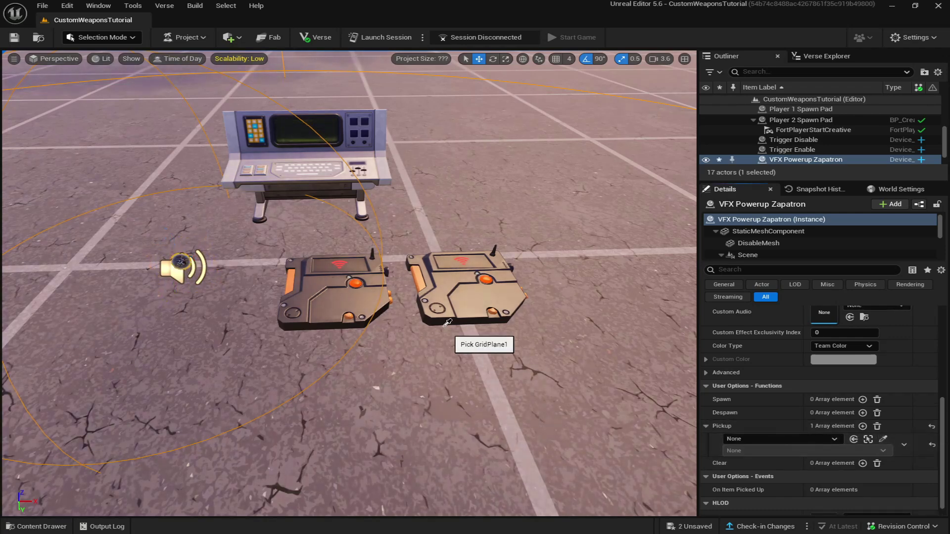
left_click(351, 278)
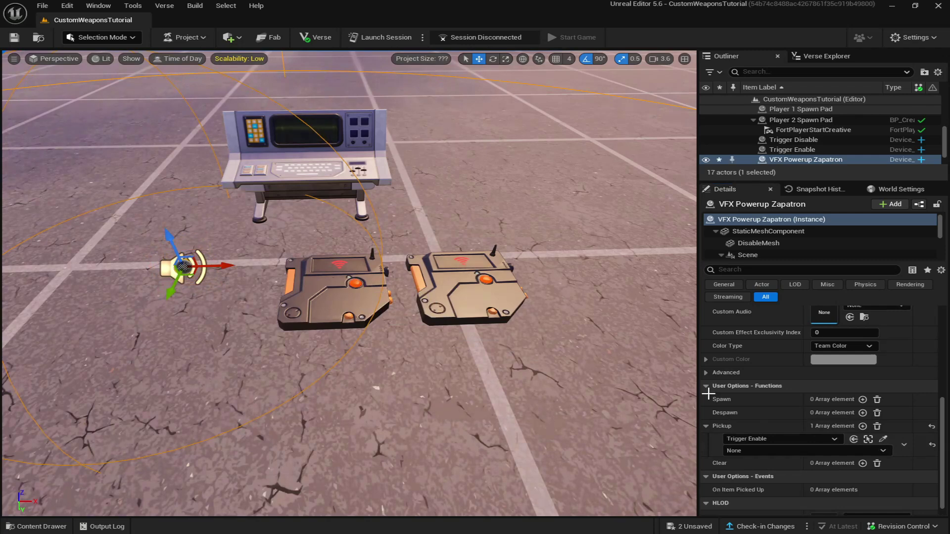
left_click(756, 451)
left_click(765, 463)
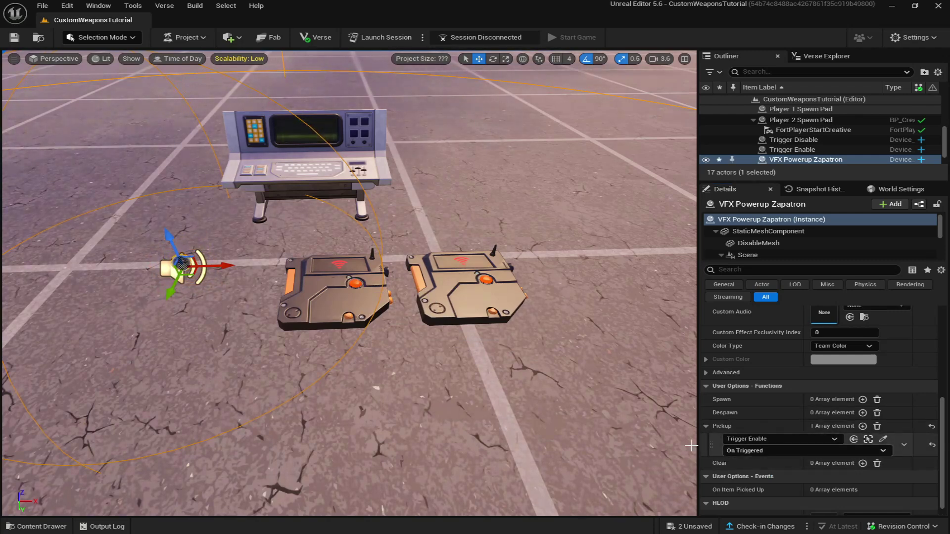
- Bind the VFX Powerup Zapatron's Clear function to Trigger Disable's On Triggered event and save the unsaved assets
left_click(863, 463)
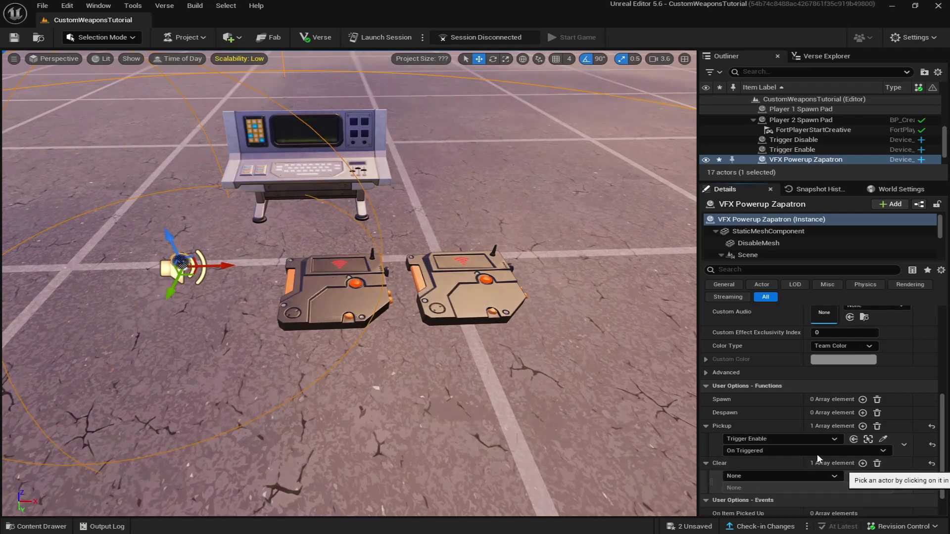
left_click(493, 289)
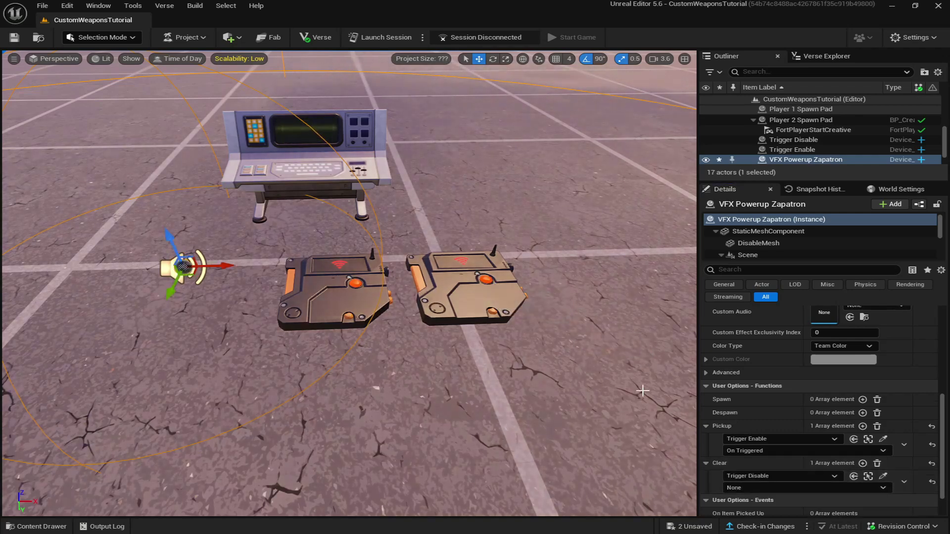
left_click(734, 488)
left_click(742, 501)
key("ctrl+s")
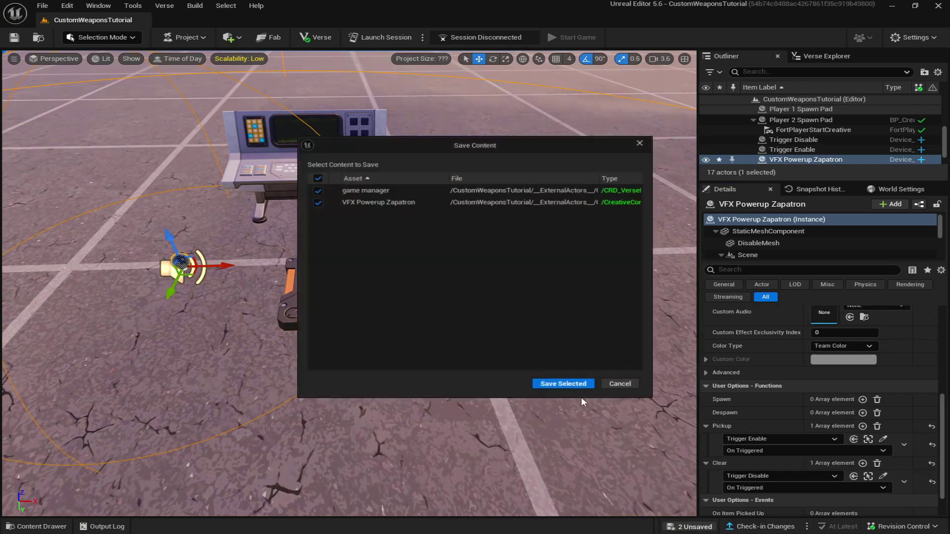
left_click(564, 384)
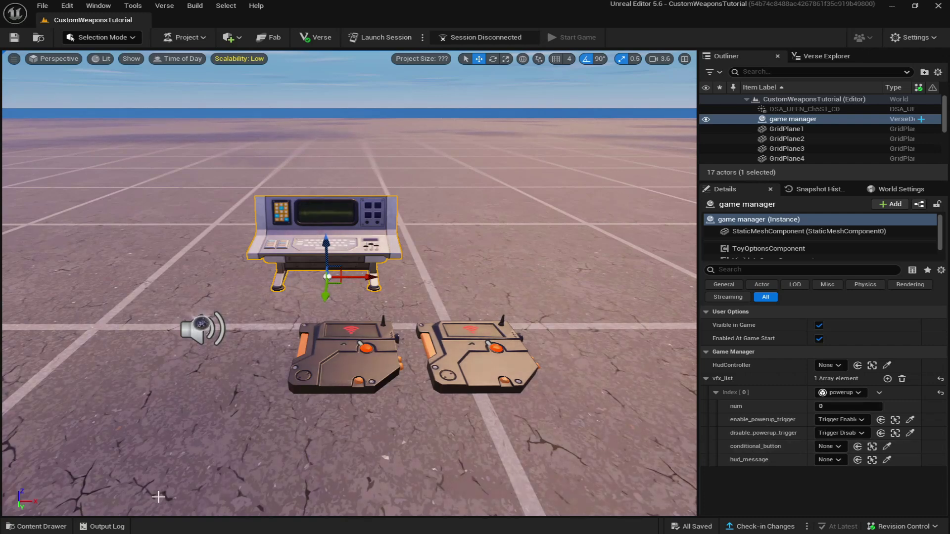
- Place a Conditional Button device from the Fortnite content on the ground beside the VFX Powerup and triggers
left_click(36, 526)
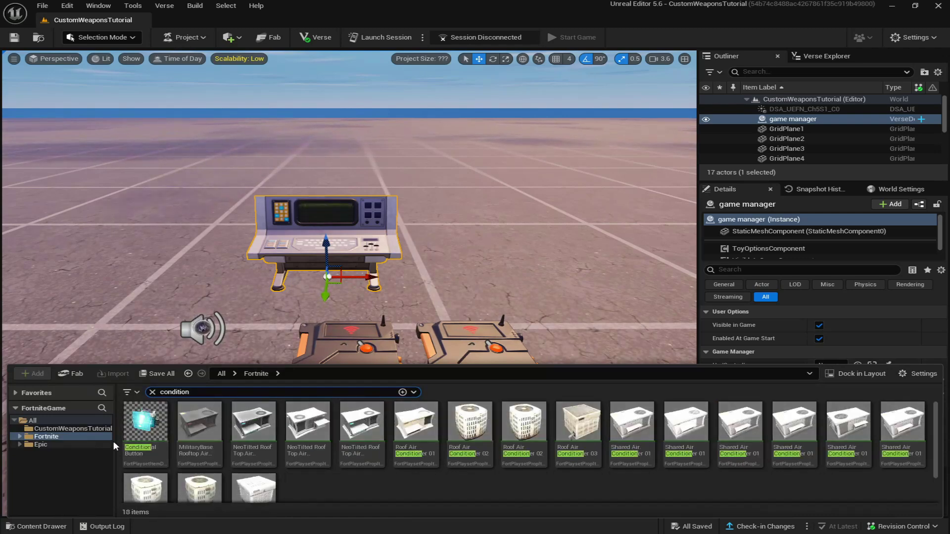
left_click_drag(145, 421, 93, 362)
key("f")
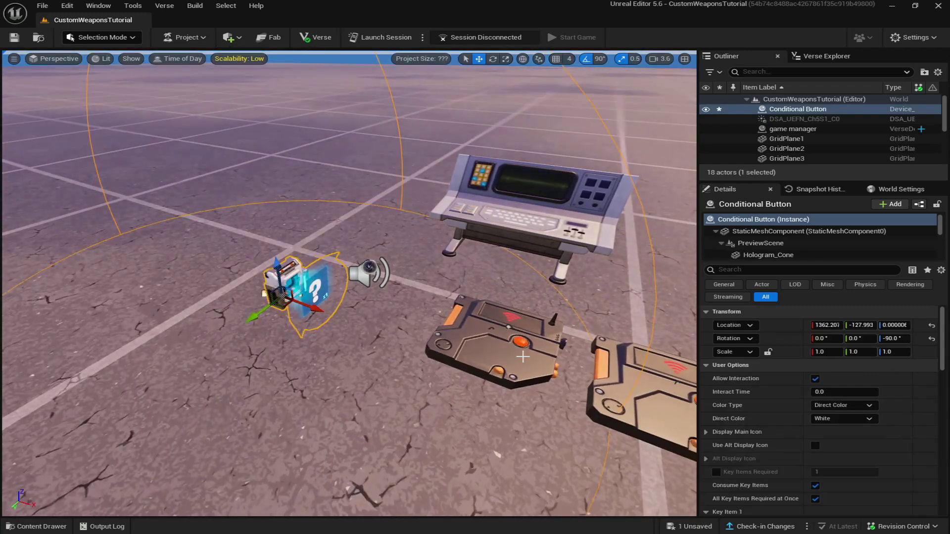
- Search the item definitions for "rail" and assign the WID_Sniper_React weapon as the Conditional Button's Key Item 1
scroll(798, 396, "down", 4)
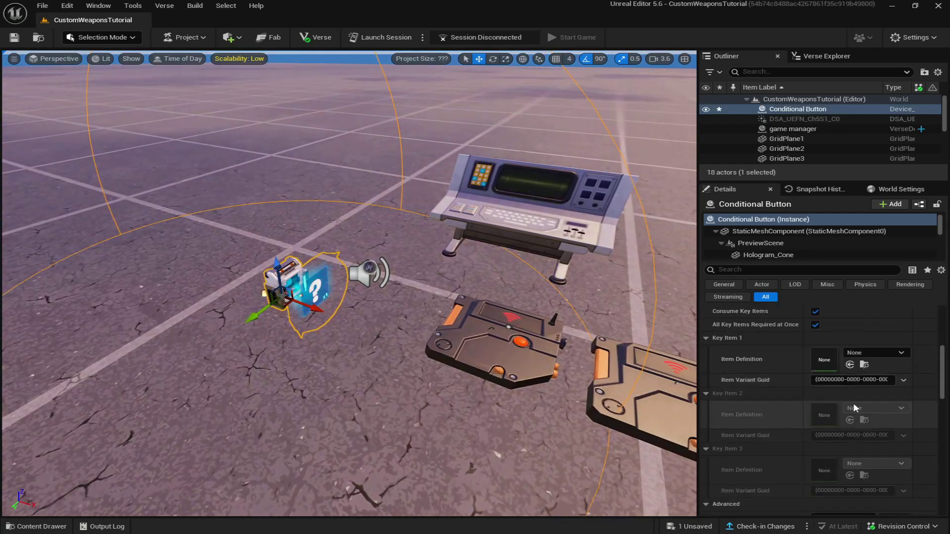
scroll(742, 415, "down", 2)
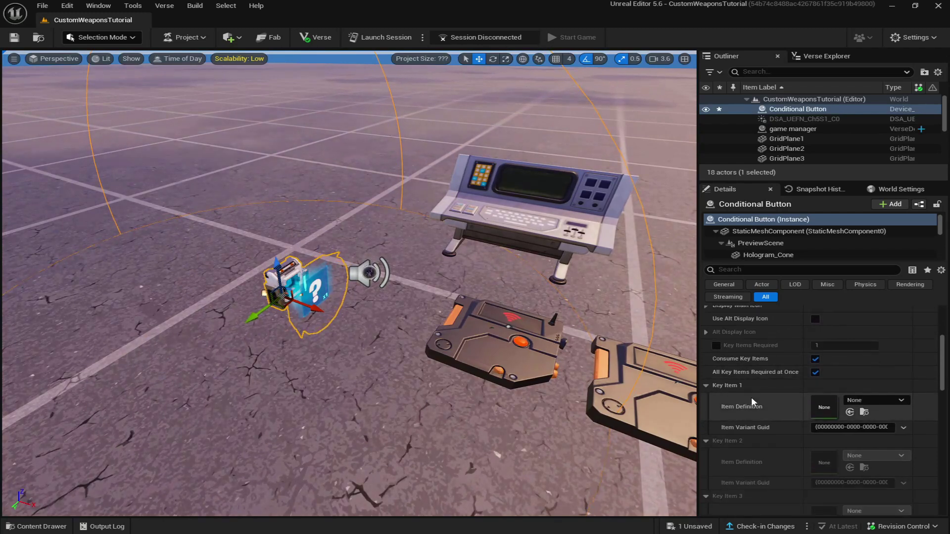
left_click(868, 399)
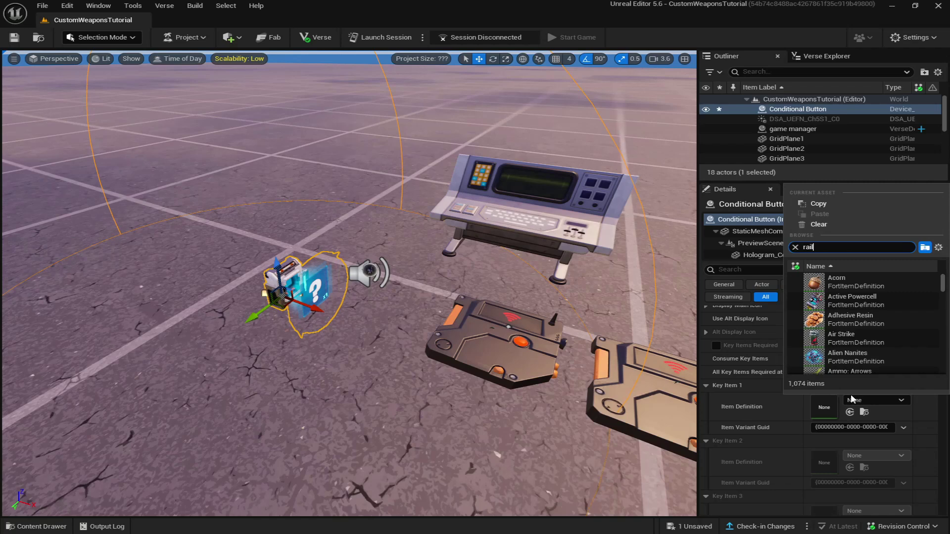
left_click(846, 358)
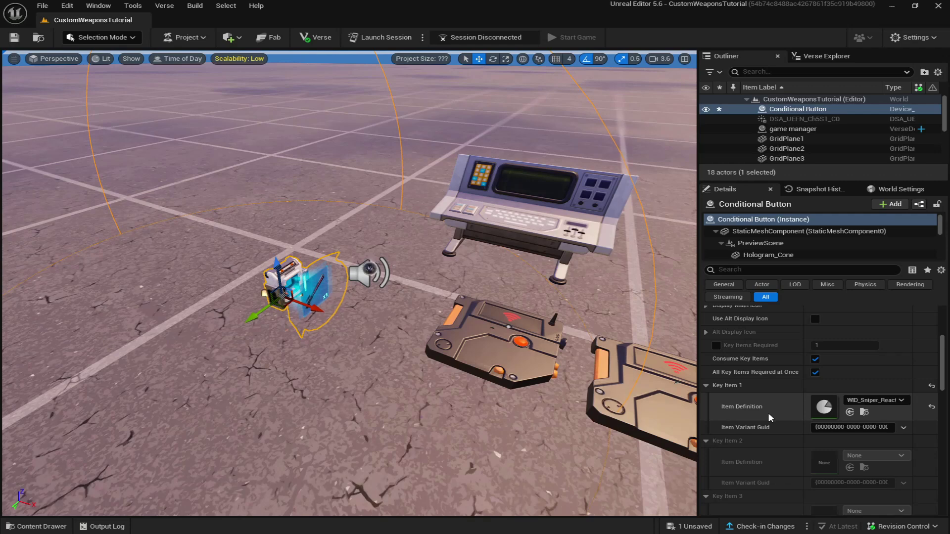
- Set the Conditional Button's Visible During Game to No, turn off Show Keycard Direction, and save
scroll(873, 406, "up", 4)
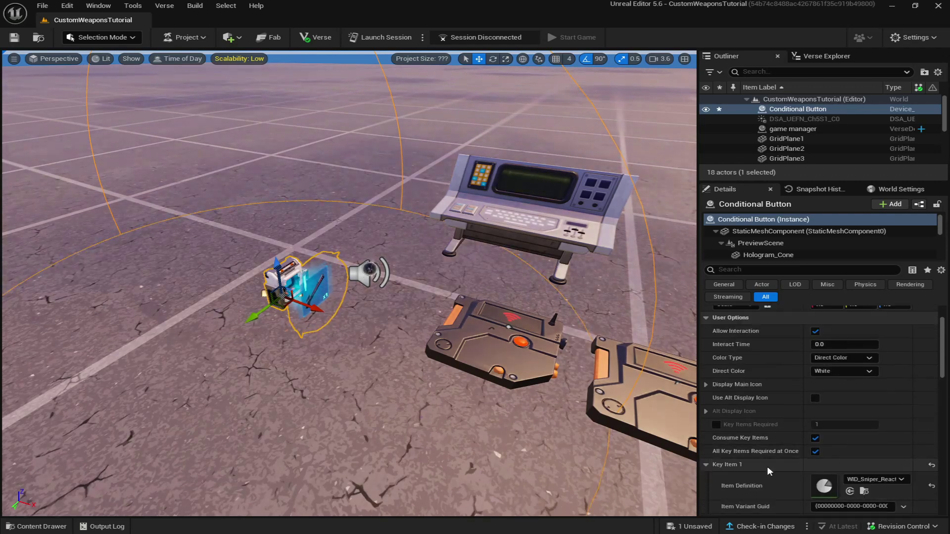
scroll(768, 465, "up", 4)
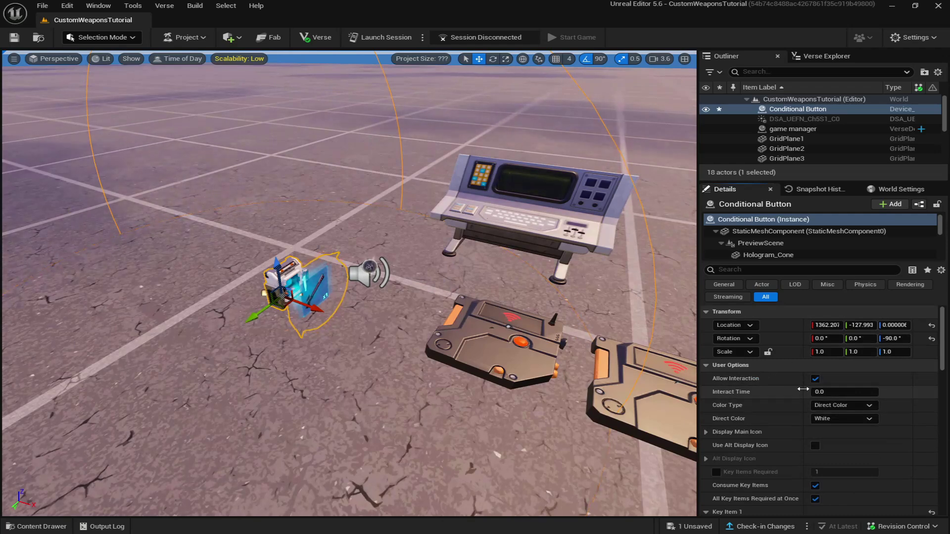
scroll(766, 378, "down", 10)
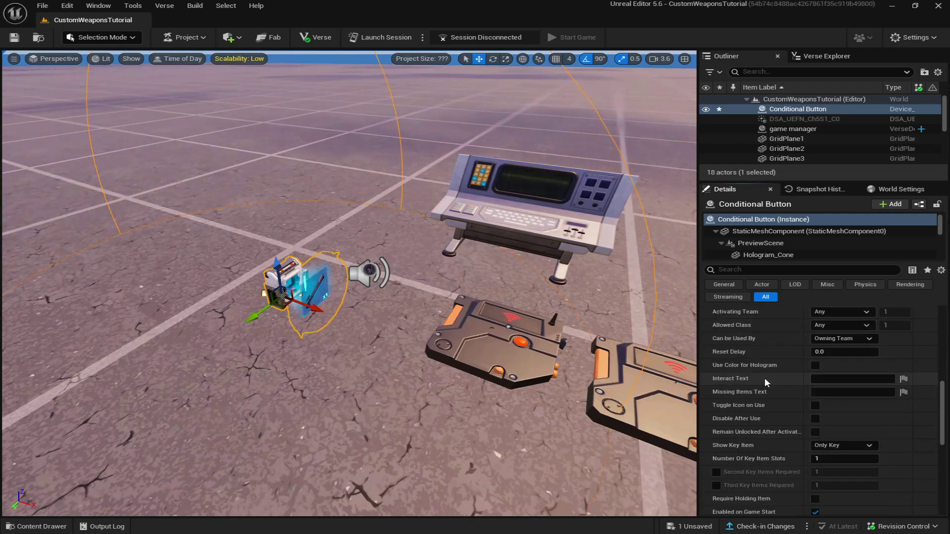
scroll(772, 394, "down", 1)
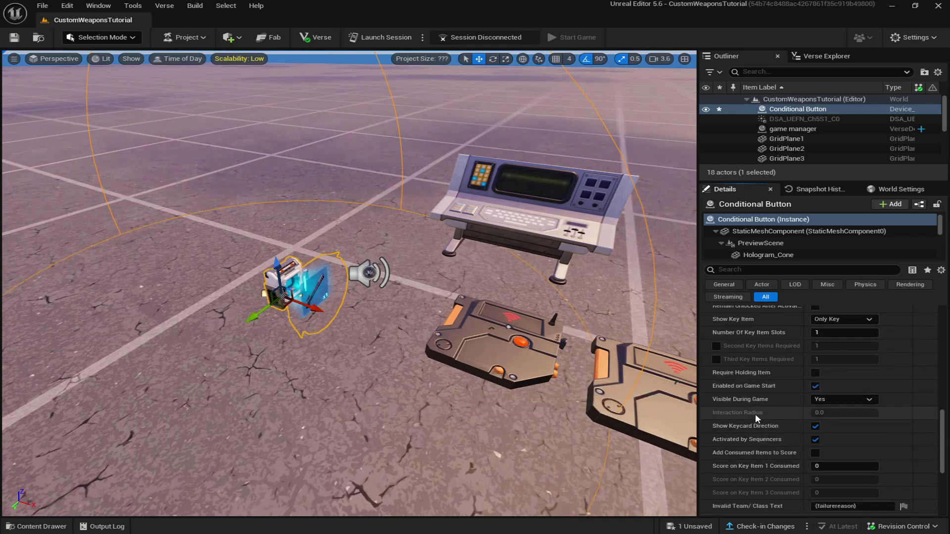
left_click(839, 401)
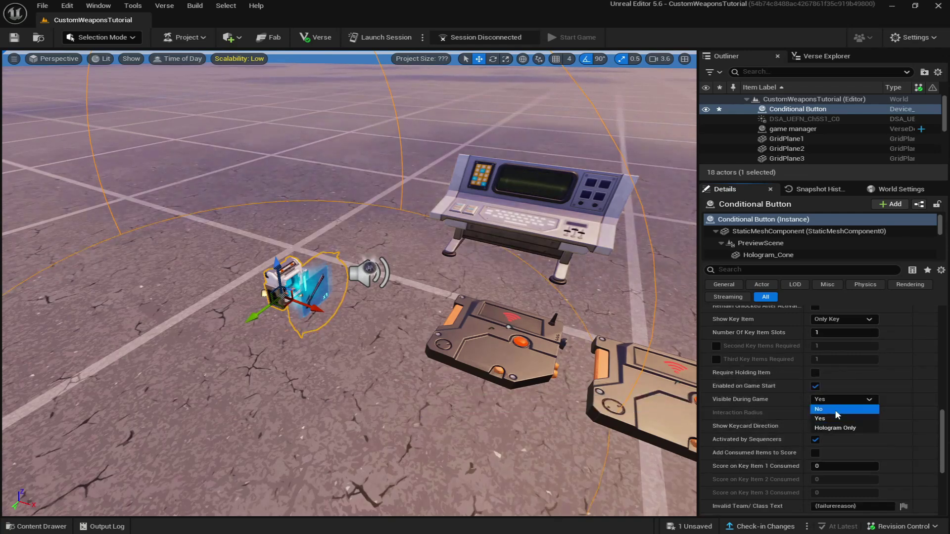
left_click(836, 410)
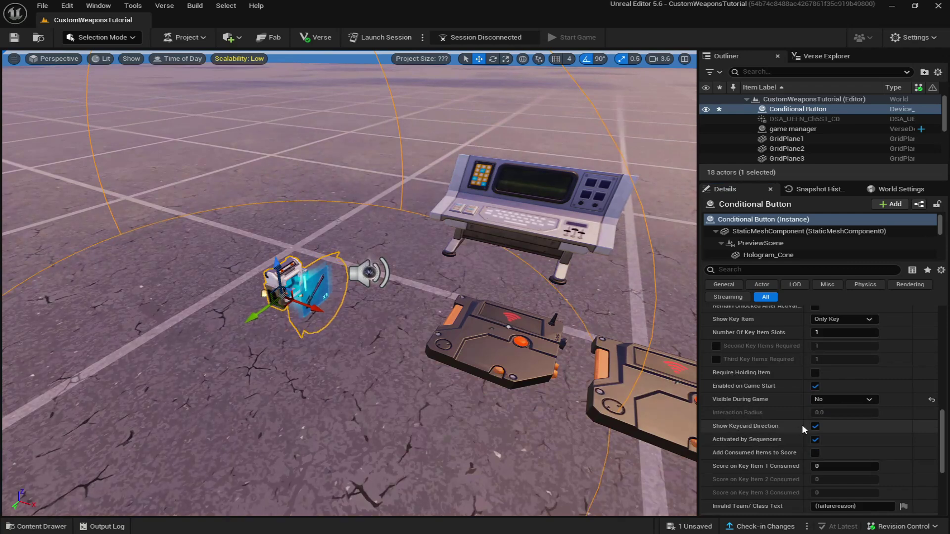
scroll(771, 465, "down", 4)
key("ctrl+s")
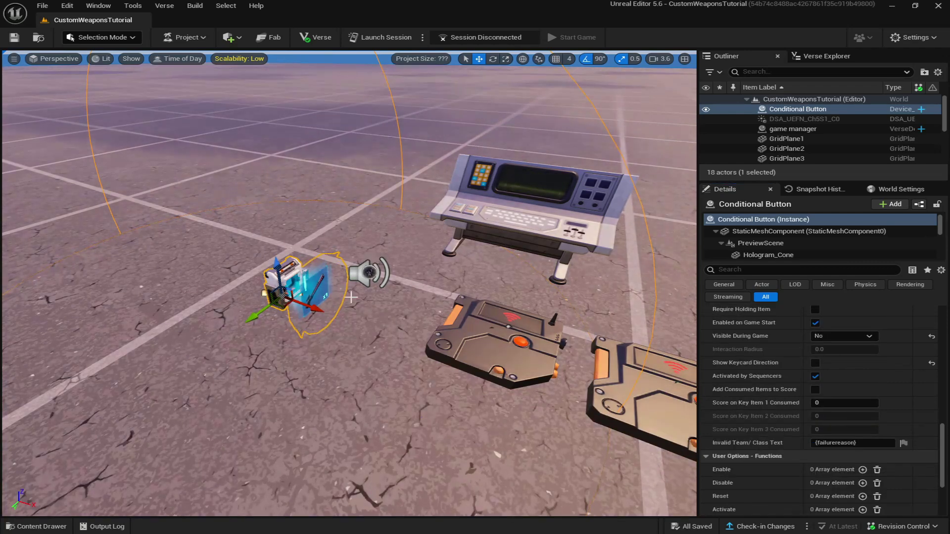
- In the game manager's powerup element, assign the placed Conditional Button as conditional_button
left_click(529, 197)
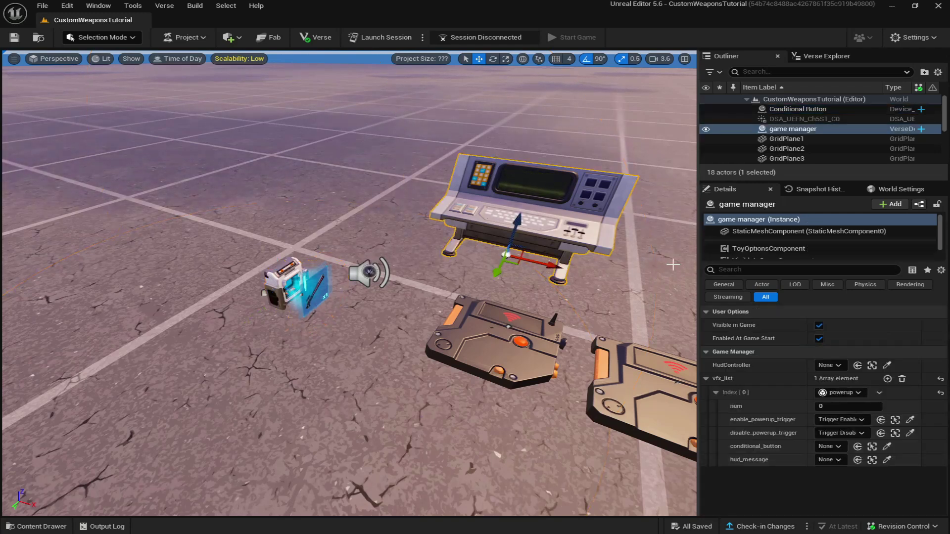
left_click(886, 446)
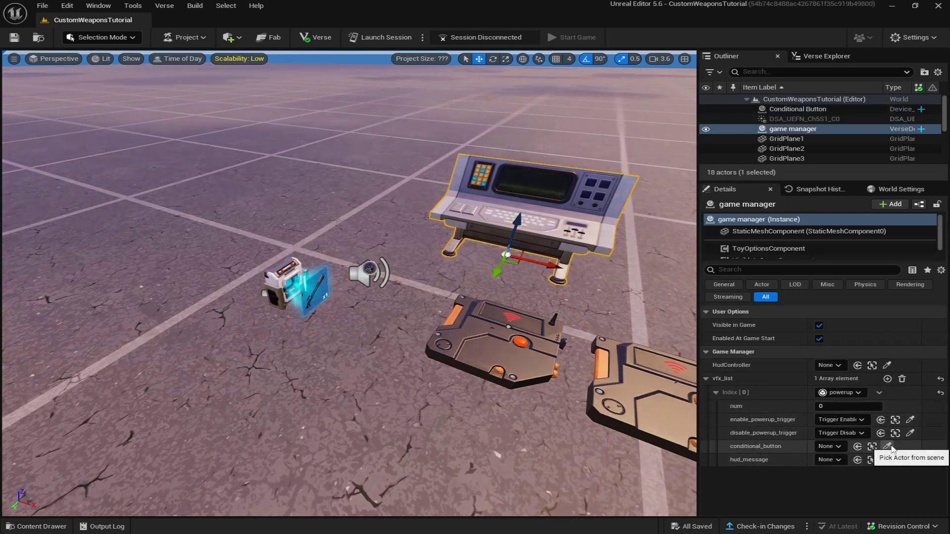
left_click(277, 273)
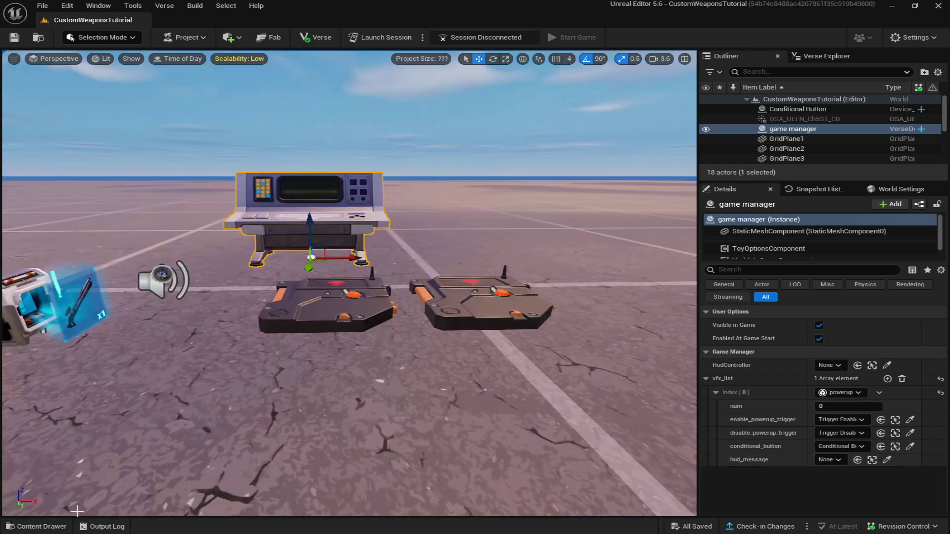
- Create a Niagara System based on the DirectionalBurst emitter in the CustomWeaponsTutorial content folder and name it ZapatronFX
left_click(60, 528)
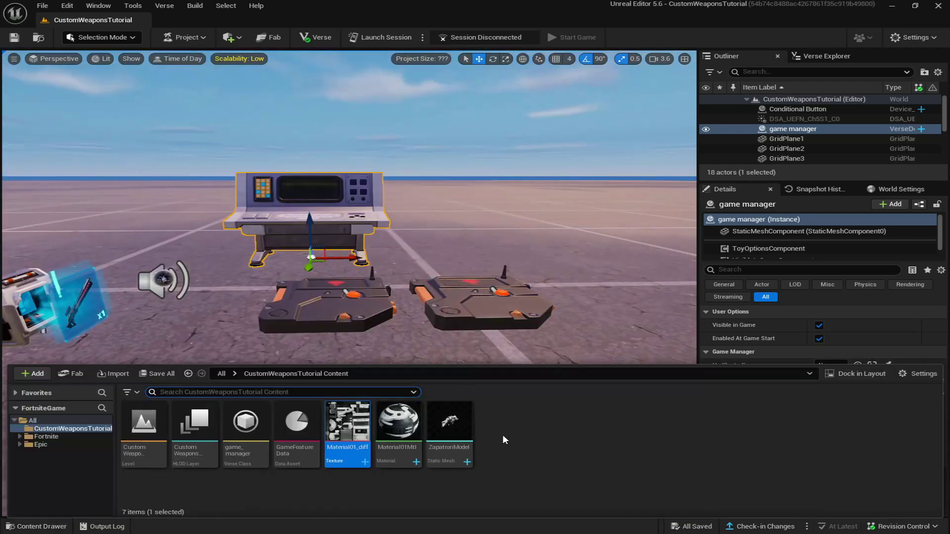
right_click(517, 433)
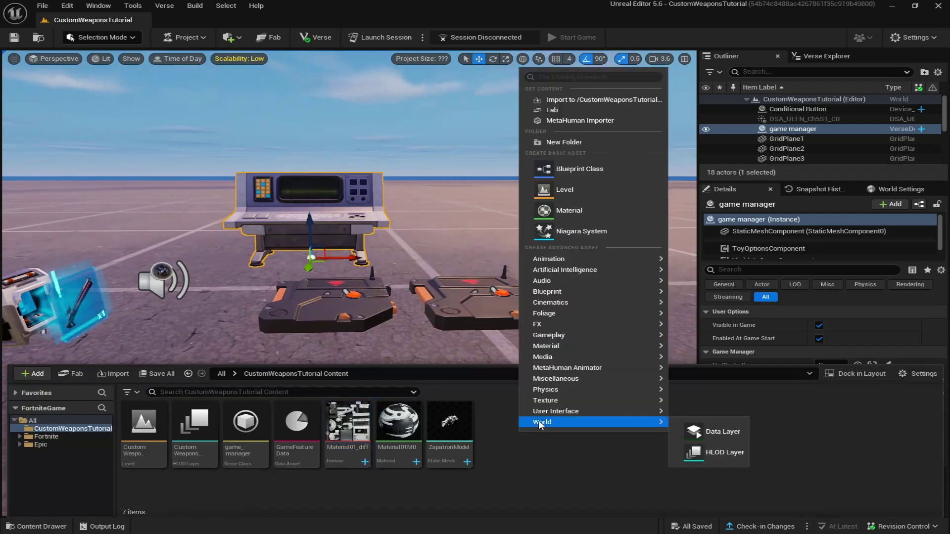
mouse_move(555, 313)
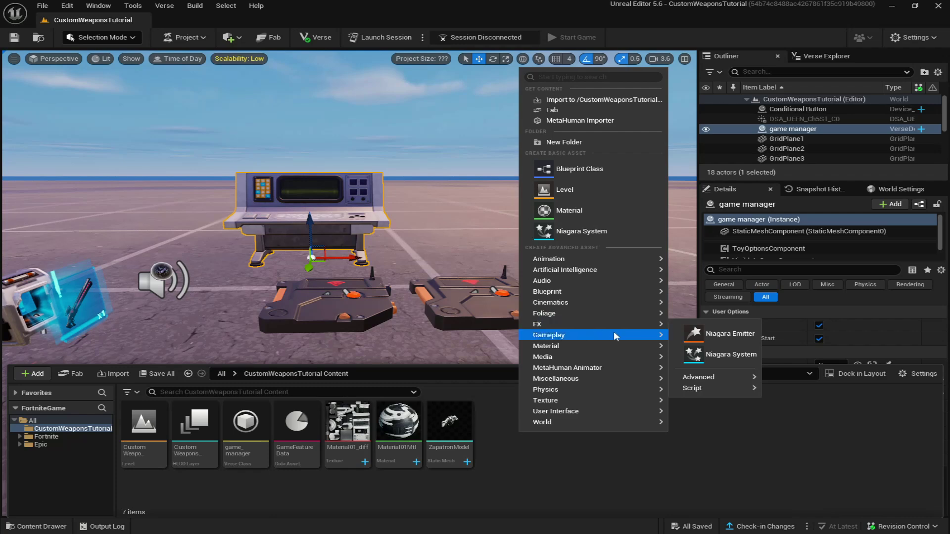
left_click(718, 355)
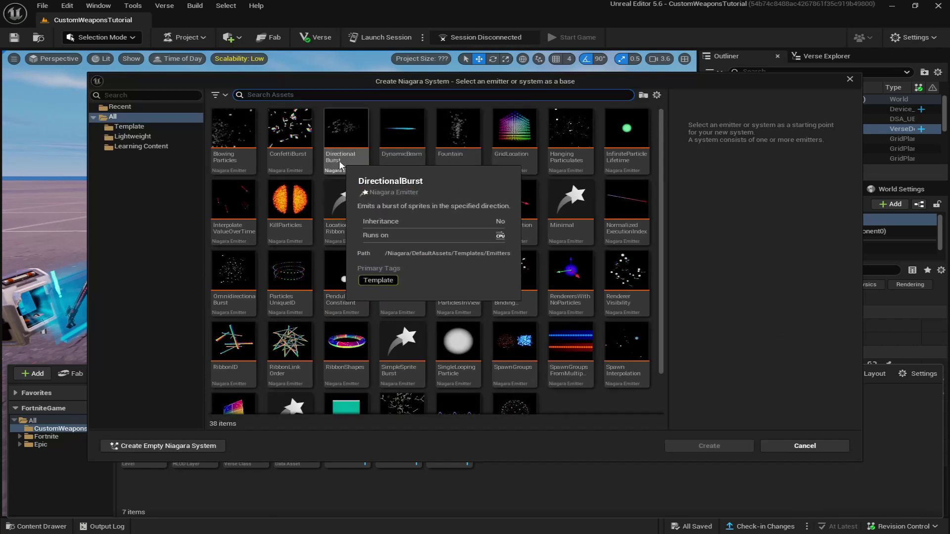
mouse_move(337, 168)
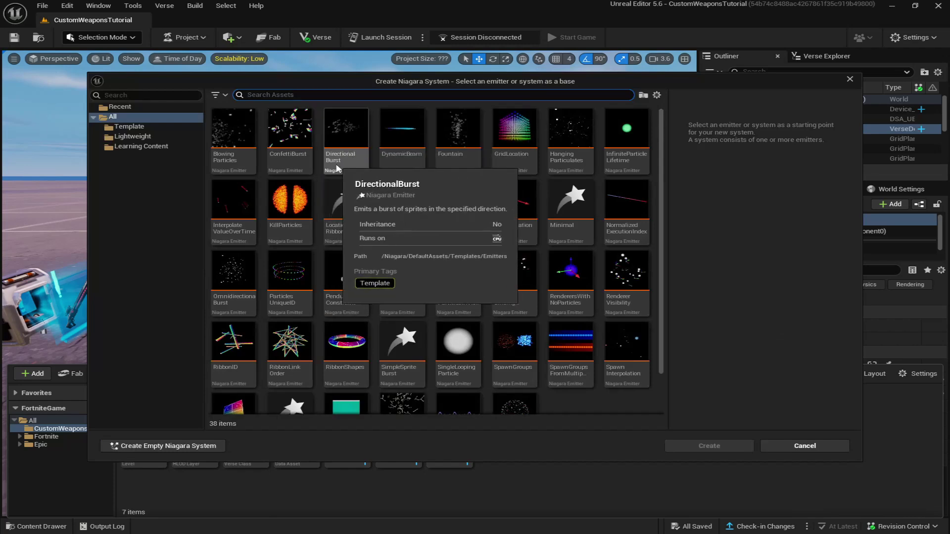
left_click(351, 140)
left_click(678, 446)
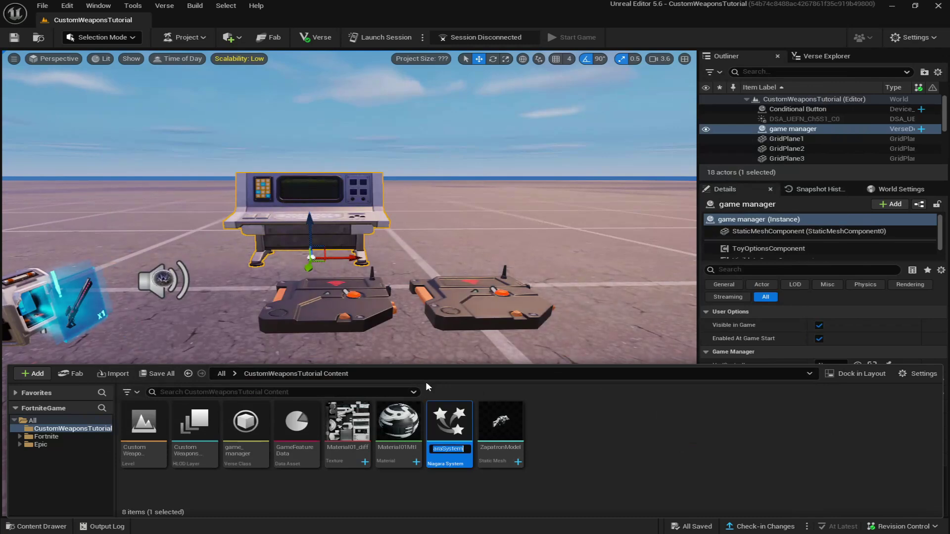
type("Zapatron")
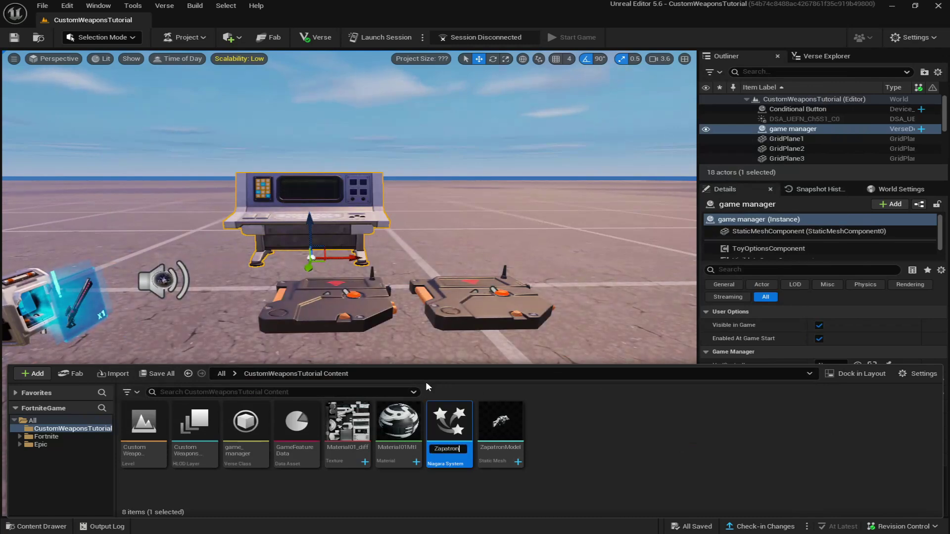
type("FX")
key("Return")
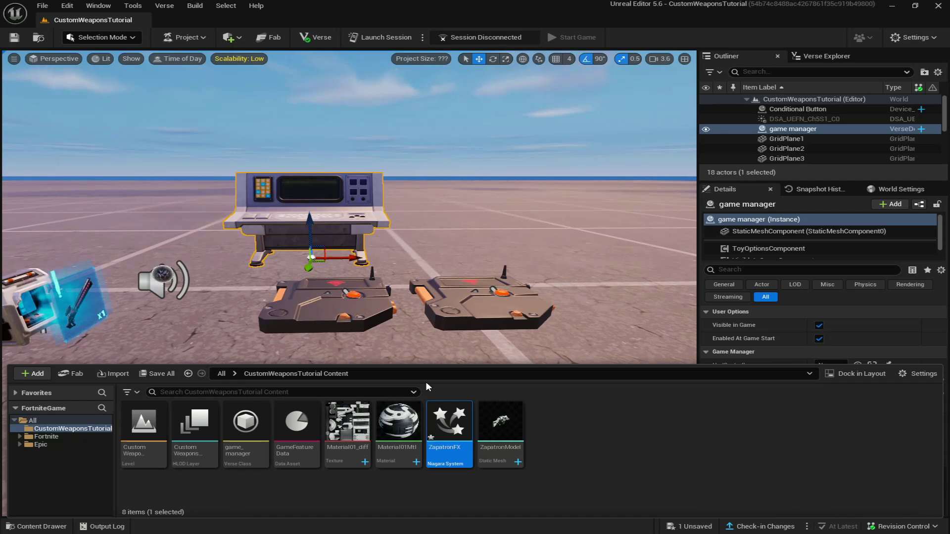
- Open the ZapatronFX system and delete the Sprite Renderer from its DirectionalBurst emitter
double_click(438, 450)
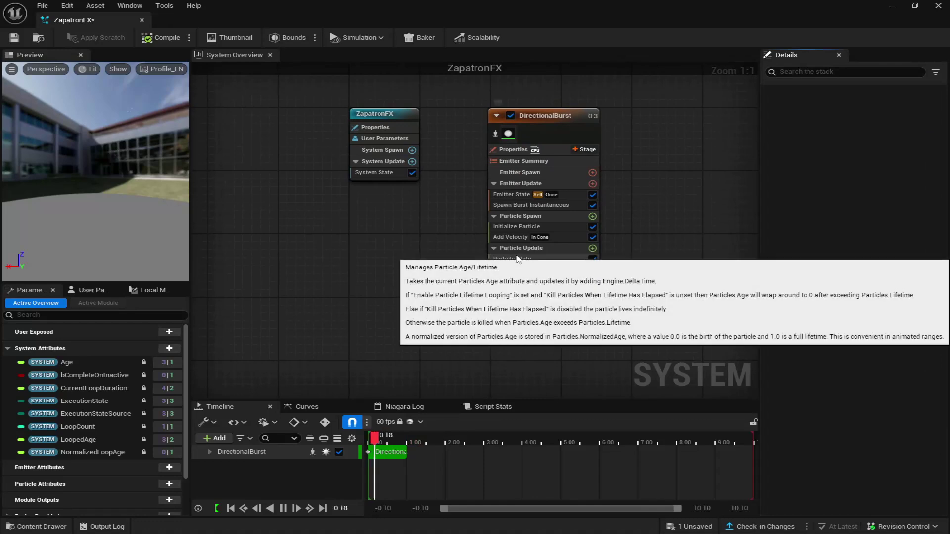
left_click(524, 334)
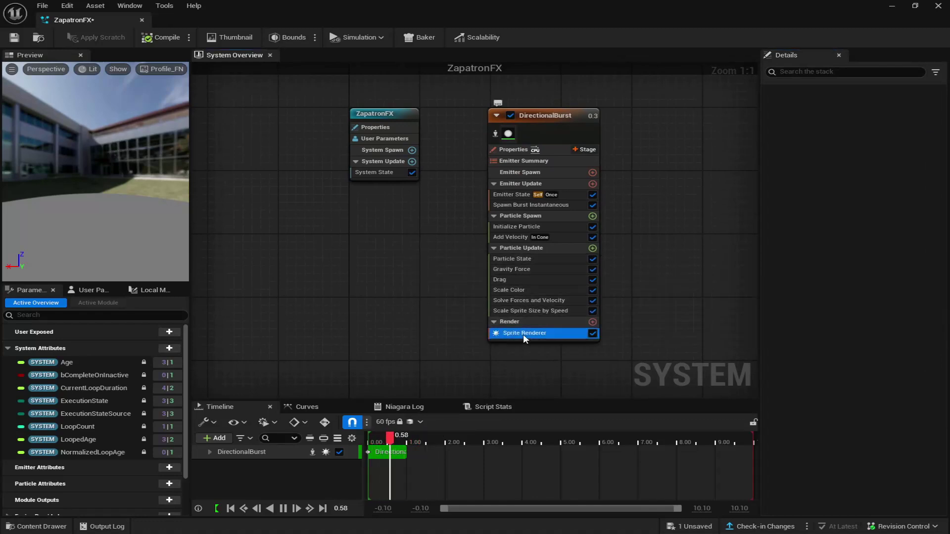
key("Delete")
- Delete every Particle Update module from the DirectionalBurst emitter, from Particle State through Scale Sprite Size by Speed
left_click(524, 259)
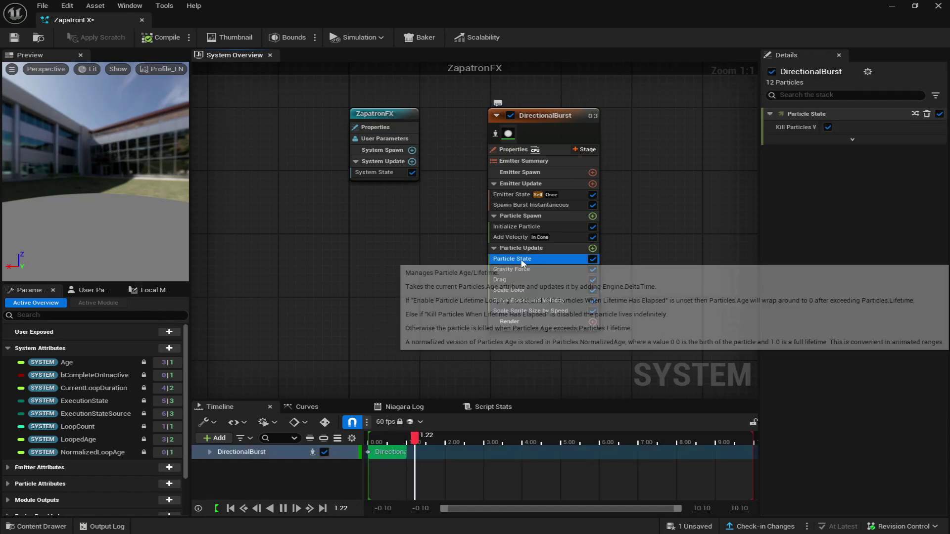
key("Delete")
left_click(520, 260)
key("Delete")
left_click(520, 259)
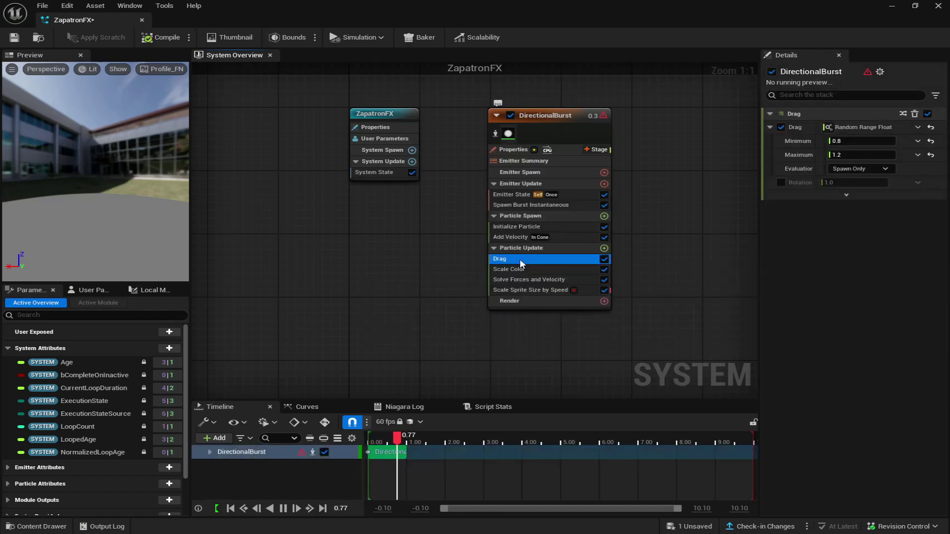
key("Delete")
left_click(520, 259)
key("Delete")
left_click(519, 260)
key("Delete")
left_click(520, 260)
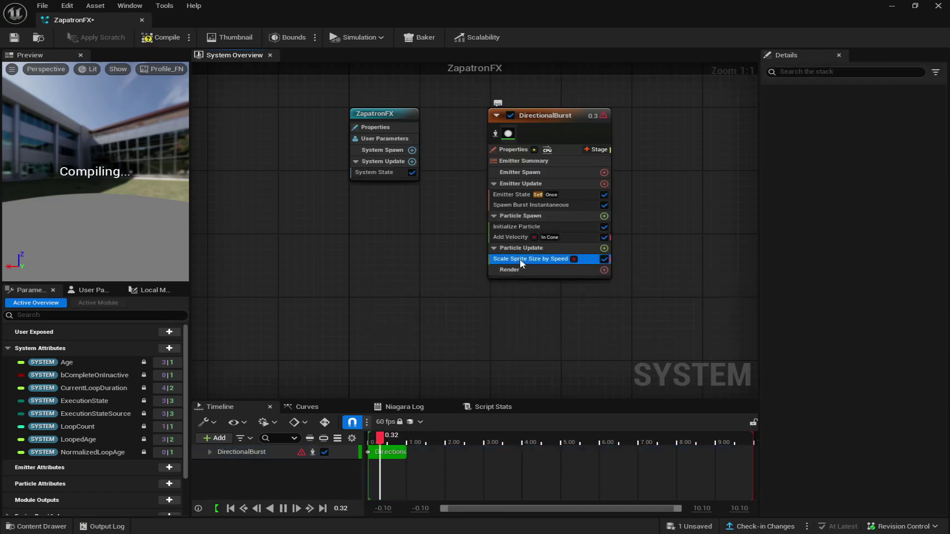
key("Delete")
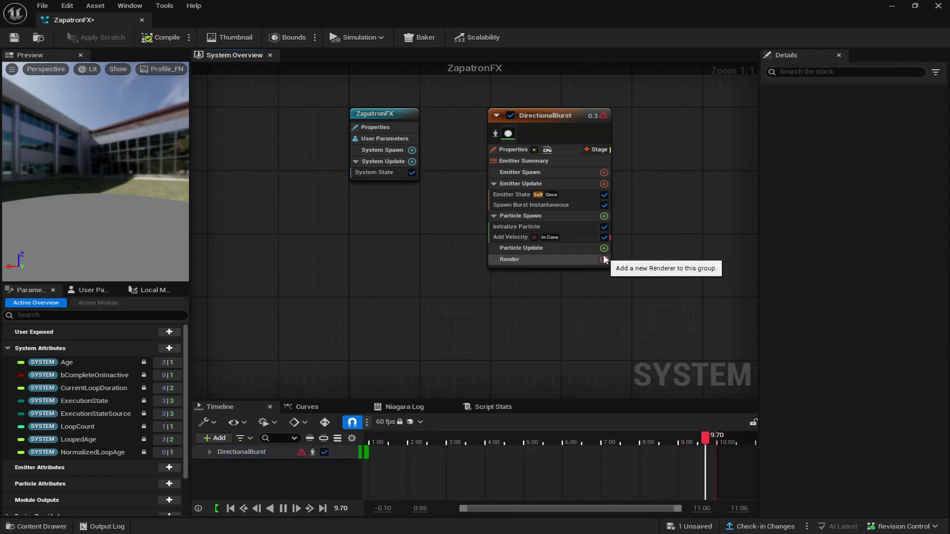
- Add a Mesh Renderer to the DirectionalBurst emitter and set its mesh to ZapatronModel
left_click(605, 259)
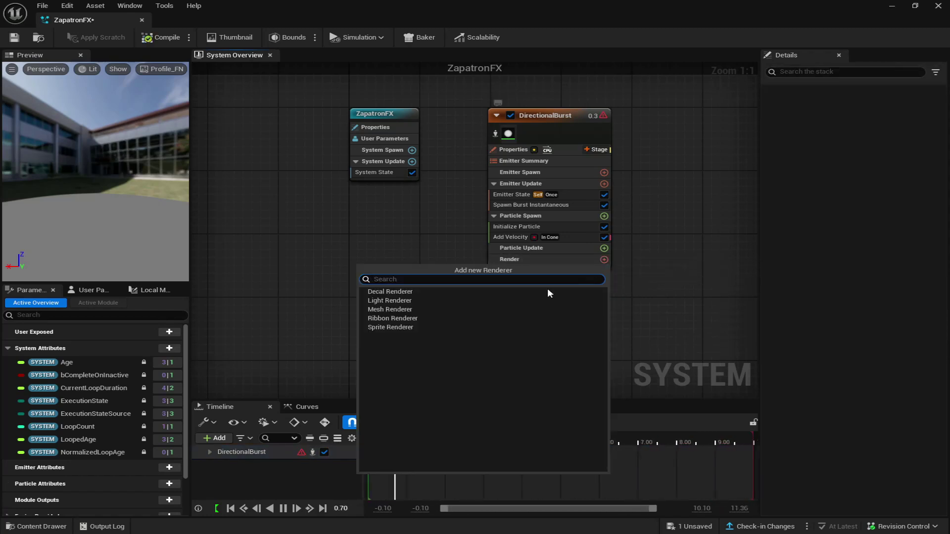
left_click(394, 309)
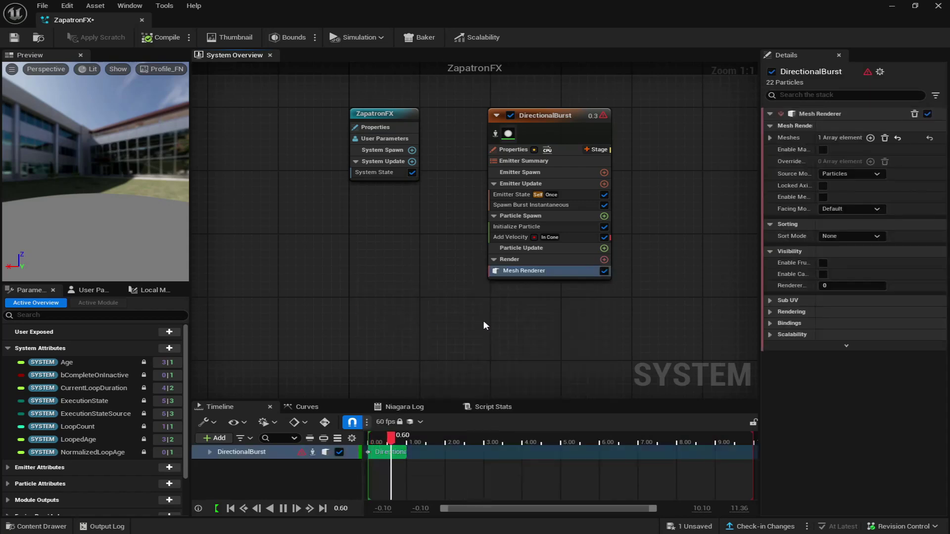
left_click(770, 138)
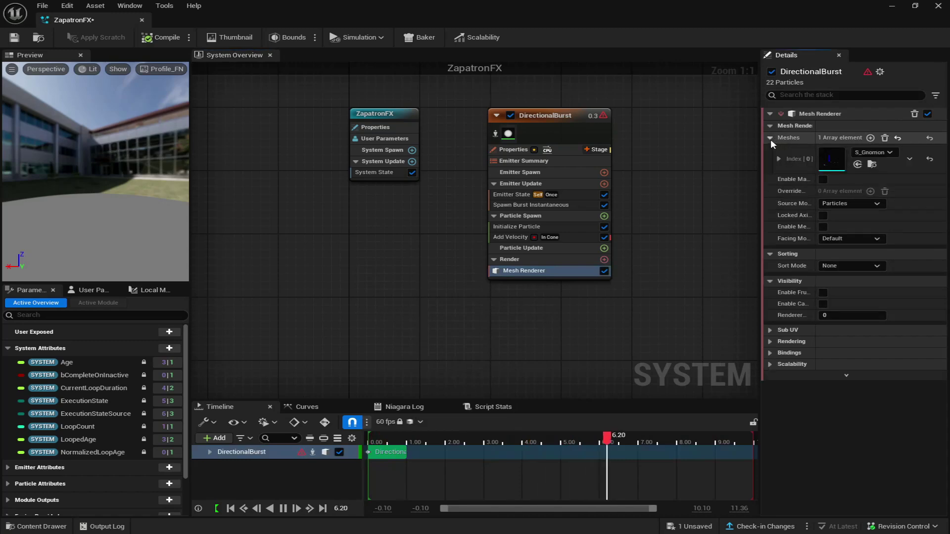
left_click(872, 152)
scroll(865, 307, "down", 5)
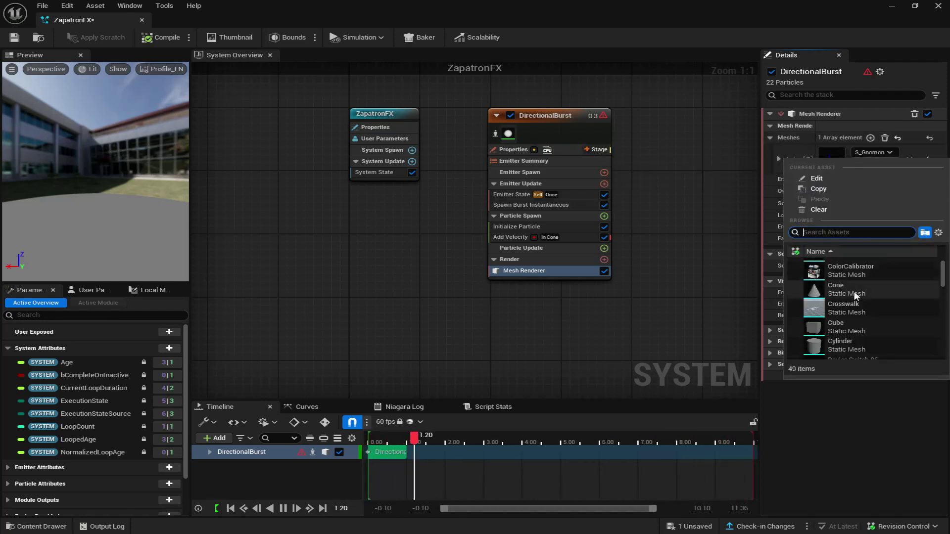
scroll(859, 310, "down", 10)
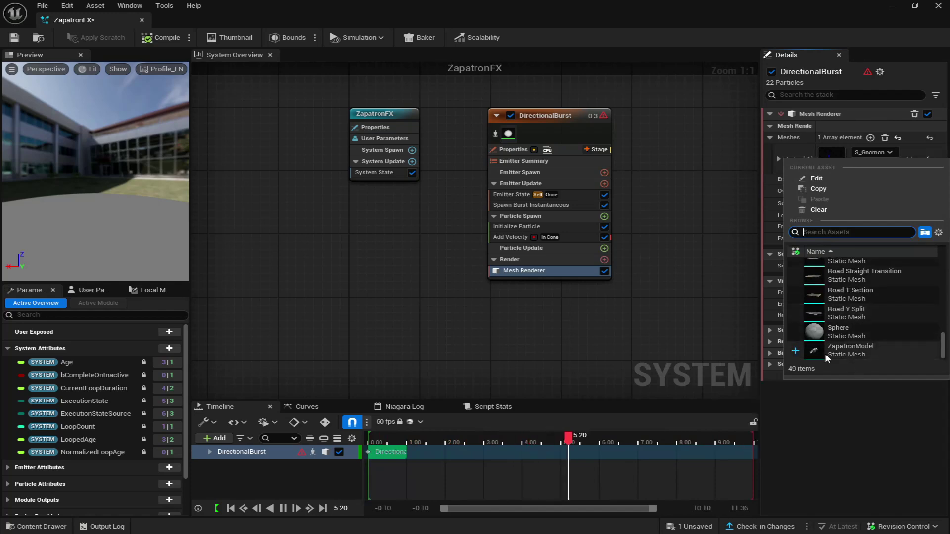
left_click(858, 353)
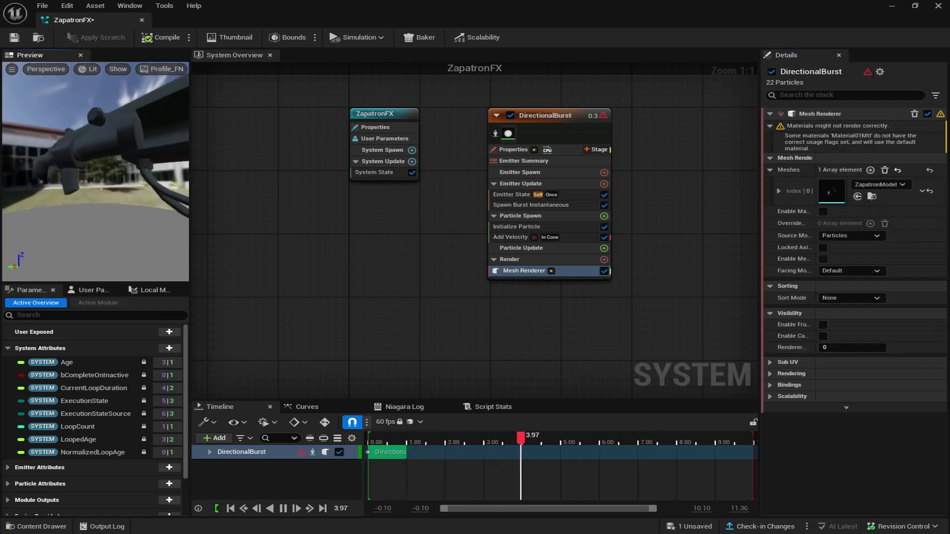
- Delete the Add Velocity and Initialize Particle modules from the emitter's Particle Spawn group
left_click(510, 237)
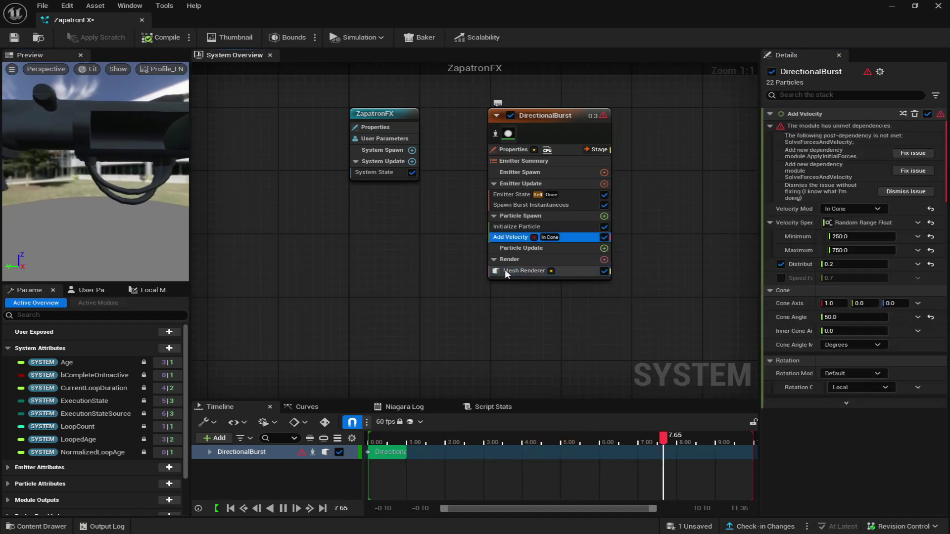
key("Delete")
left_click(512, 229)
key("Delete")
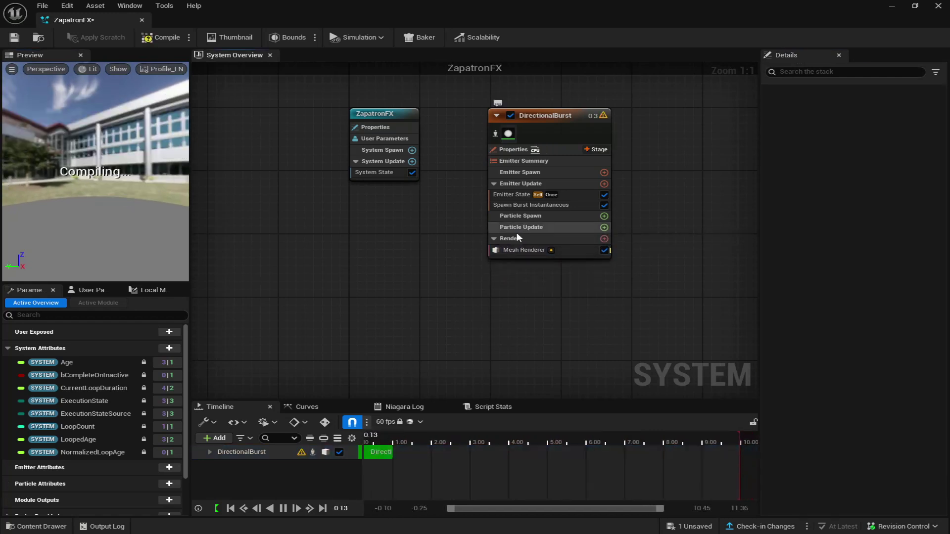
- Add a Static Mesh Location module to Particle Update and set its Mesh Sampling Type to Sockets
left_click(603, 227)
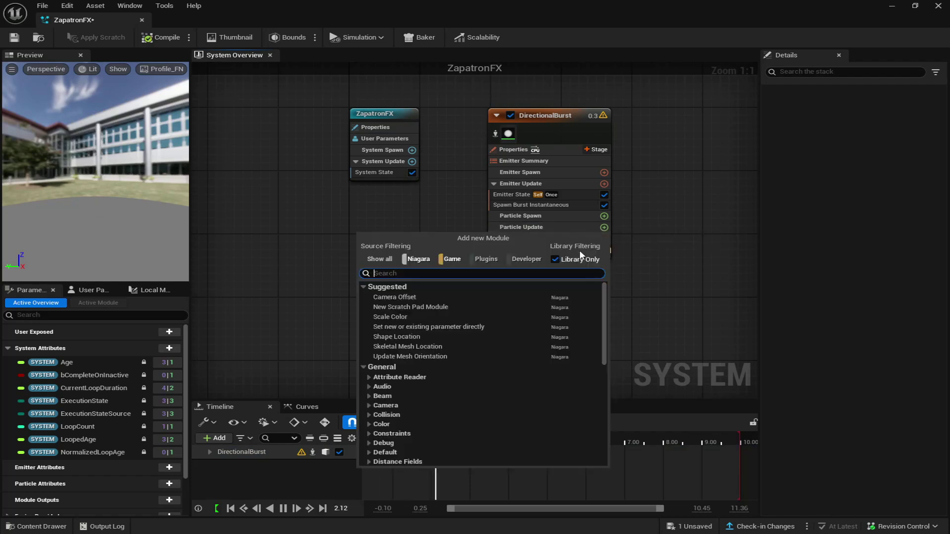
type("stat")
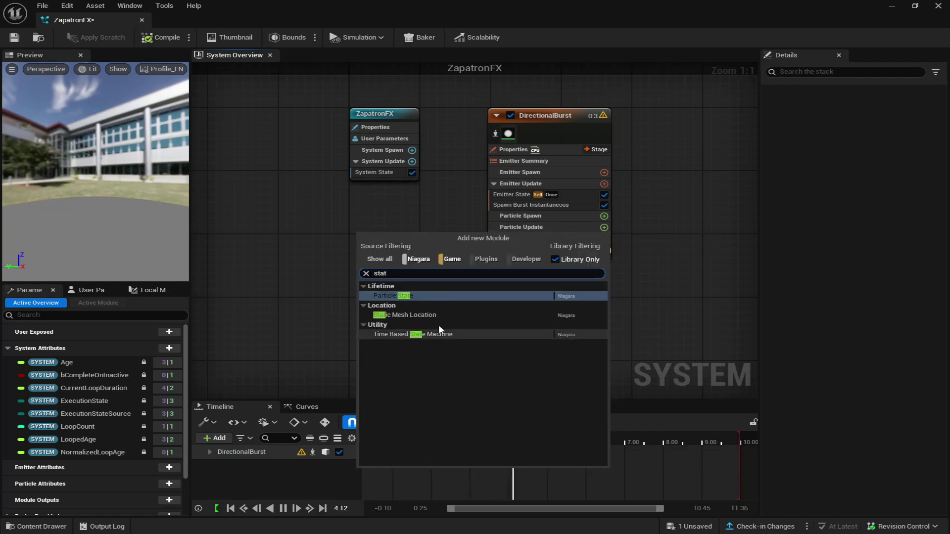
left_click(431, 315)
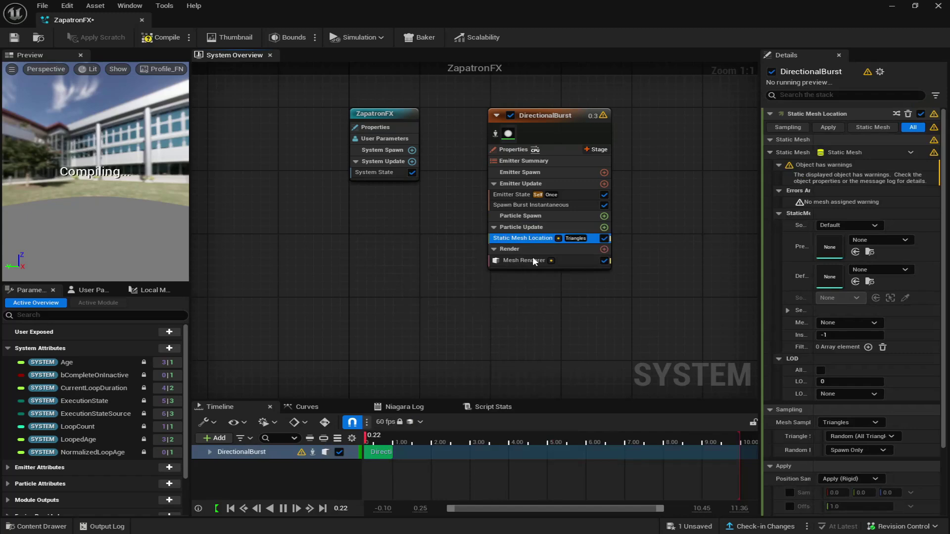
left_click(577, 238)
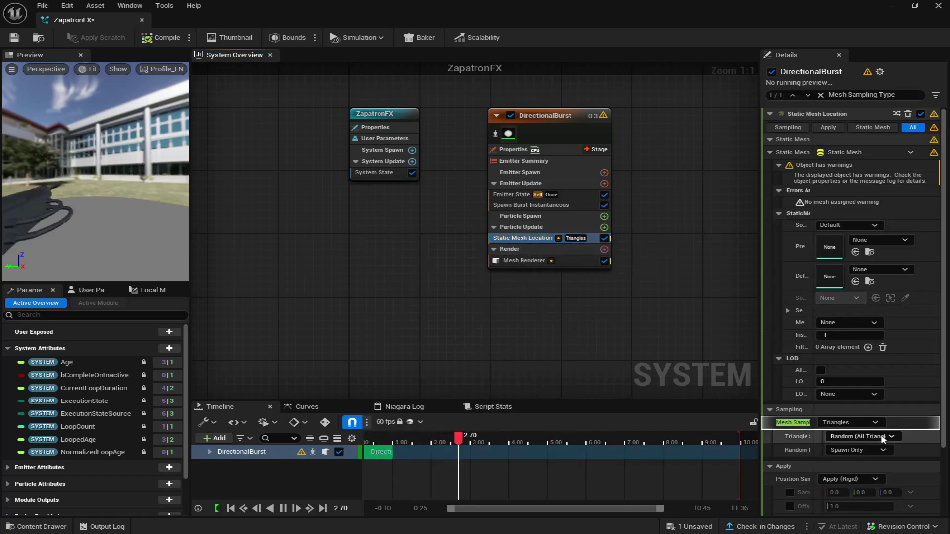
left_click(858, 424)
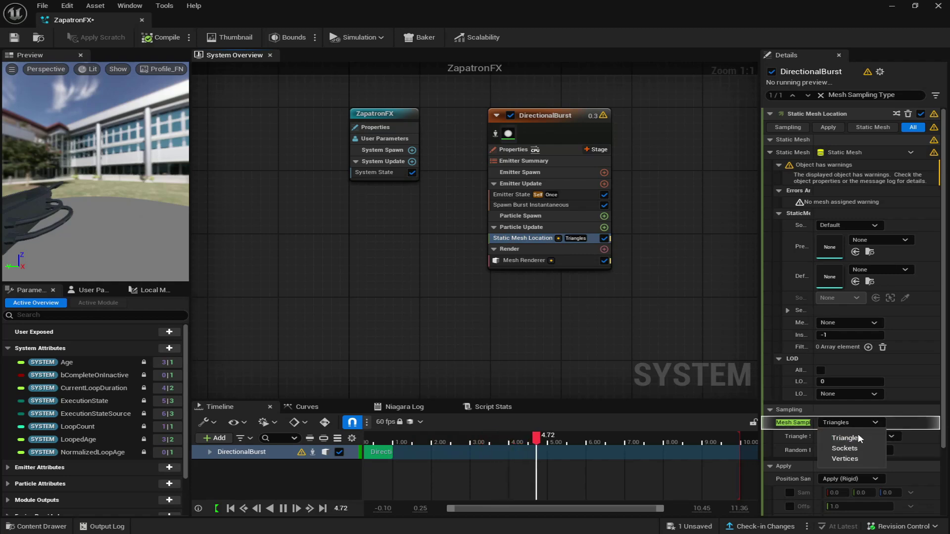
left_click(850, 448)
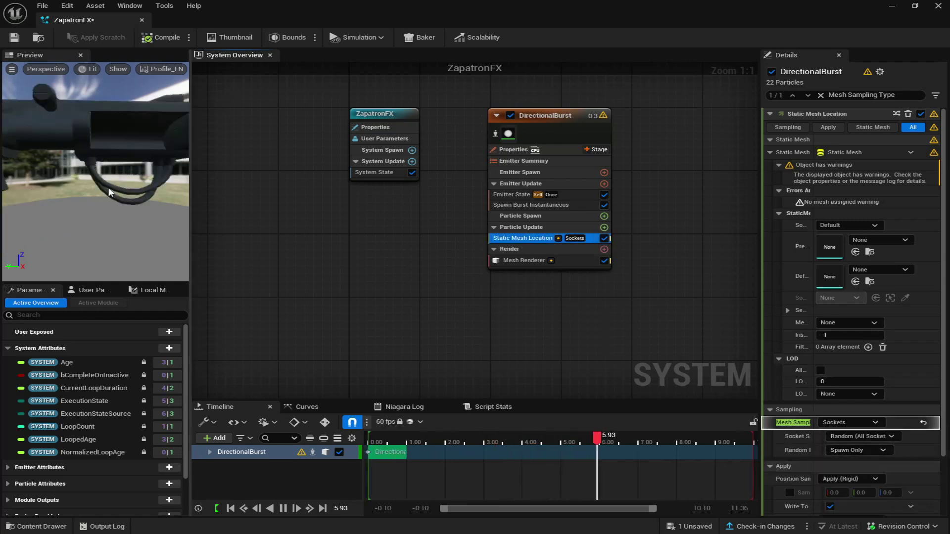
- Save the ZapatronFX system and close its editor
left_click(683, 526)
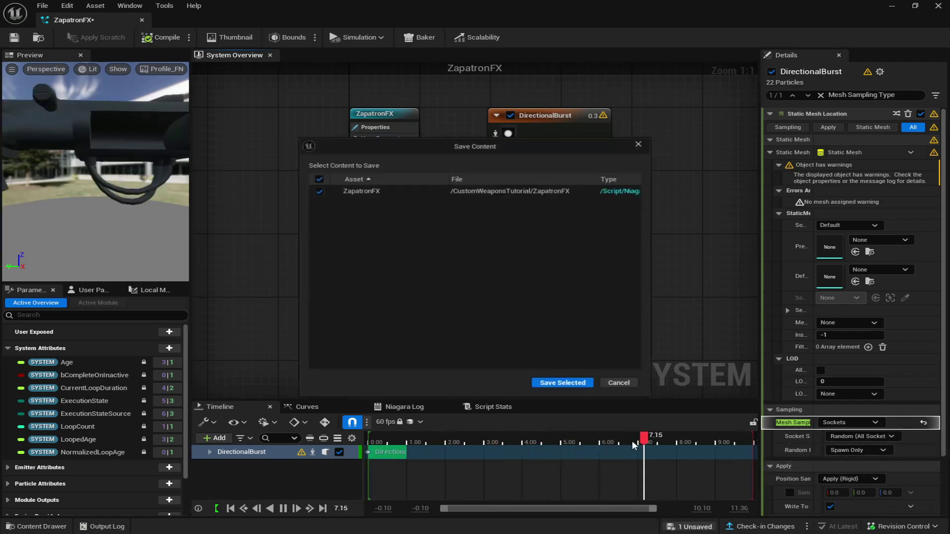
left_click(578, 386)
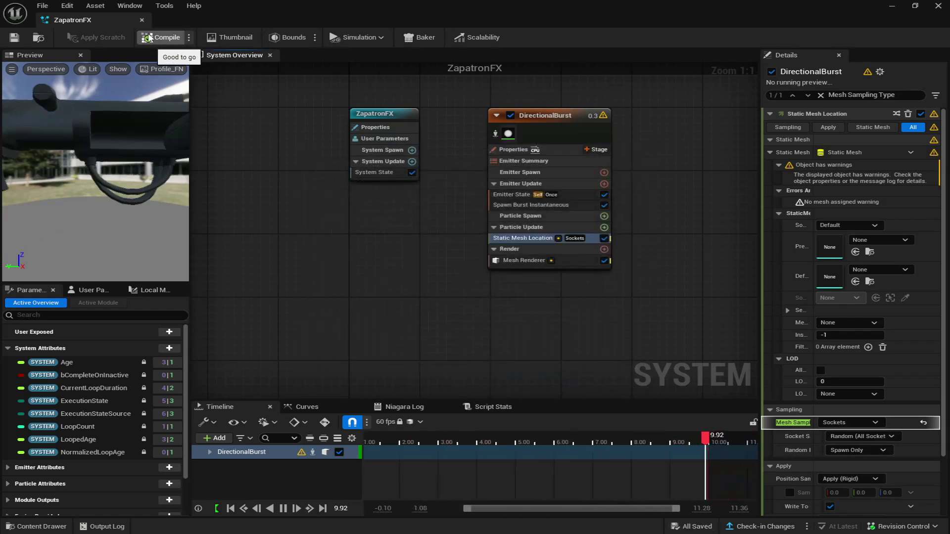
left_click(142, 20)
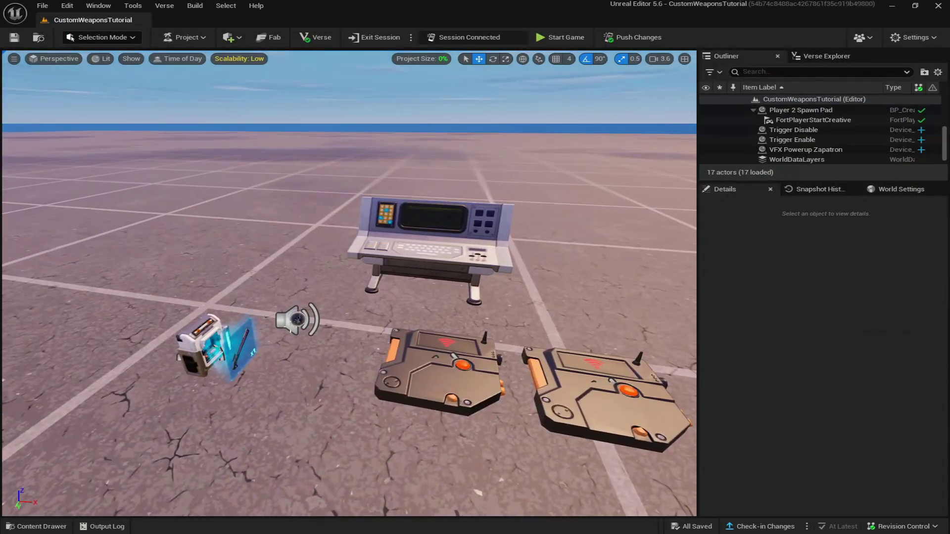
- Assign ZapatronFX as the Custom Effect of the VFX Powerup Zapatron device
left_click(297, 319)
scroll(757, 431, "down", 3)
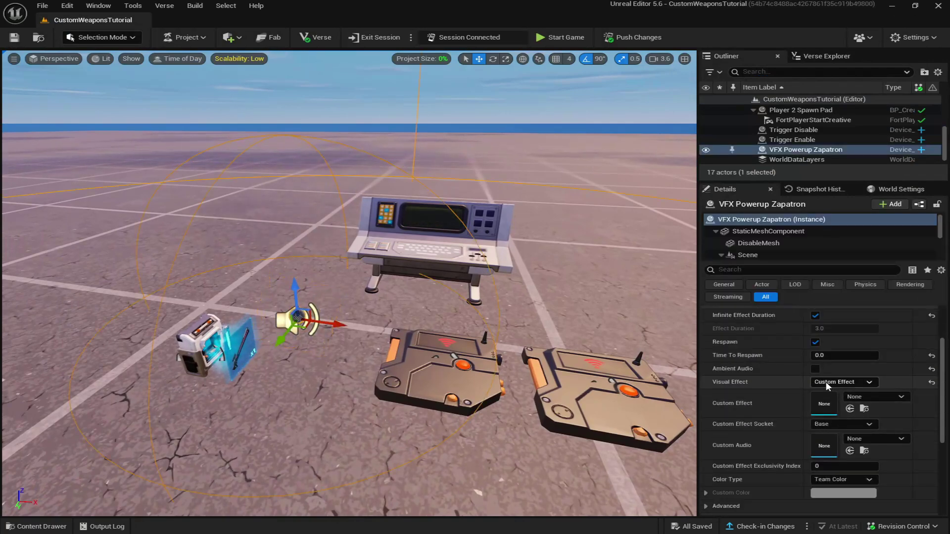
left_click(881, 396)
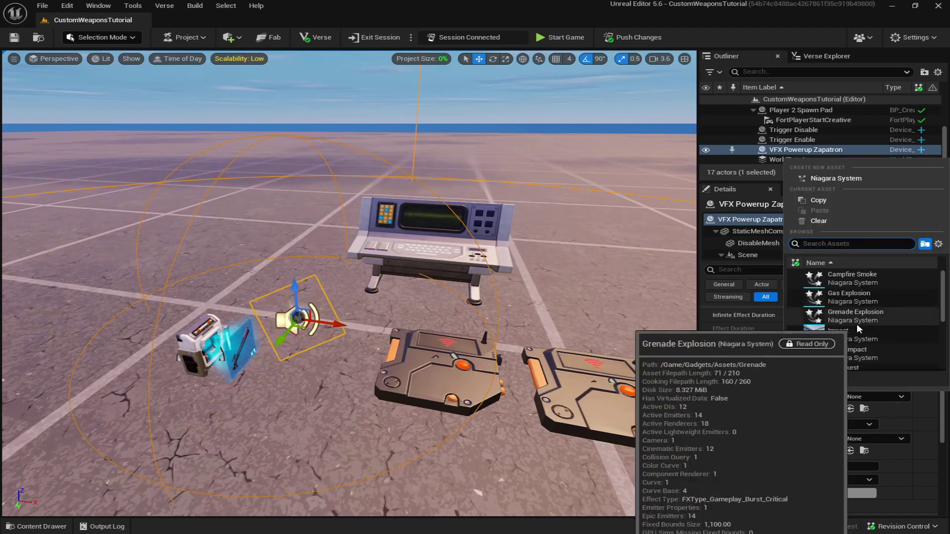
scroll(886, 349, "down", 4)
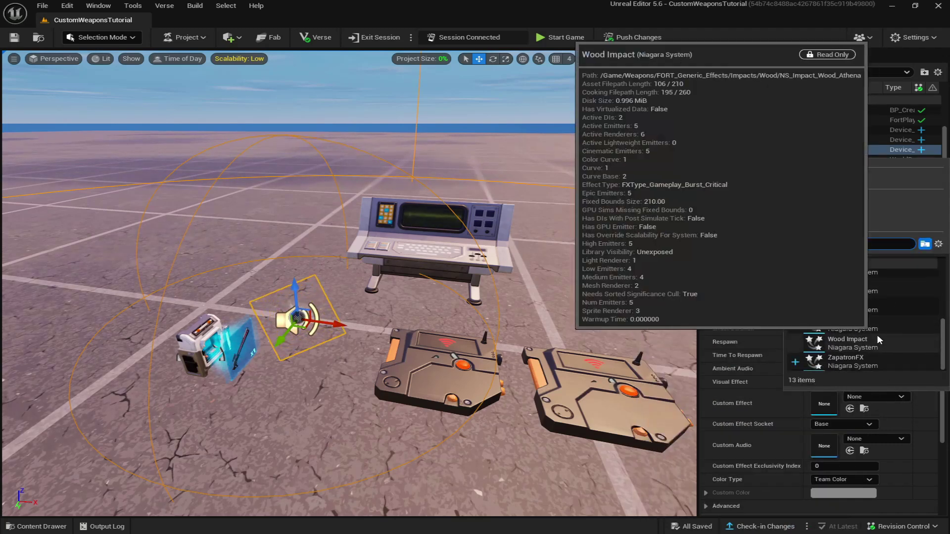
mouse_move(851, 361)
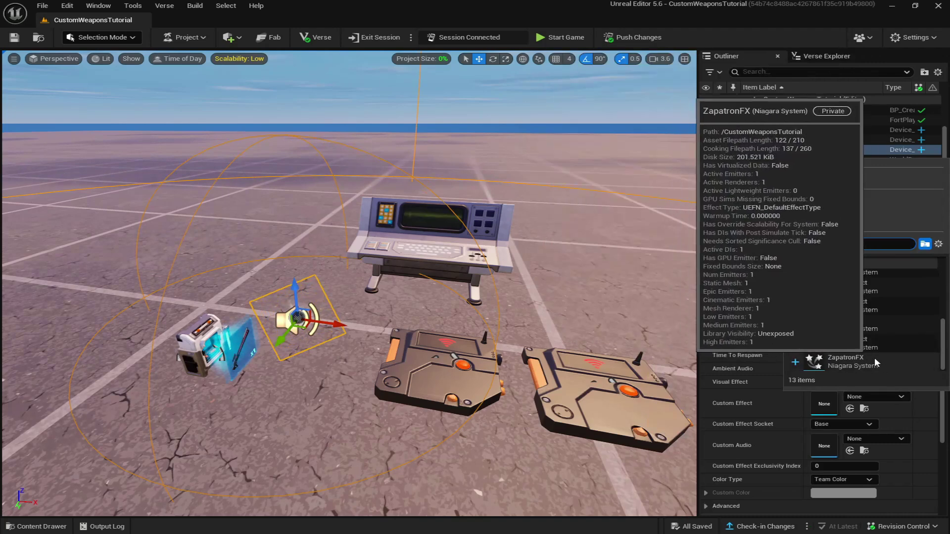
left_click(871, 361)
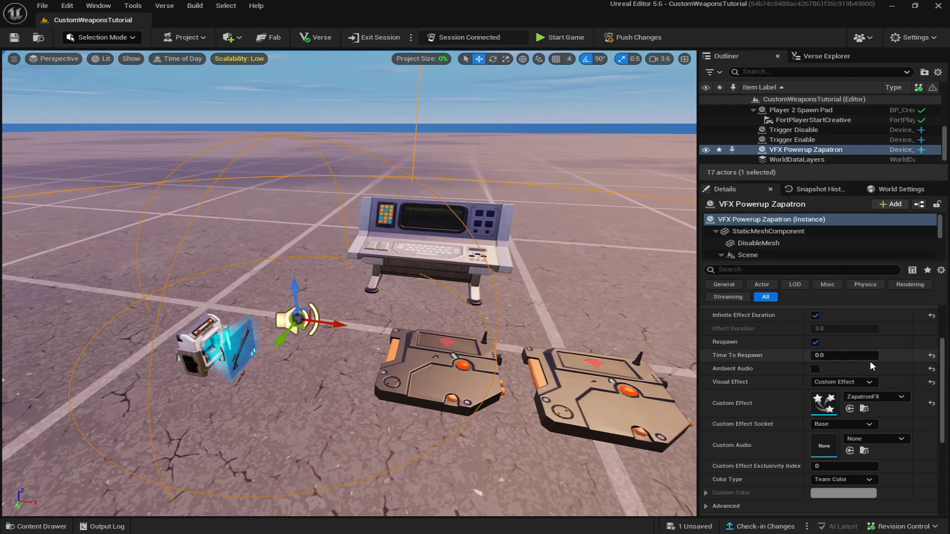
- Set the VFX powerup's Custom Effect Socket to RightHand and save the device
left_click(839, 424)
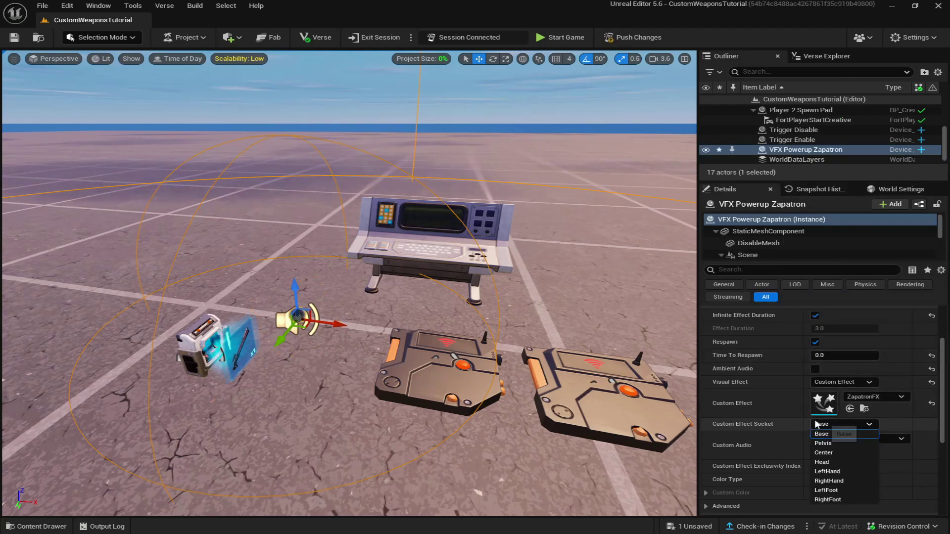
left_click(848, 481)
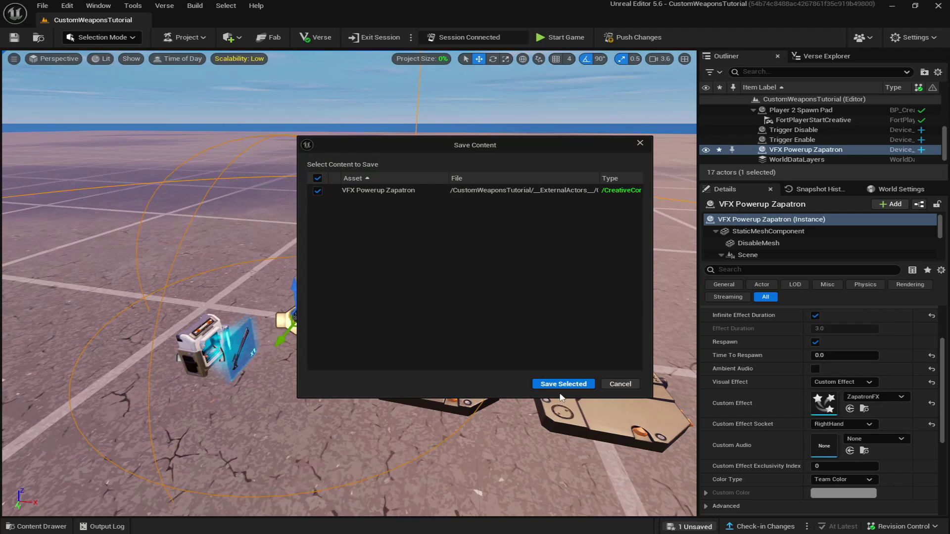
left_click(563, 385)
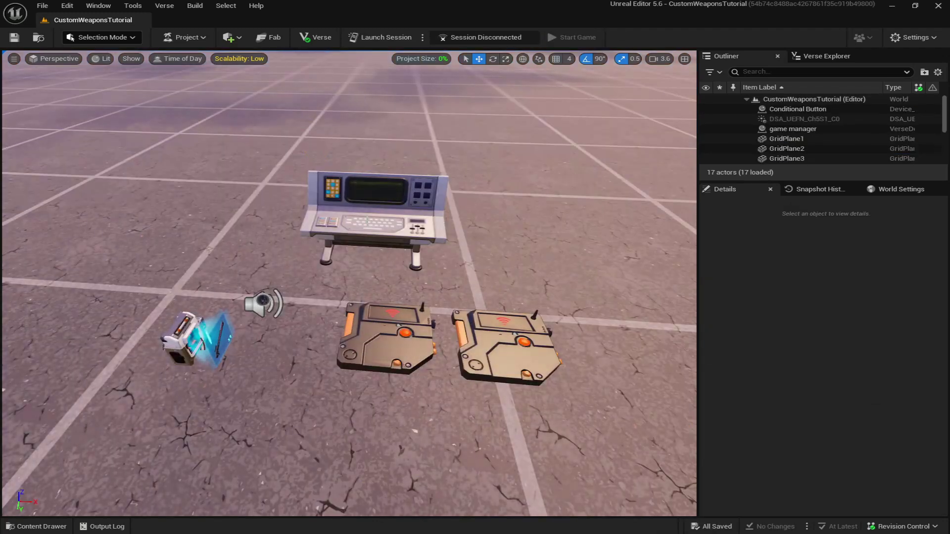
- Set num to 1 in the first vfx_list powerup element of the game manager
left_click(367, 219)
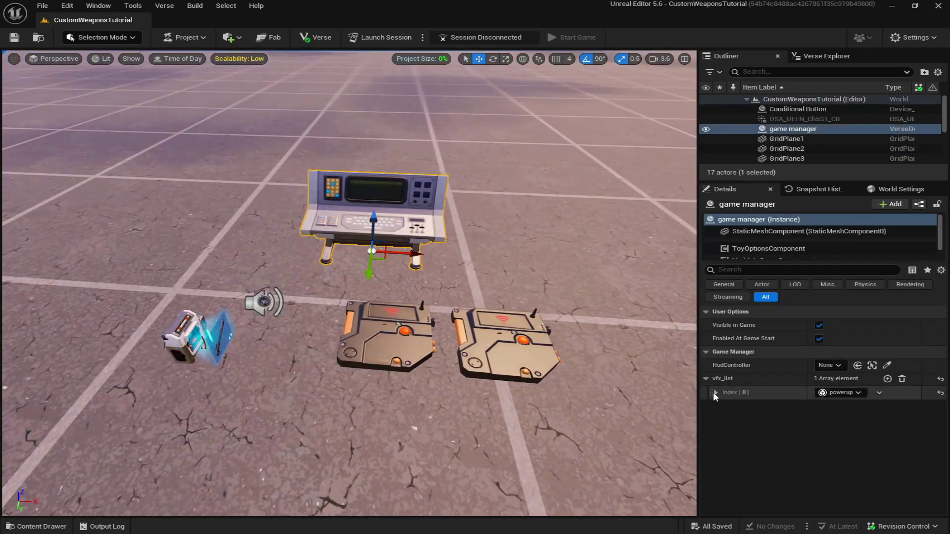
left_click(714, 391)
type("01")
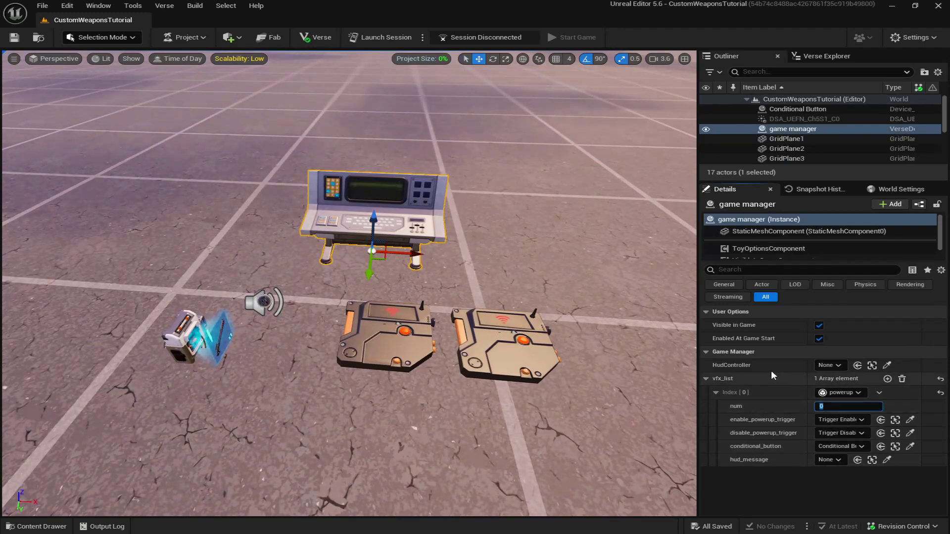
key("Return")
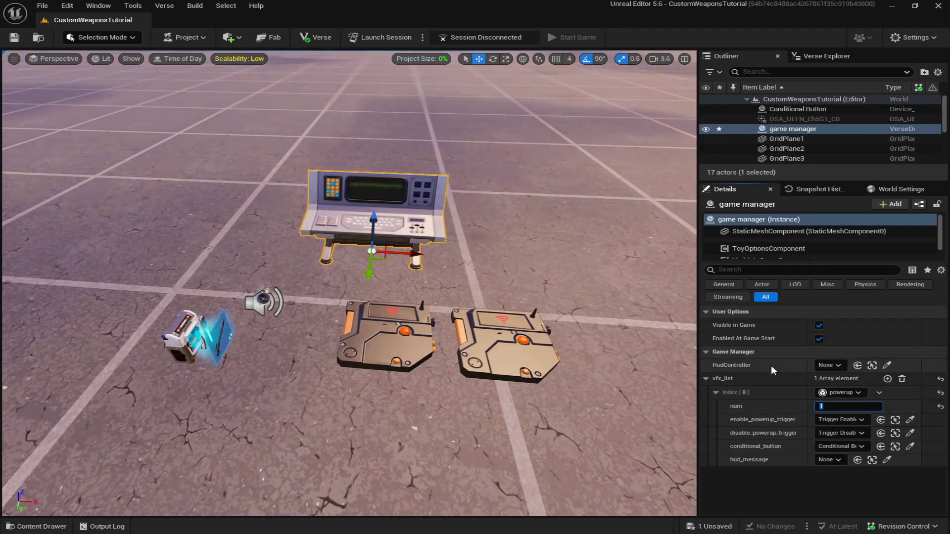
left_click(716, 392)
- Add a second powerup element to the game manager's vfx_list and set its num to 2
left_click(888, 379)
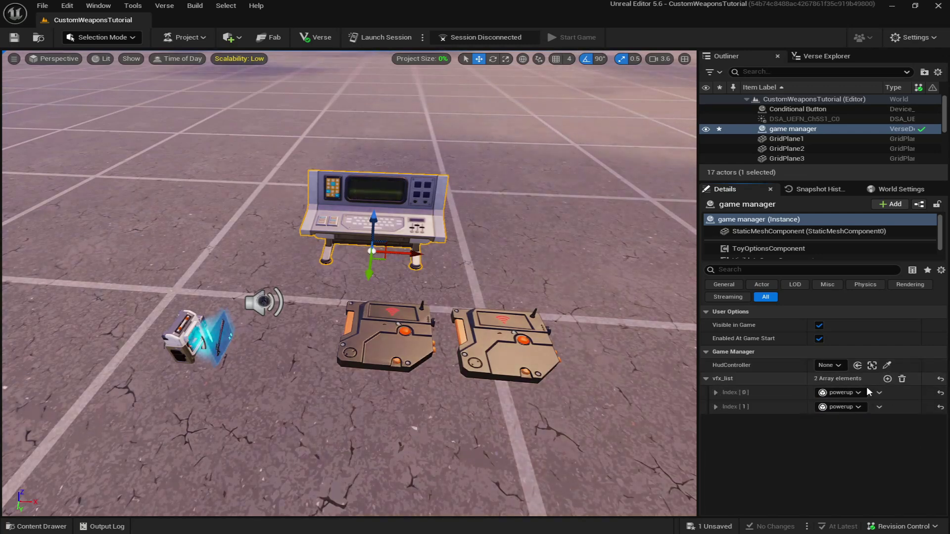
left_click(715, 406)
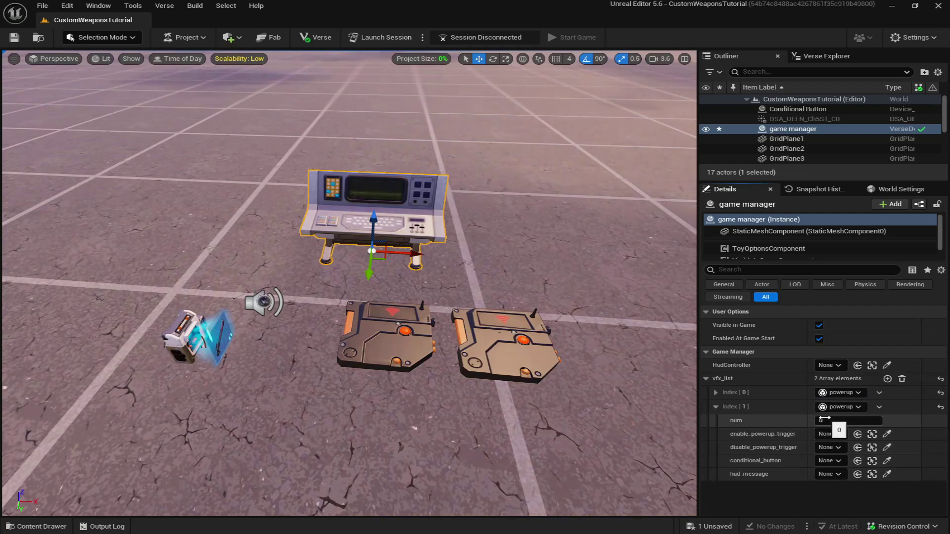
left_click(716, 392)
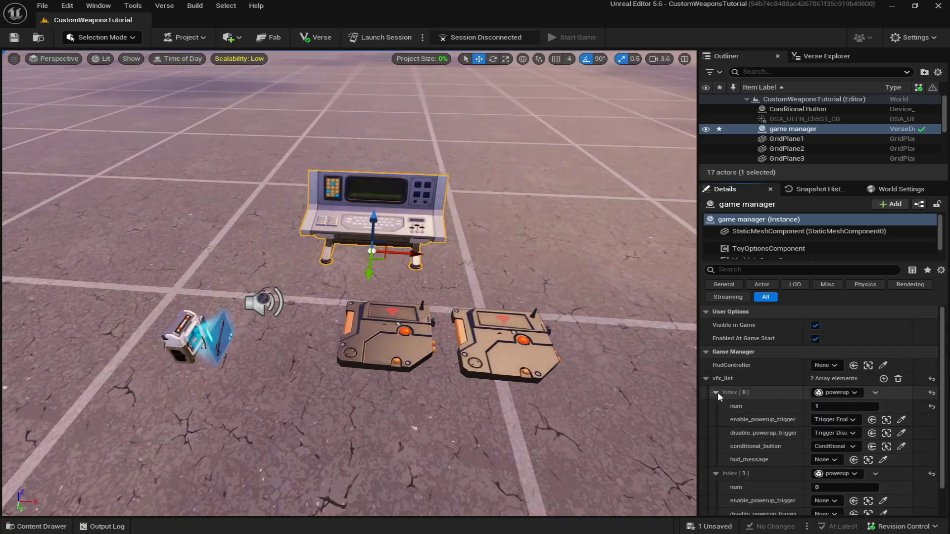
left_click(716, 393)
left_click(841, 421)
type("2")
key("Return")
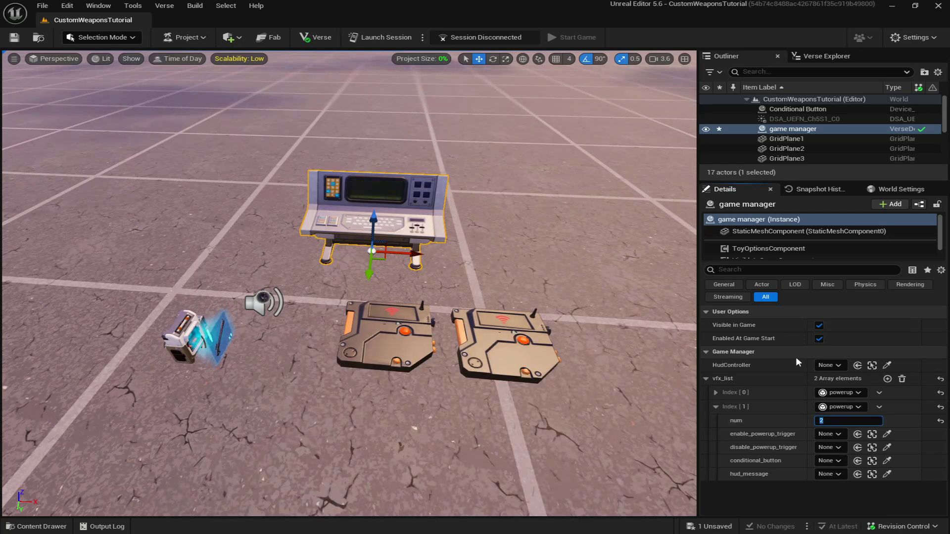
left_click(717, 406)
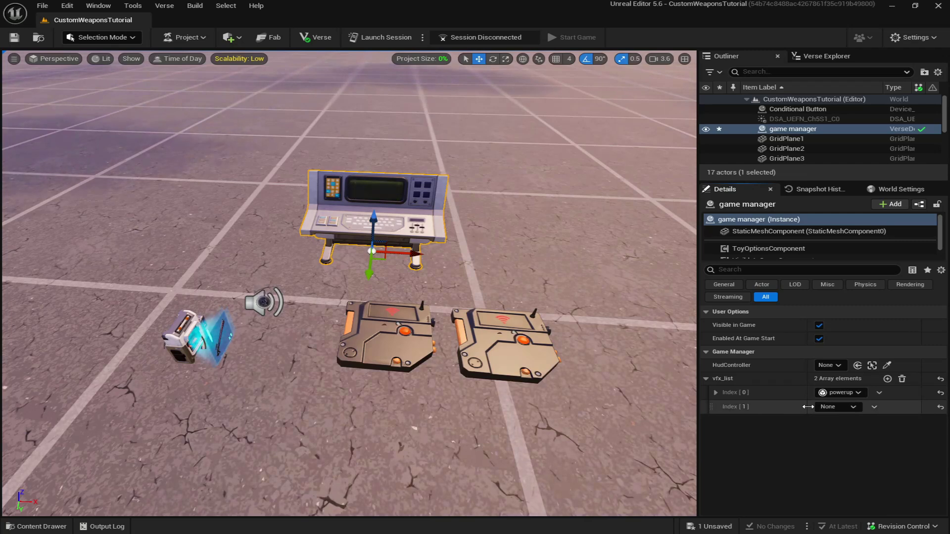
- Review the settings of the Trigger Disable and Trigger Enable devices and the Conditional Button
left_click(872, 366)
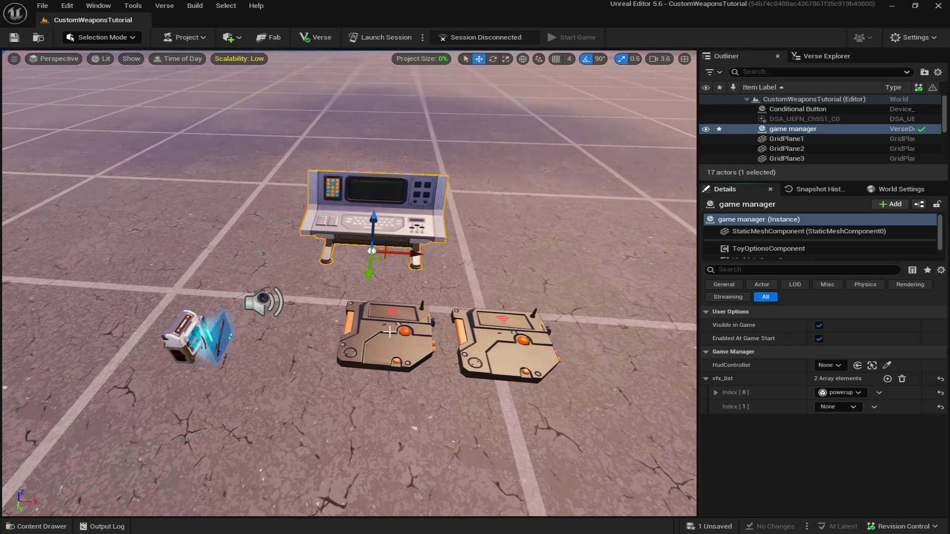
left_click(389, 332)
left_click(502, 344, "ctrl")
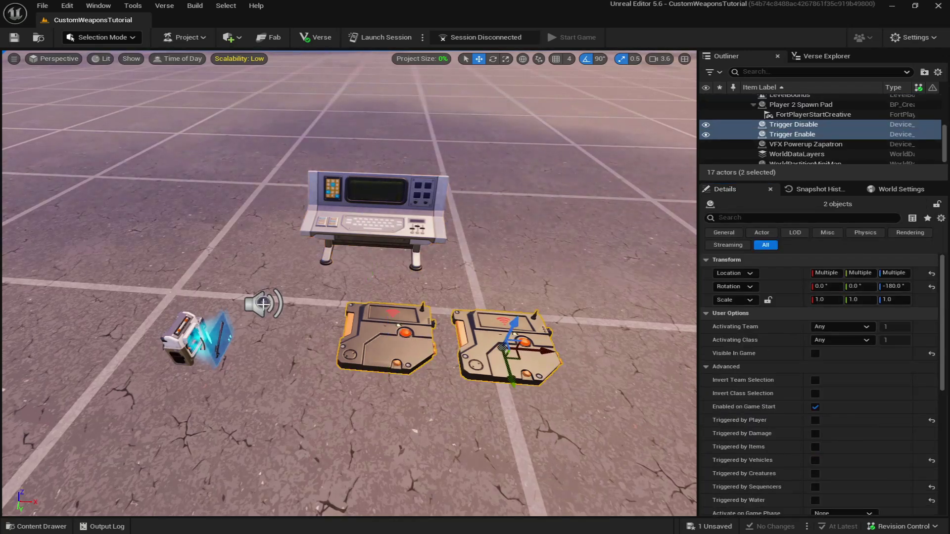
left_click(263, 304)
left_click(214, 336)
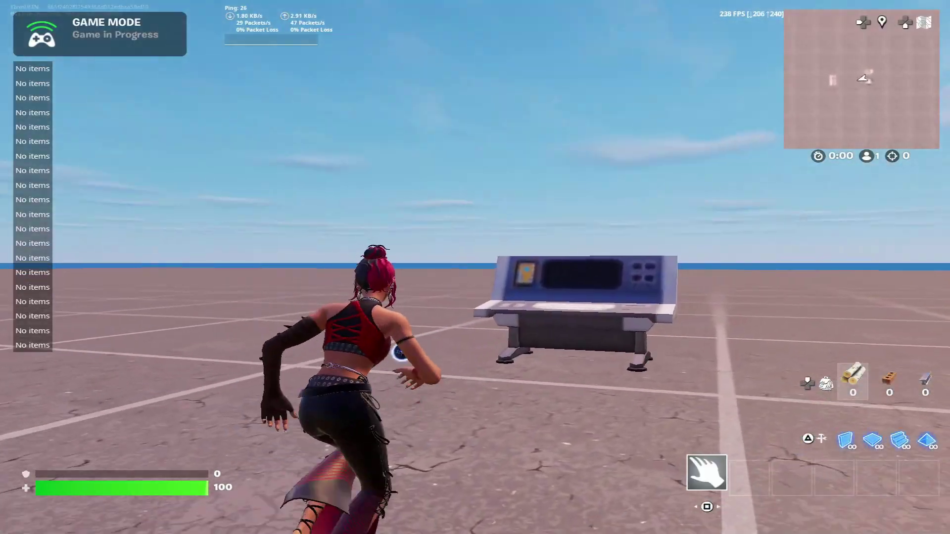
- In the running play session, collect the rail gun from the item spawner and equip it
key("s")
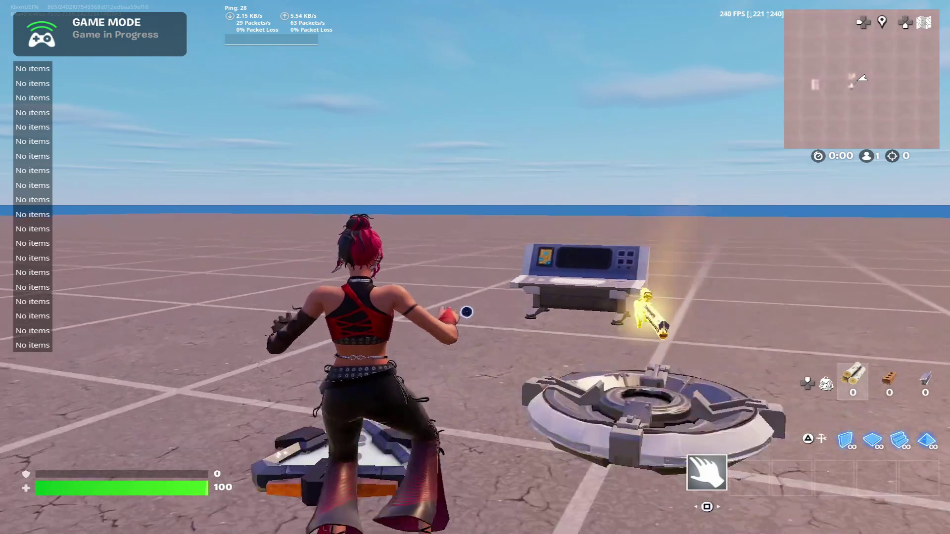
key("w")
key("e")
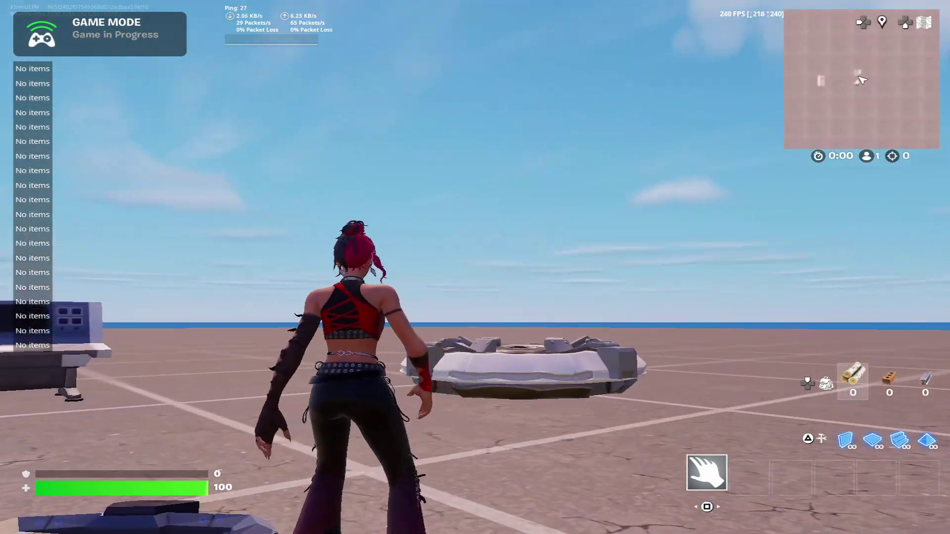
key("2")
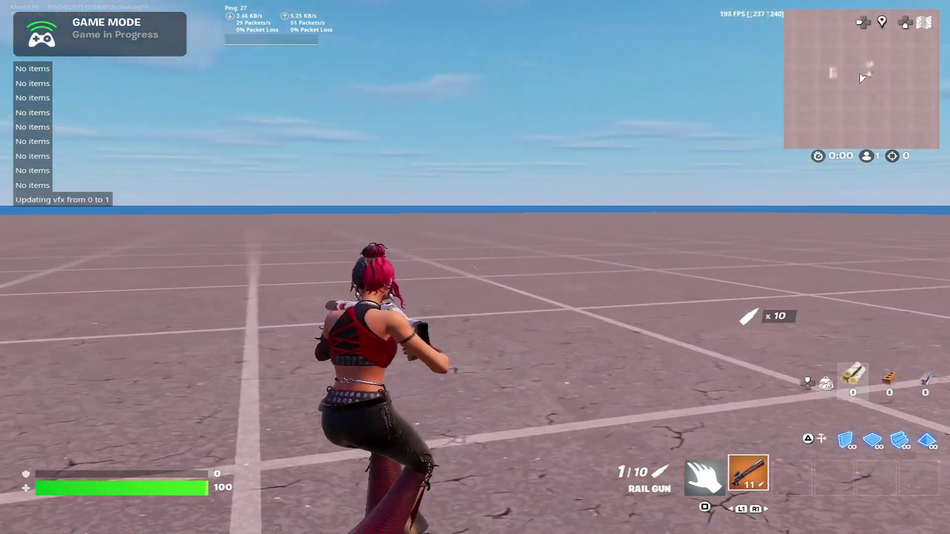
- Move around the island with the rail gun equipped to inspect the Zapatron effect's size and placement
key("w")
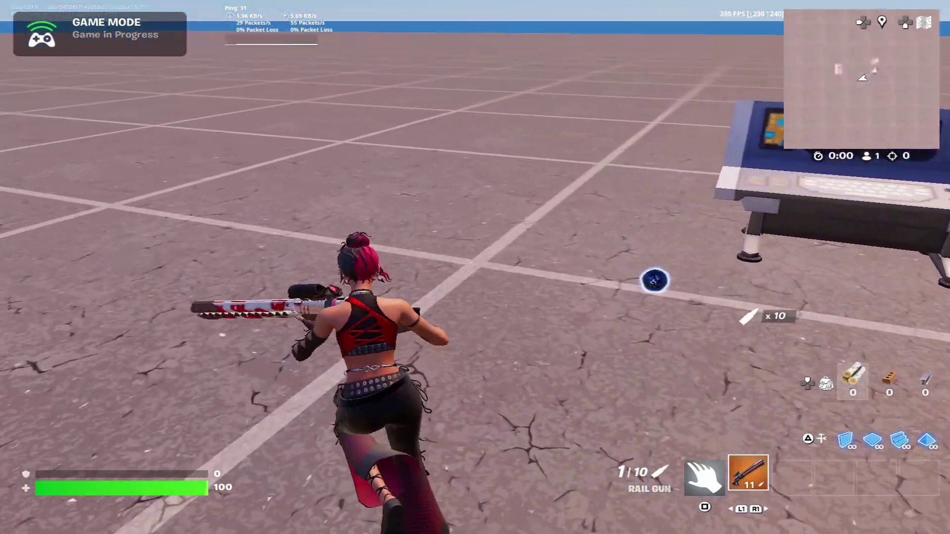
key("w")
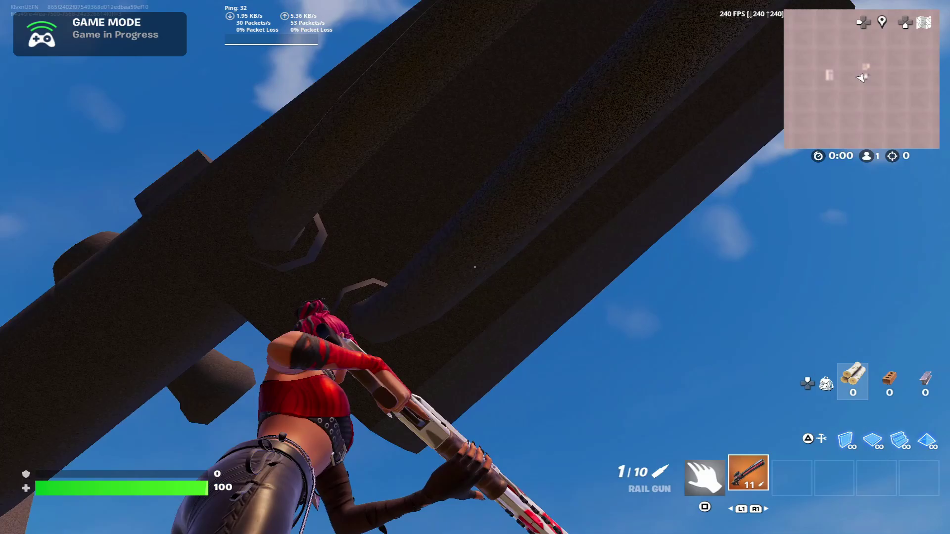
key("w")
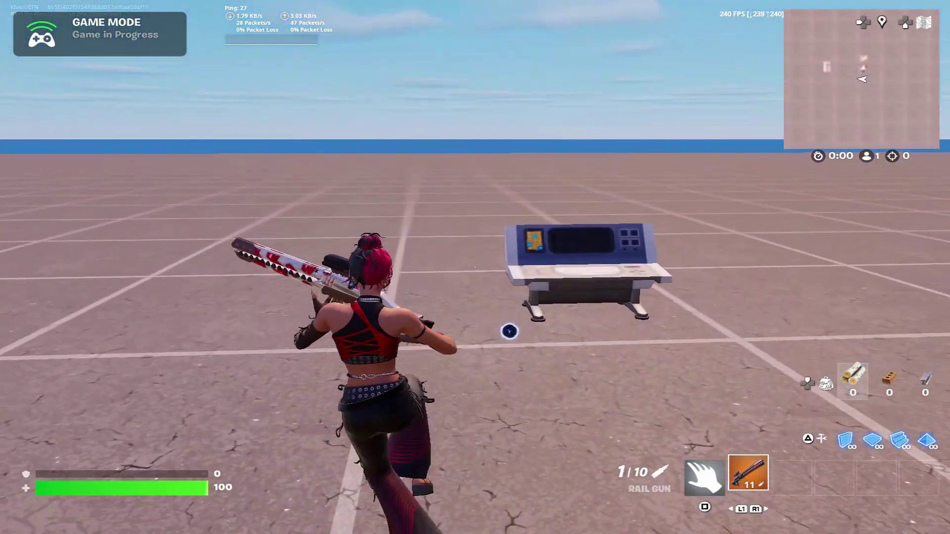
key("w")
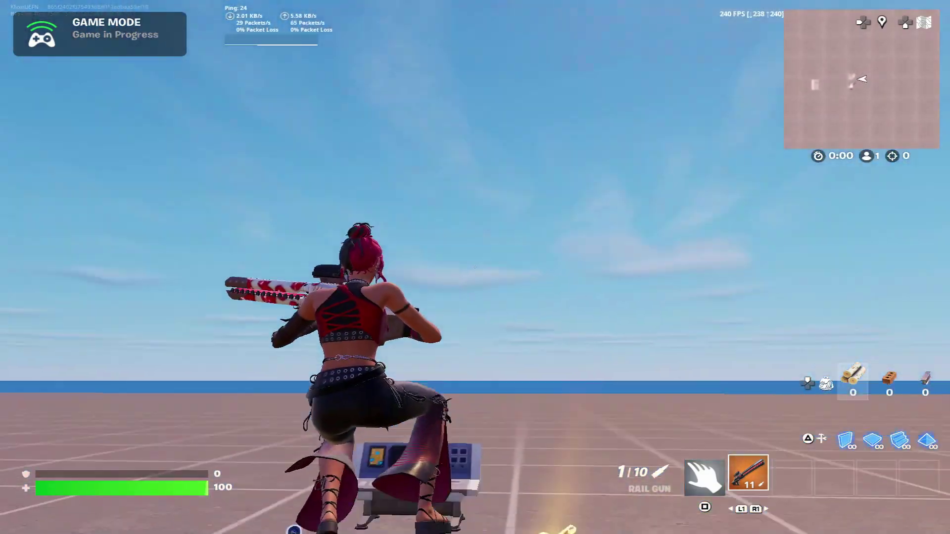
key("w")
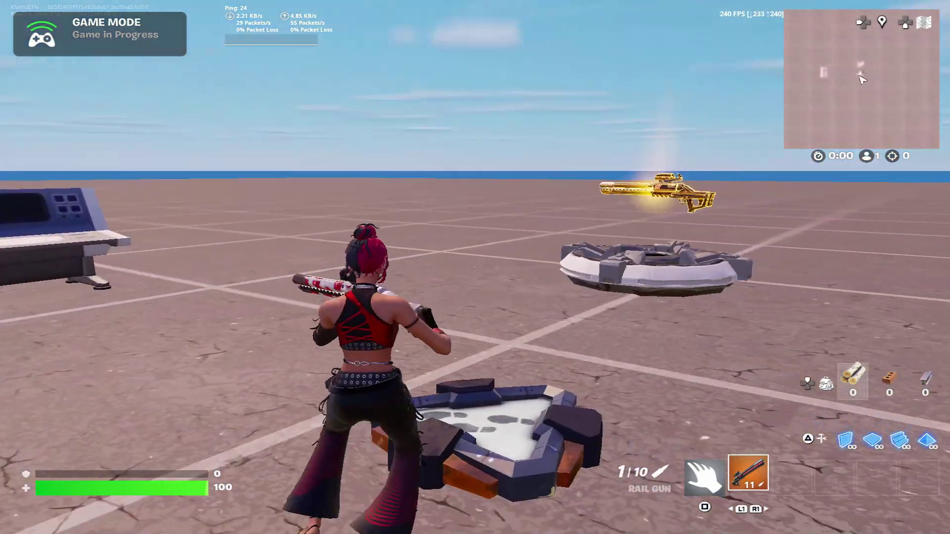
key("w")
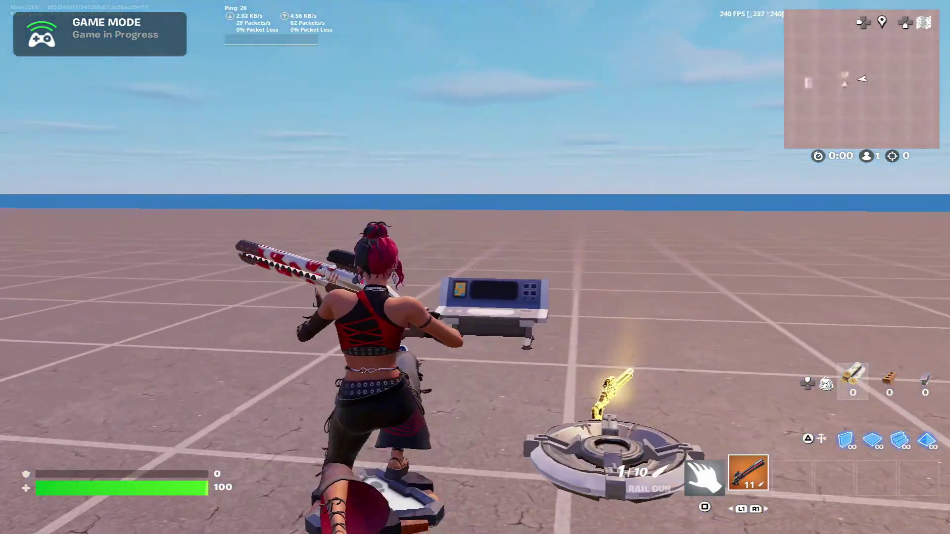
key("w")
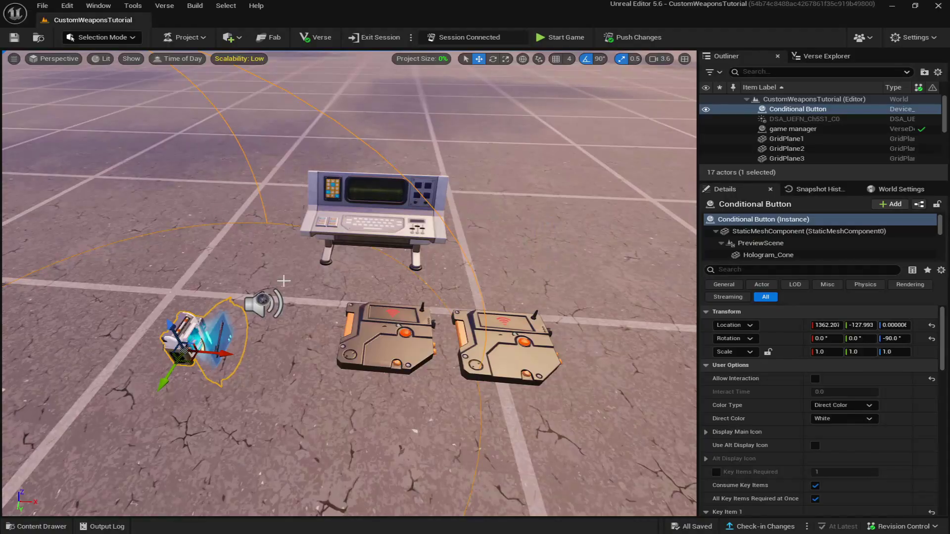
- Open the ZapatronFX Niagara system and expand the ZapatronModel mesh entry in the DirectionalBurst emitter's Mesh Renderer
left_click(43, 528)
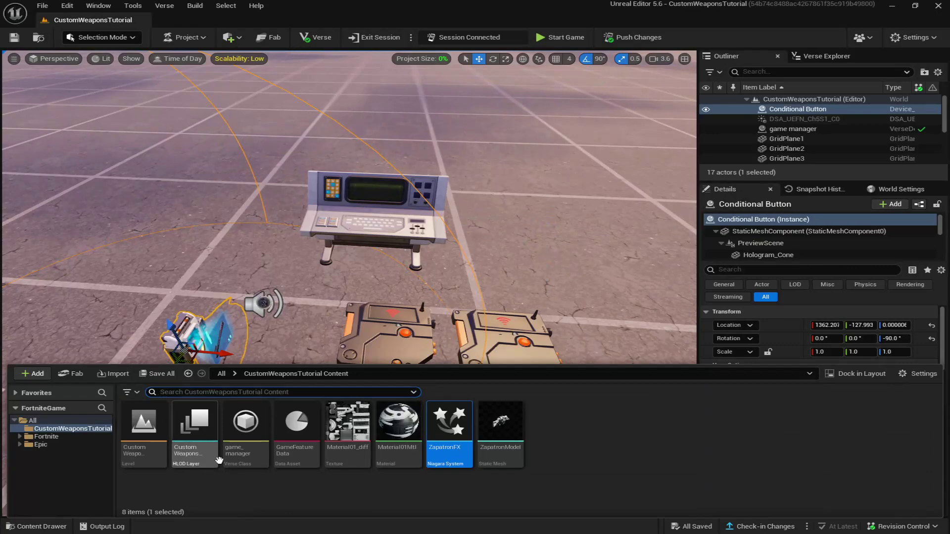
double_click(442, 427)
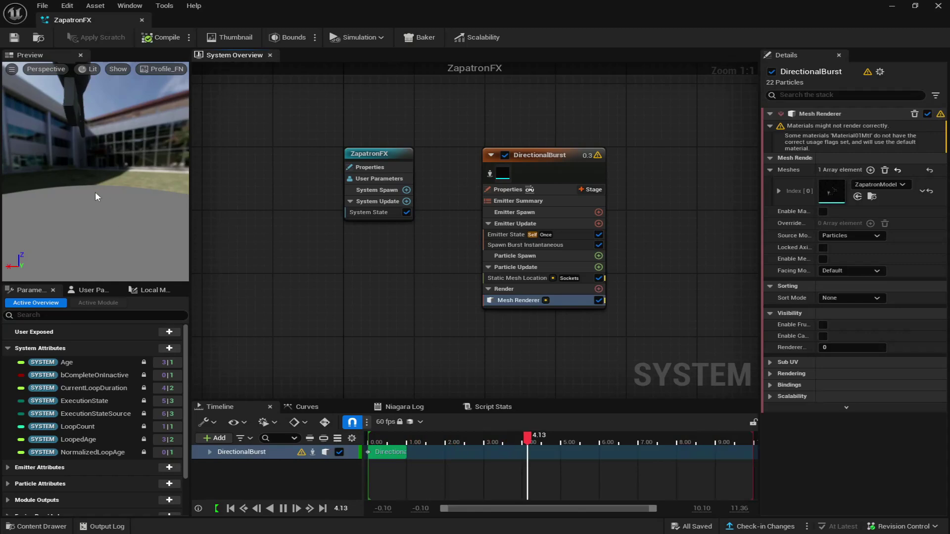
left_click(513, 304)
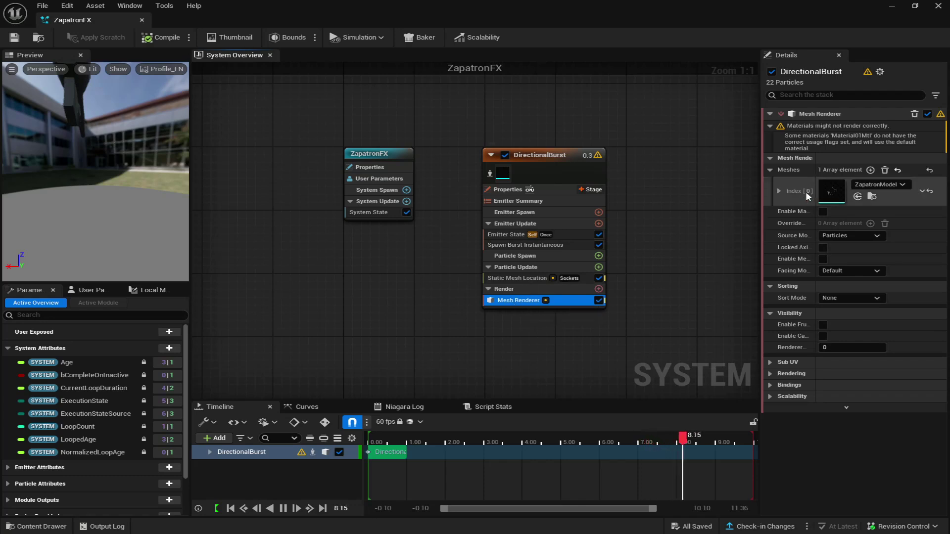
left_click(777, 191)
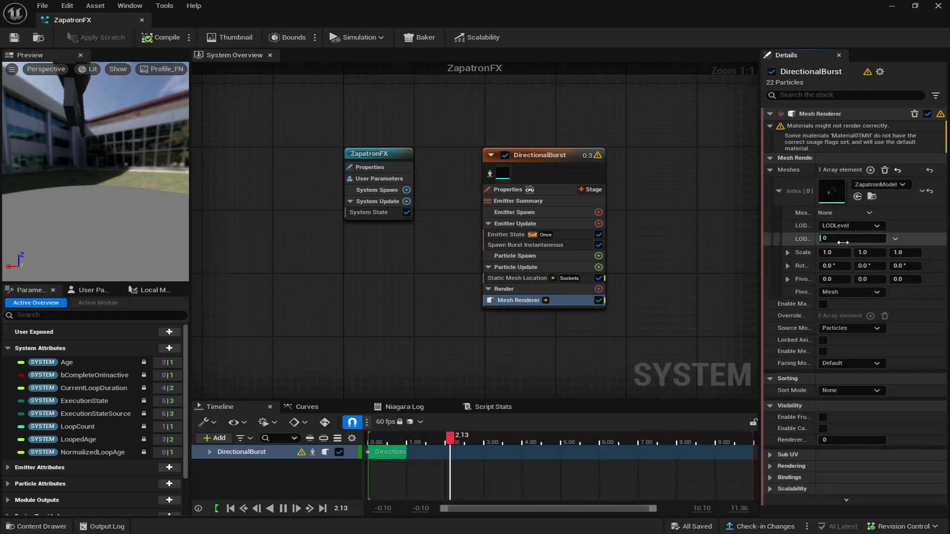
type("0.01")
key("Return")
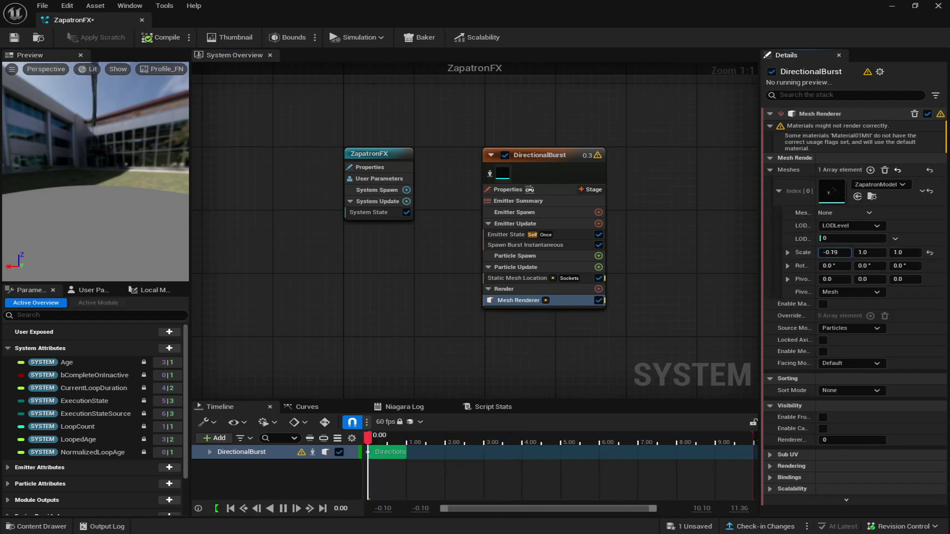
left_click_drag(834, 252, 848, 275)
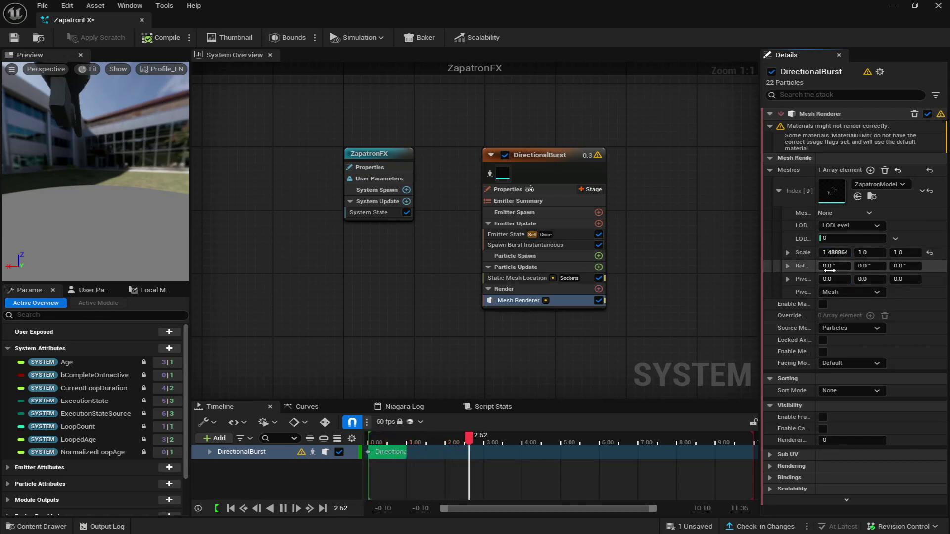
key("ctrl+z")
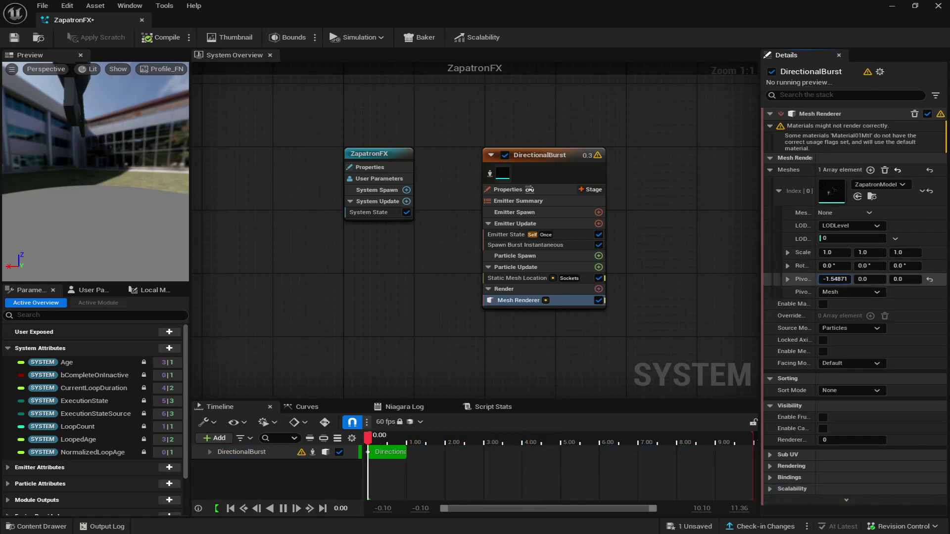
- Adjust the ZapatronModel mesh's pivot offset, setting its Z value to about -3095.92
left_click_drag(835, 280, 893, 279)
key("ctrl+z")
key("ctrl+z")
- Set the ZapatronModel mesh's scale to 0.1 on the X, Y and Z axes
left_click(834, 253)
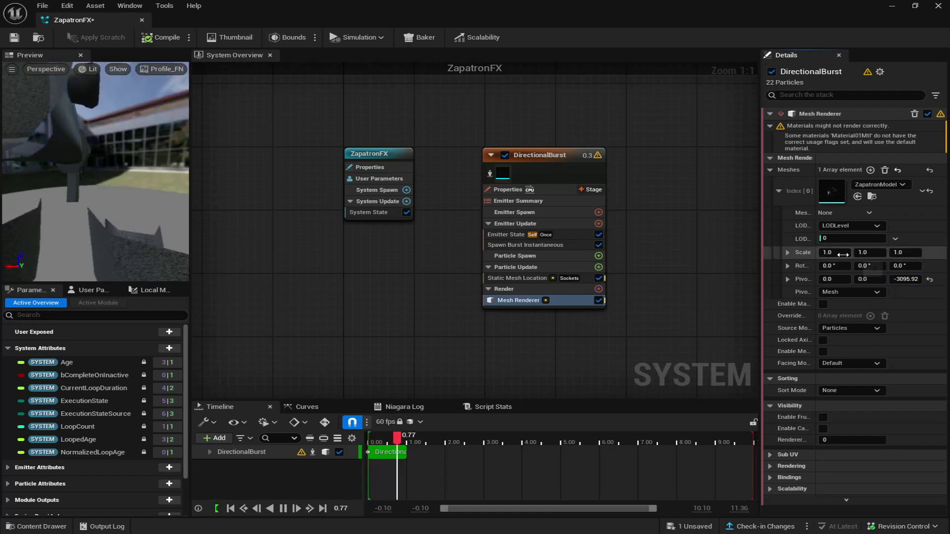
type("0.1")
key("Return")
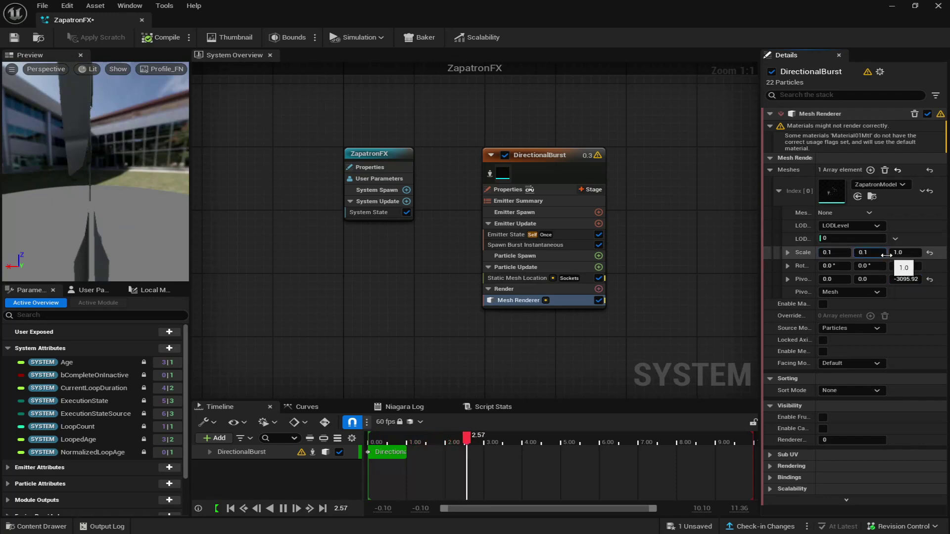
left_click(899, 253)
type("0.1")
key("Return")
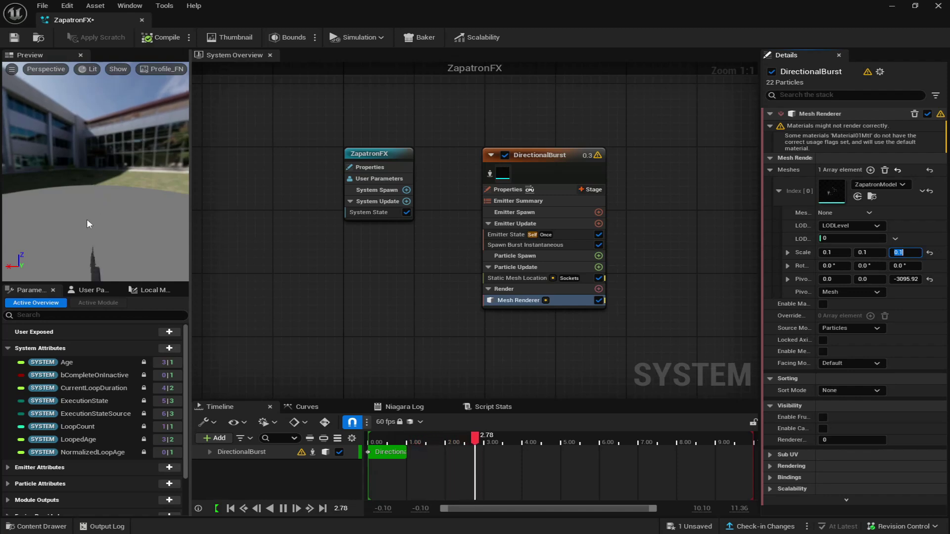
left_click_drag(87, 219, 87, 213)
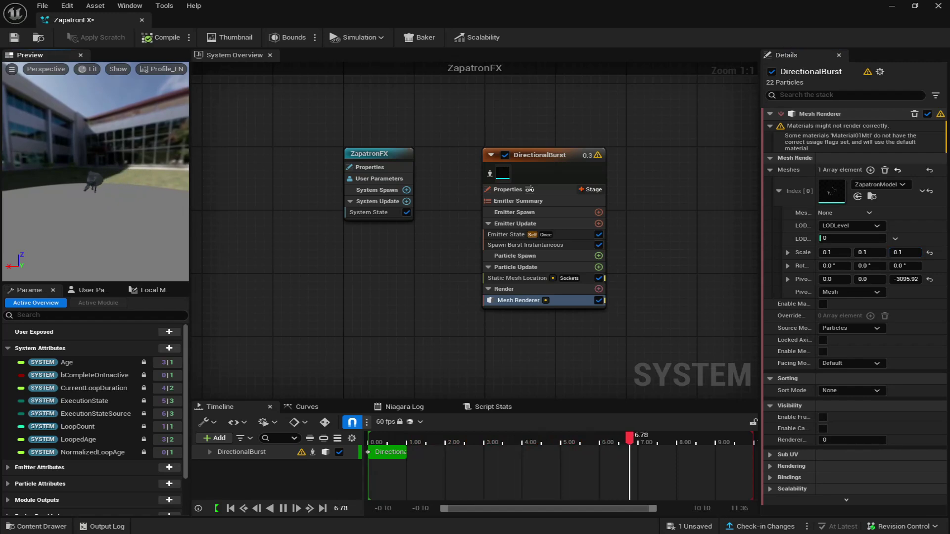
left_click_drag(834, 266, 840, 266)
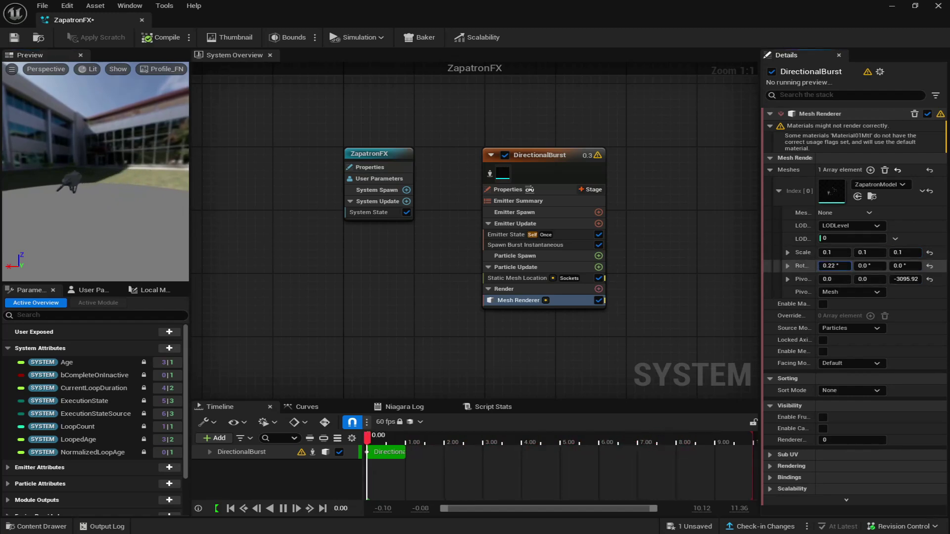
key("ctrl+z")
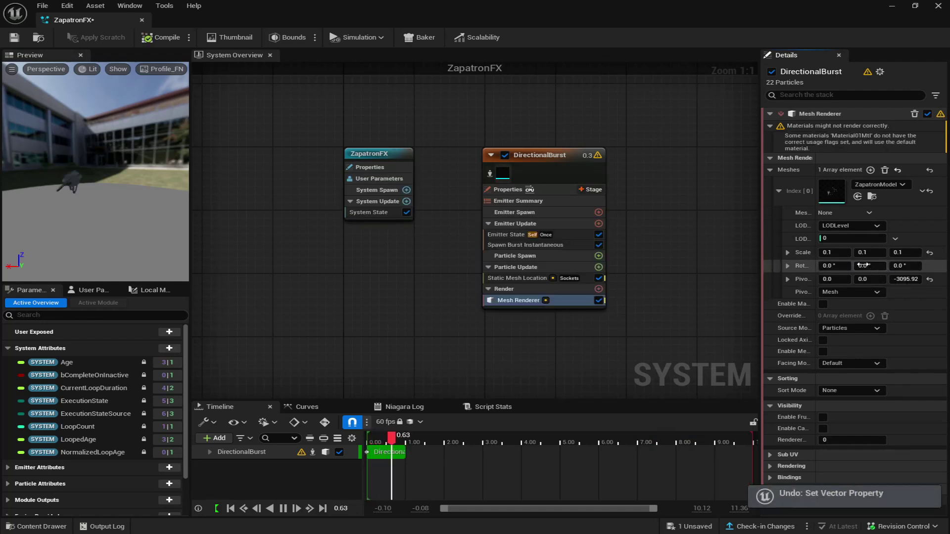
left_click_drag(869, 266, 910, 268)
key("ctrl+z")
key("ctrl+z")
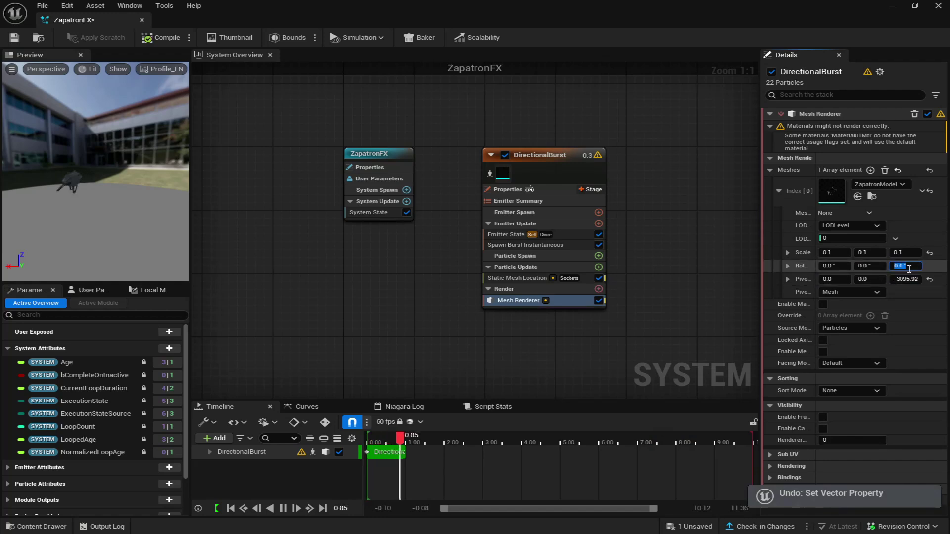
- Try a Z rotation of 90° for the ZapatronModel mesh and change it to 180°
type("90")
key("Return")
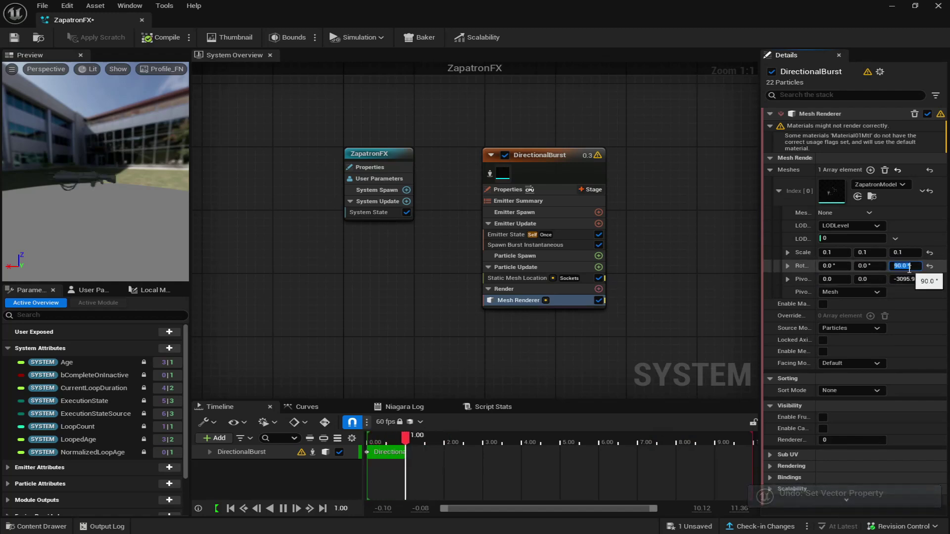
key("Return")
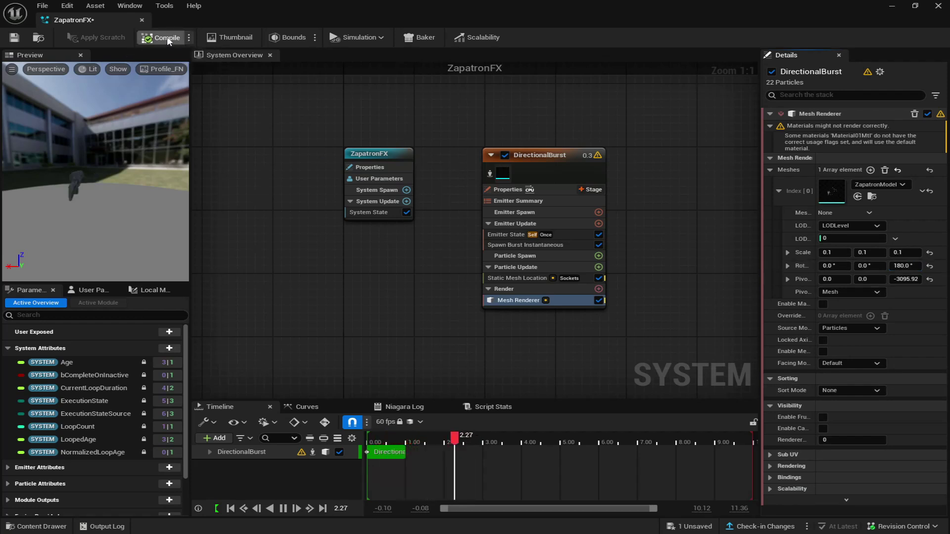
- Save the modified ZapatronFX system and close its editor
key("ctrl+shift+s")
left_click(563, 384)
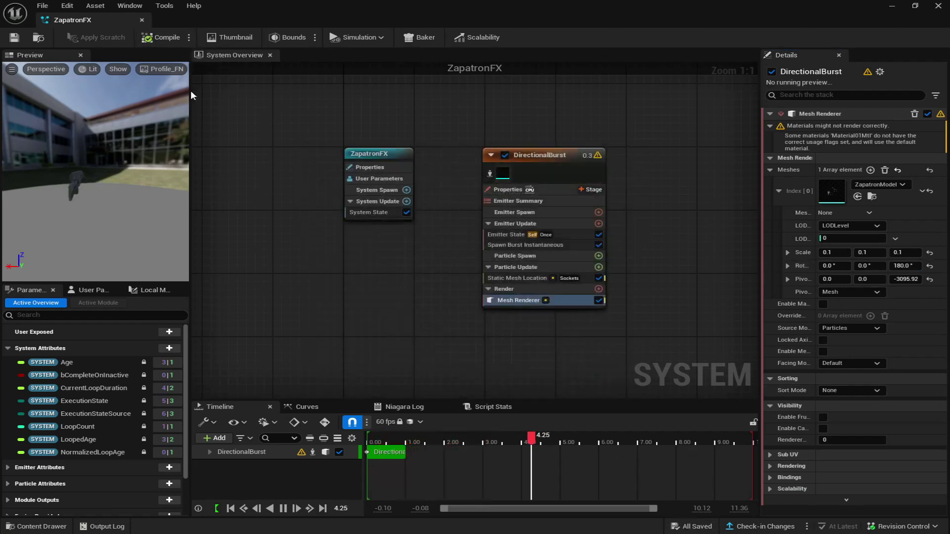
left_click(142, 20)
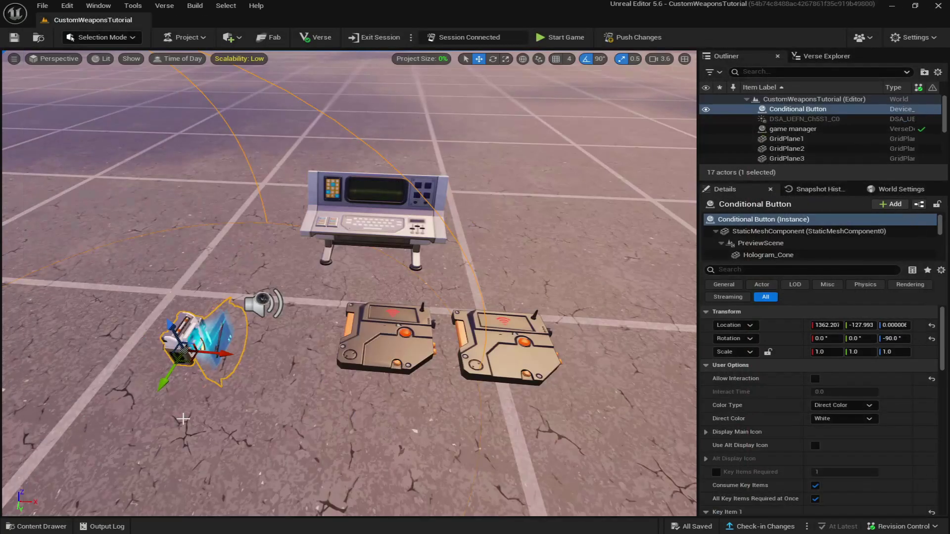
- Enable the Niagara sprites, ribbons and mesh particles usage options for the Material01Mtl material and save the change
left_click(36, 526)
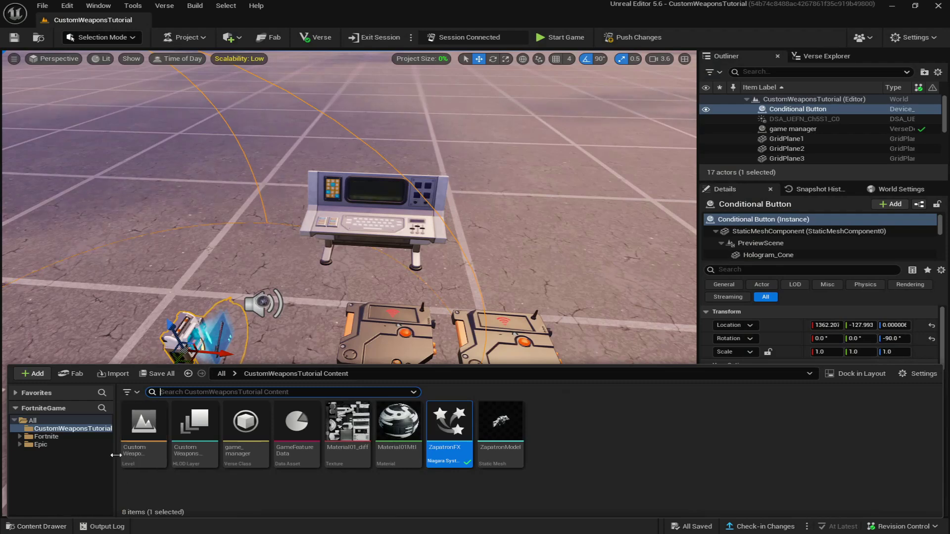
double_click(384, 427)
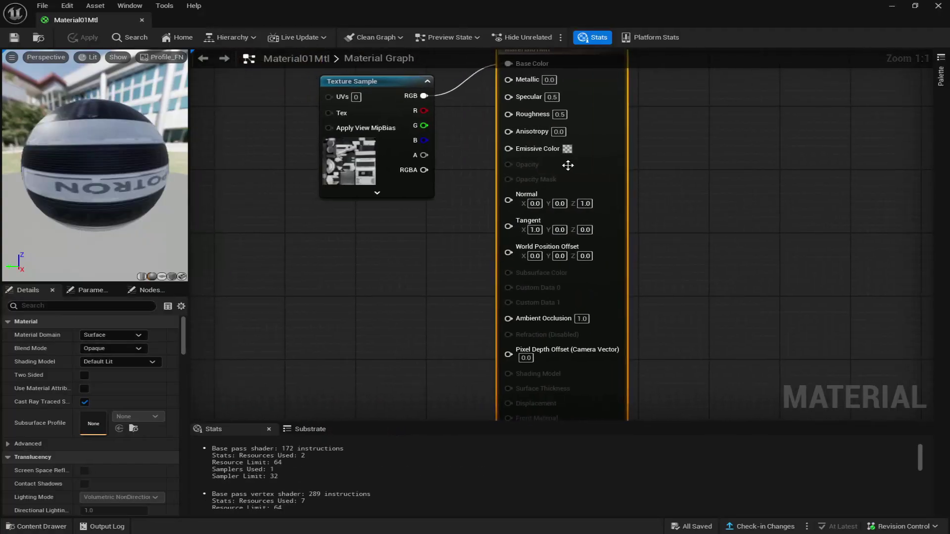
scroll(604, 166, "down", 3)
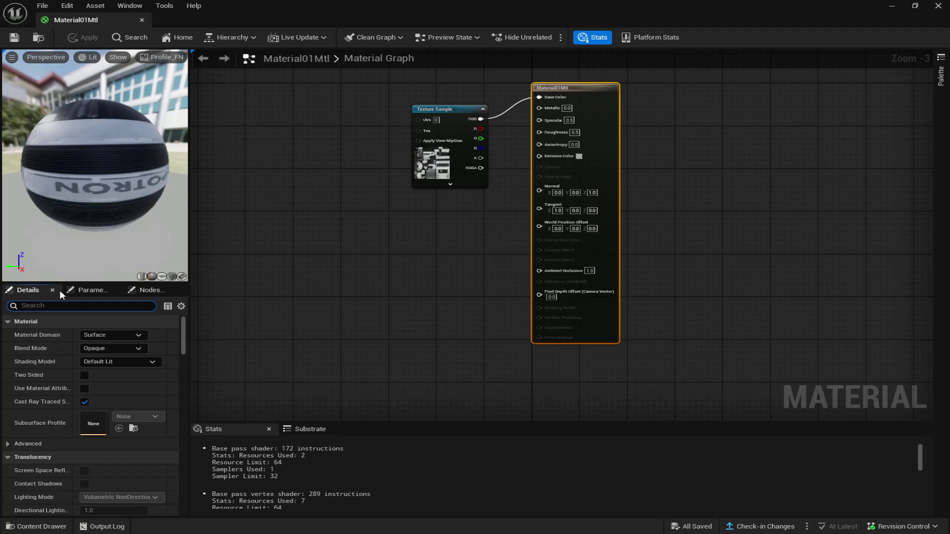
type("nia")
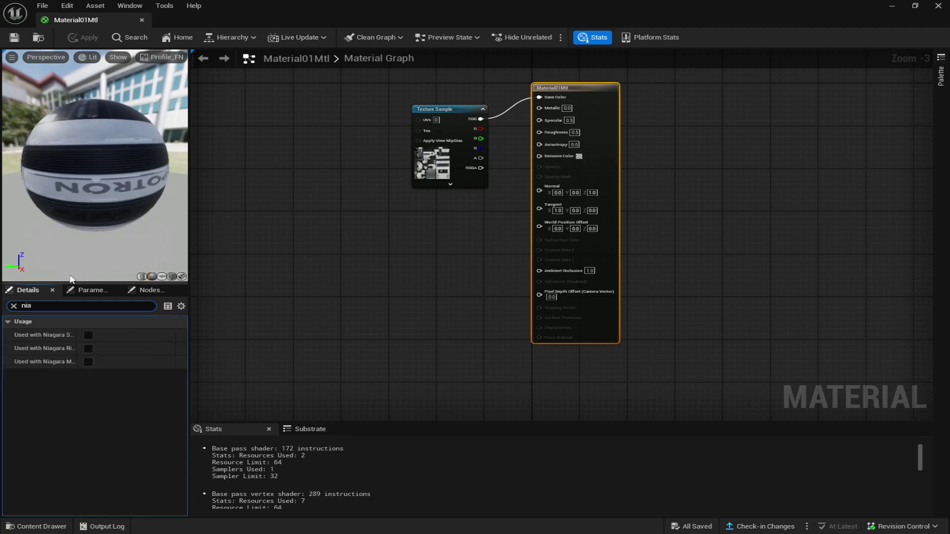
left_click(88, 336)
left_click(88, 349)
left_click(88, 362)
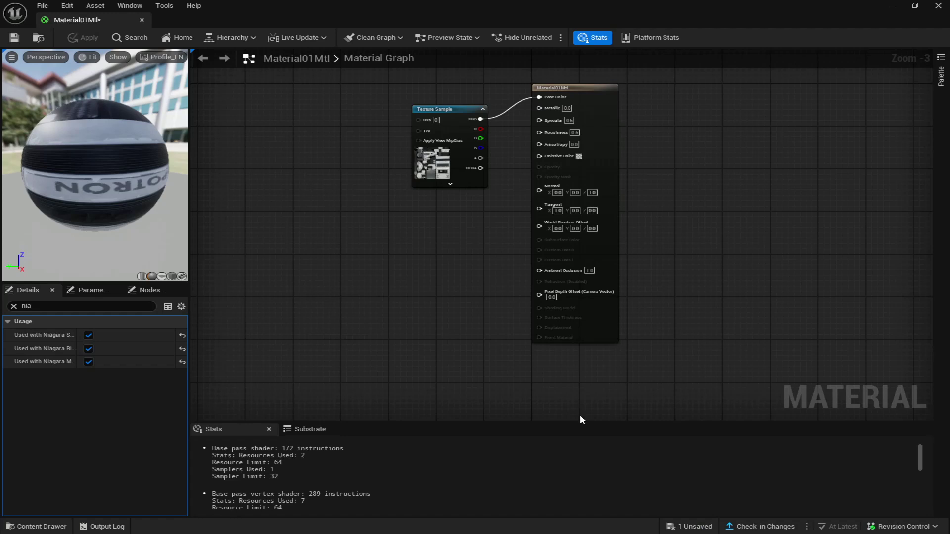
left_click(698, 527)
left_click(570, 388)
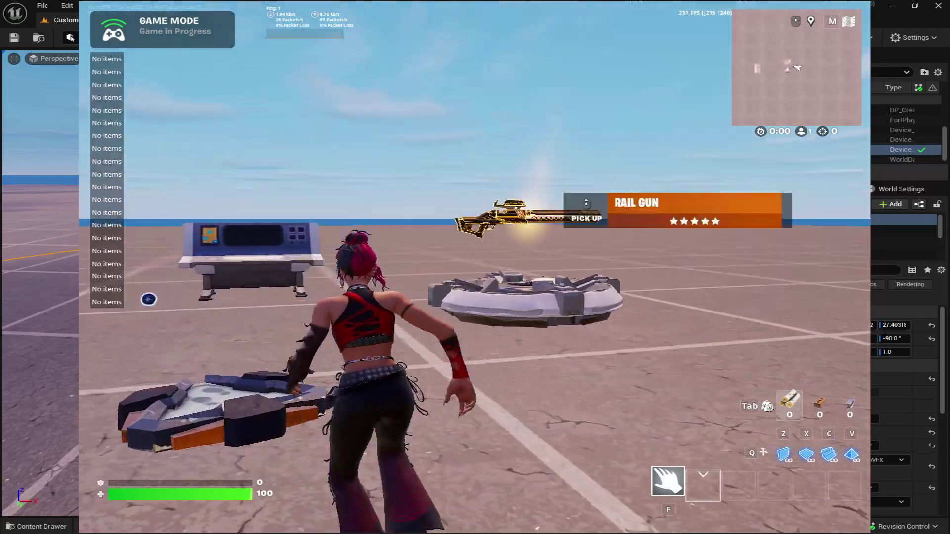
- Pick up the Rail Gun in the play session and check the custom Zapatron model while running, aiming and firing
key("w")
scroll(475, 267, "up", 1)
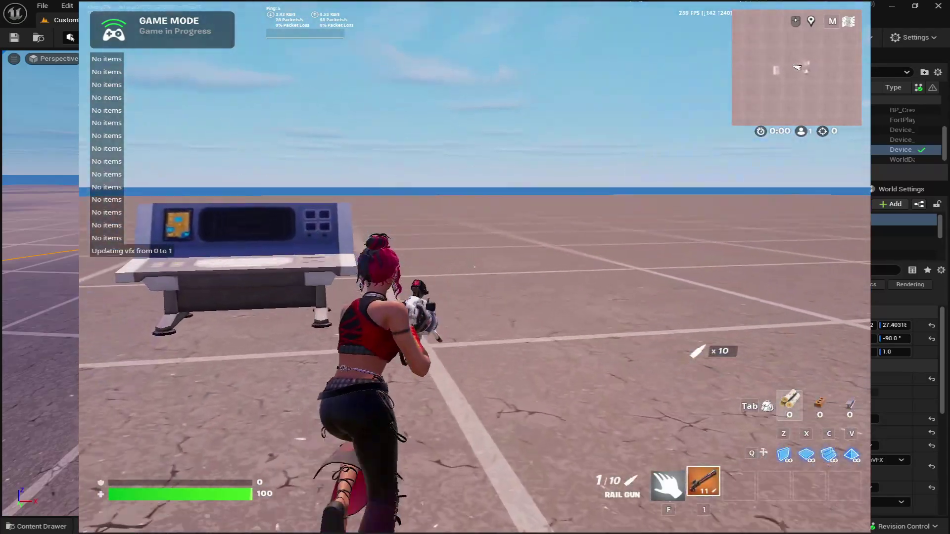
key("d")
right_click(474, 267)
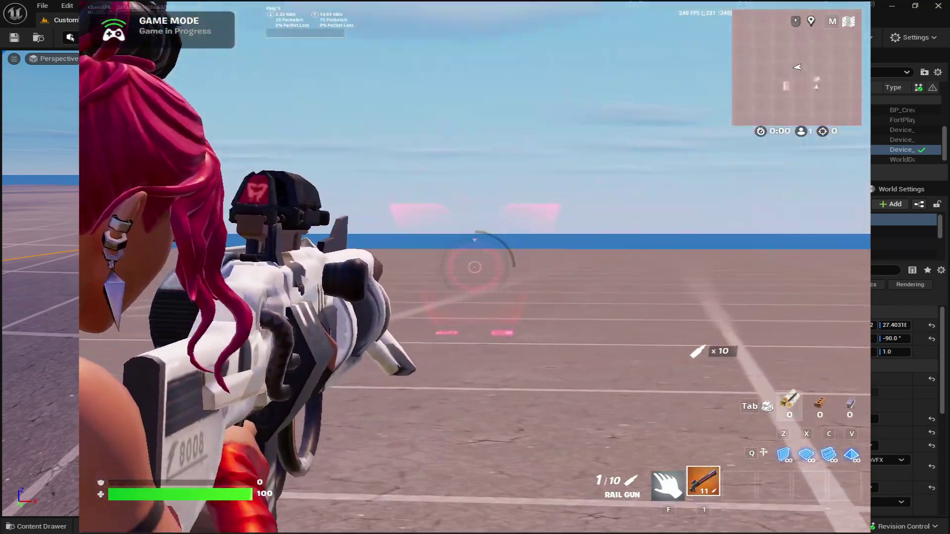
right_click(474, 267)
key("w")
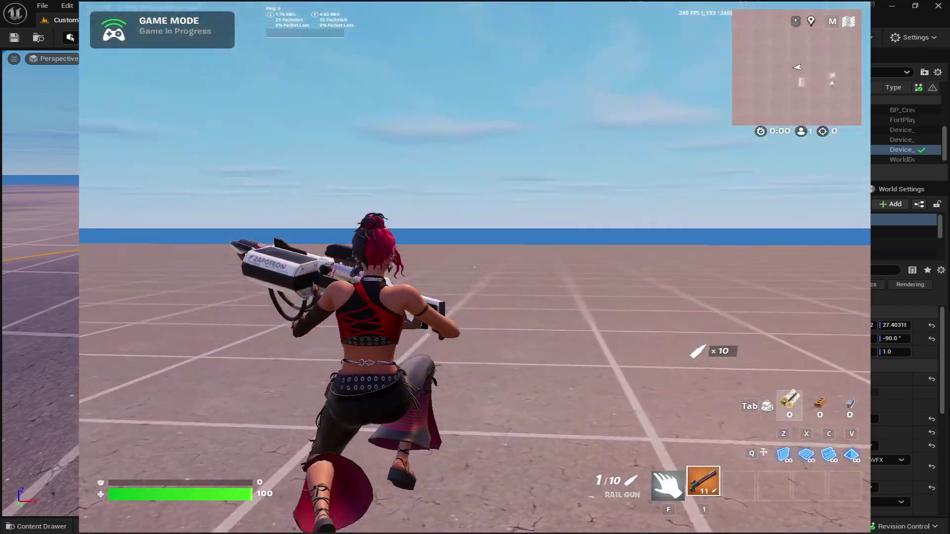
right_click(474, 267)
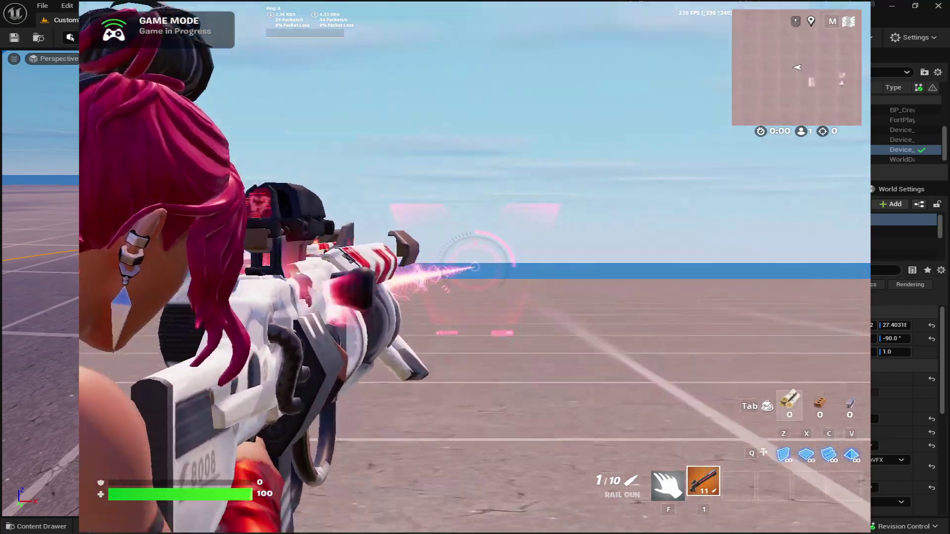
right_click(475, 267)
left_click(474, 267)
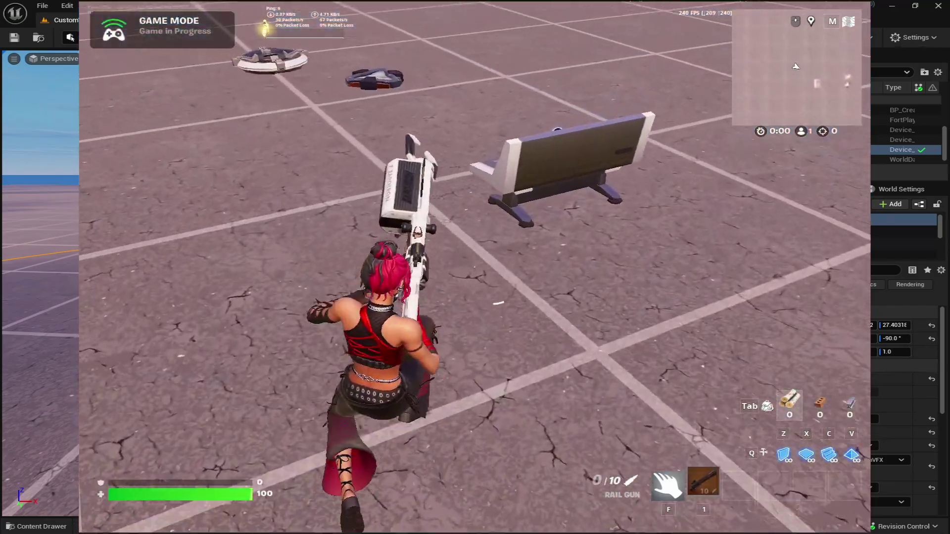
- Check the weapon model while running and jumping across the grid, and aim and fire another shot
key("w")
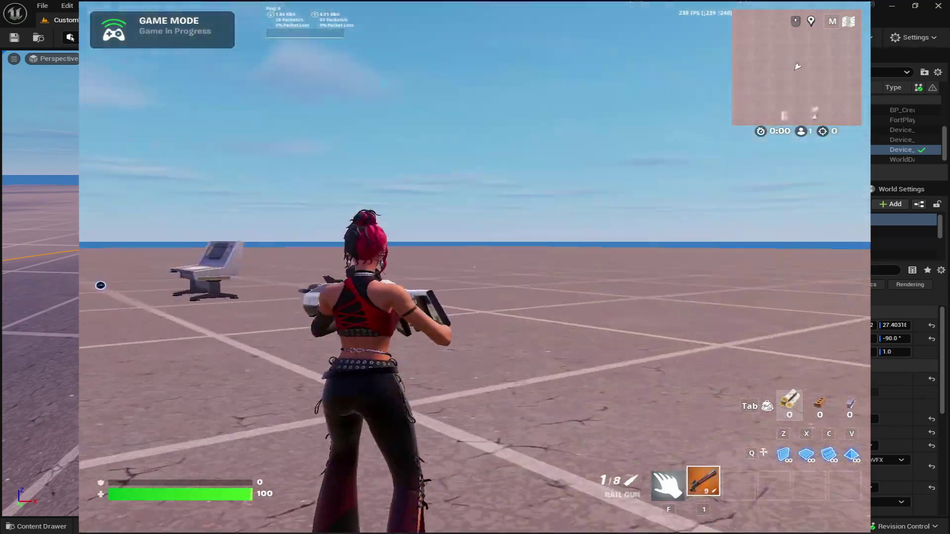
key("w")
key("a")
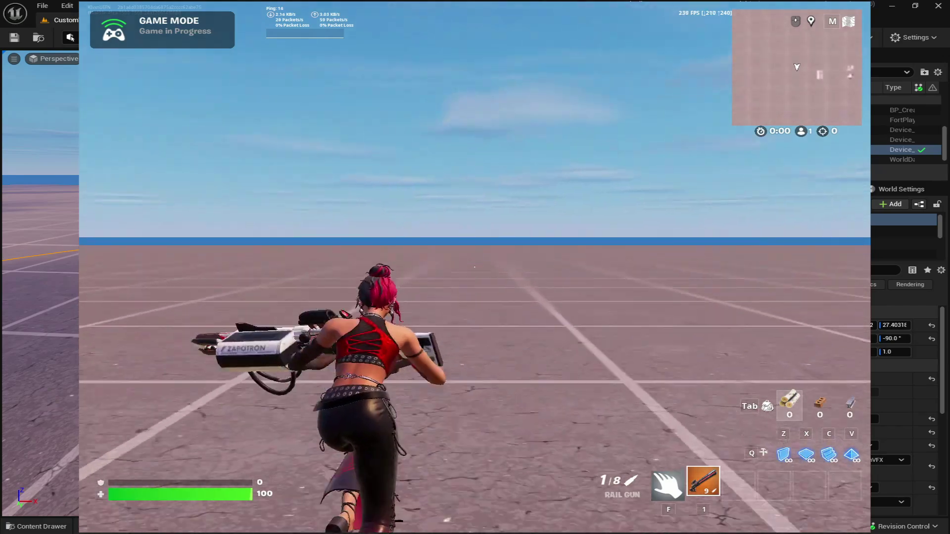
key("space")
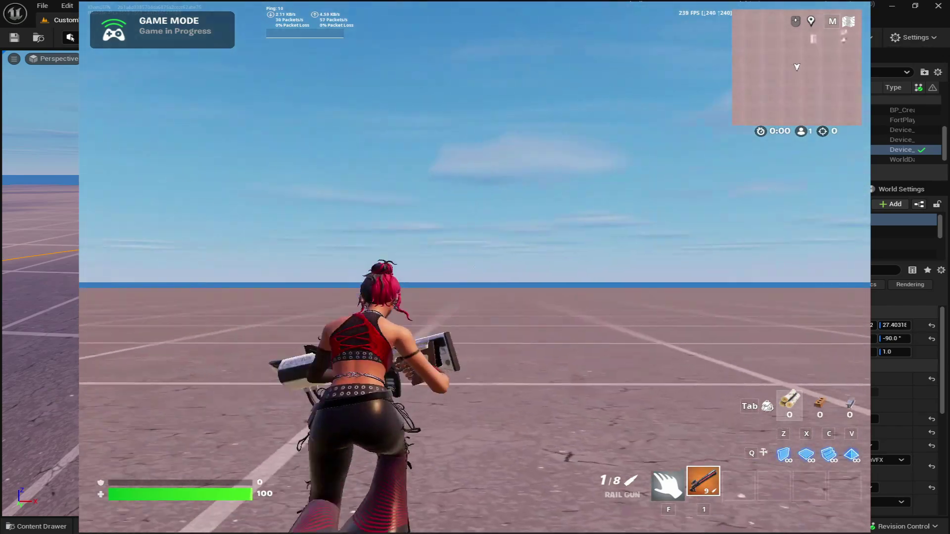
right_click(475, 267)
left_click(475, 267)
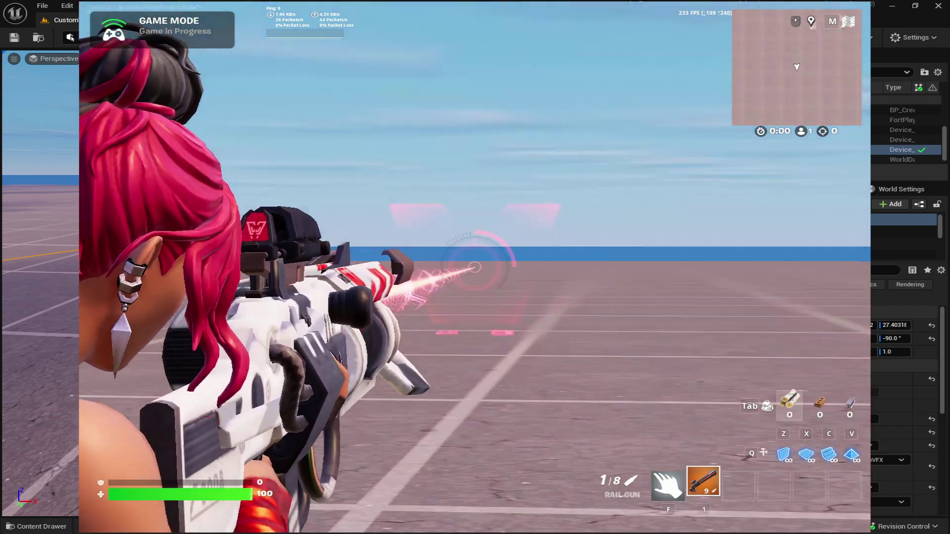
- Return towards the console with the weapon equipped and examine the model from different angles while moving
key("w")
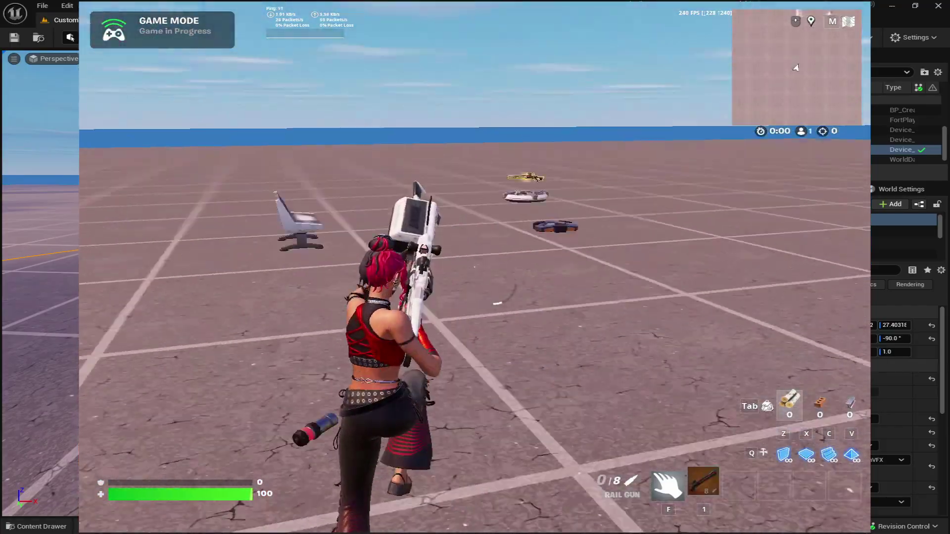
key("space")
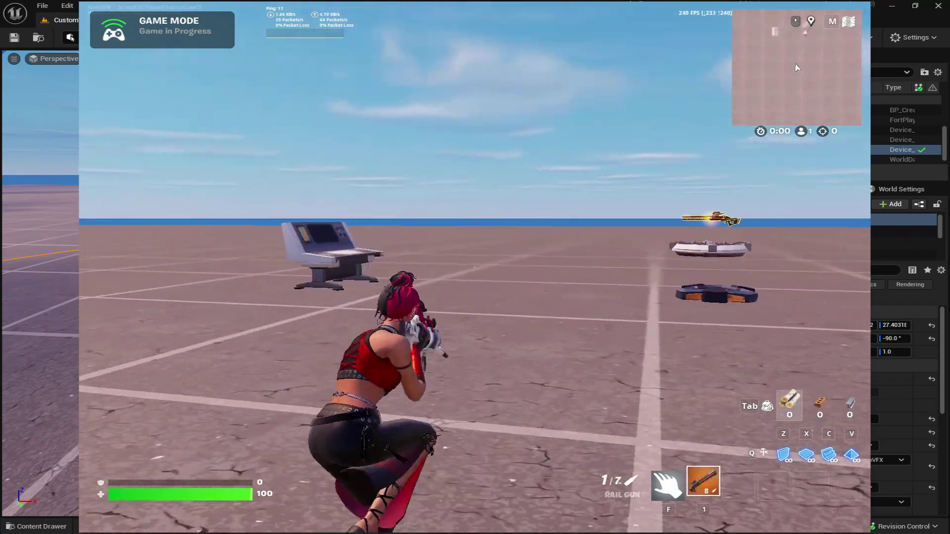
key("w")
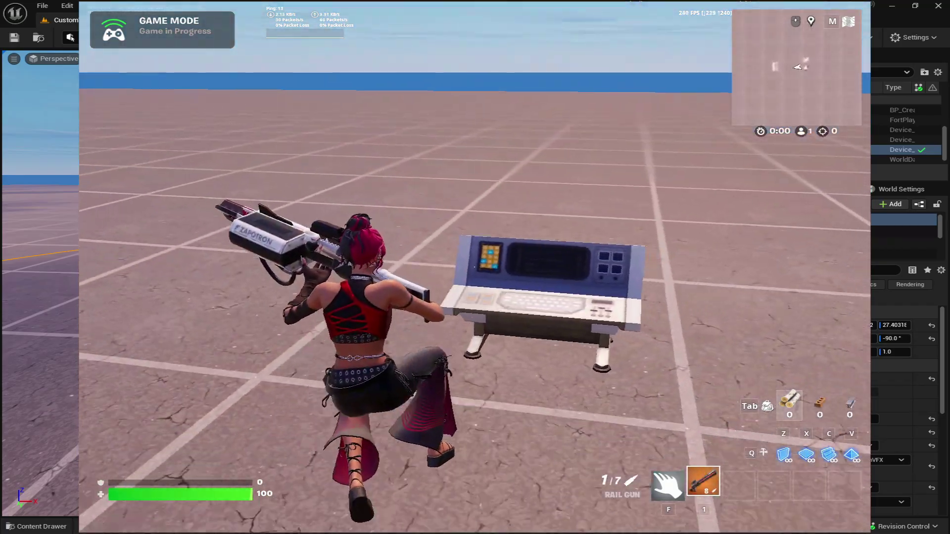
key("d")
key("space")
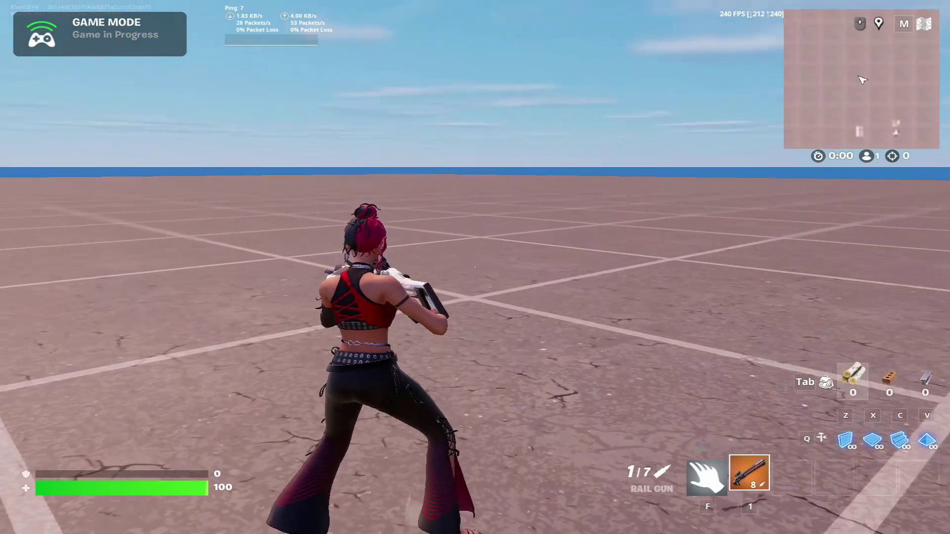
key("w")
key("space")
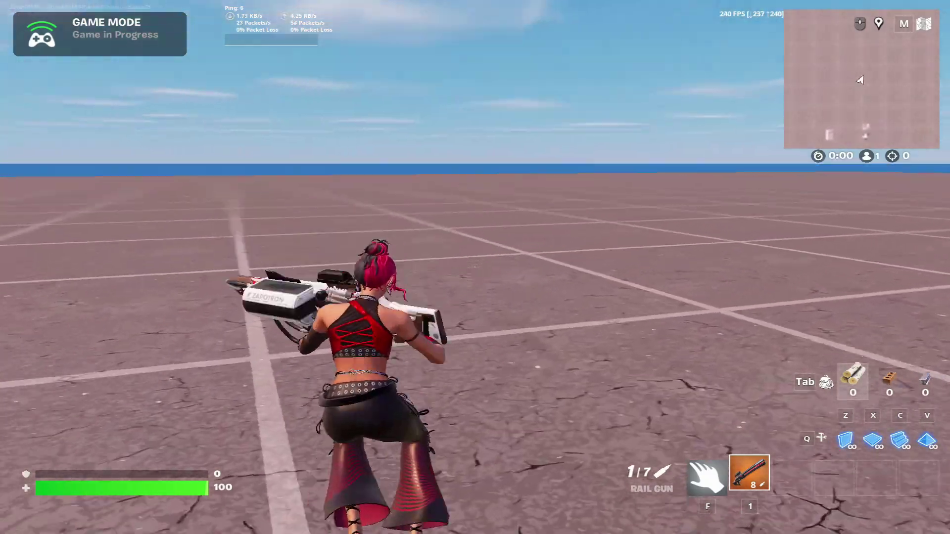
key("w")
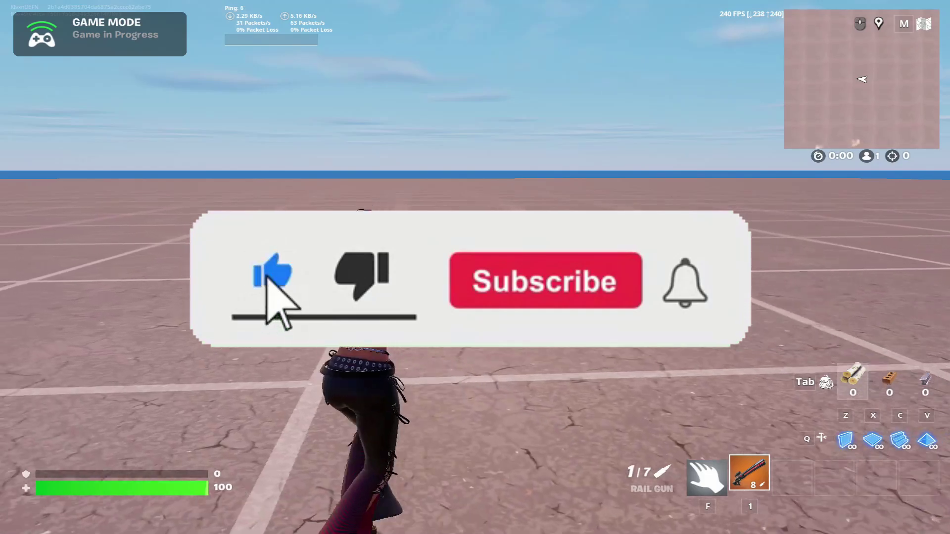
key("w")
key("a")
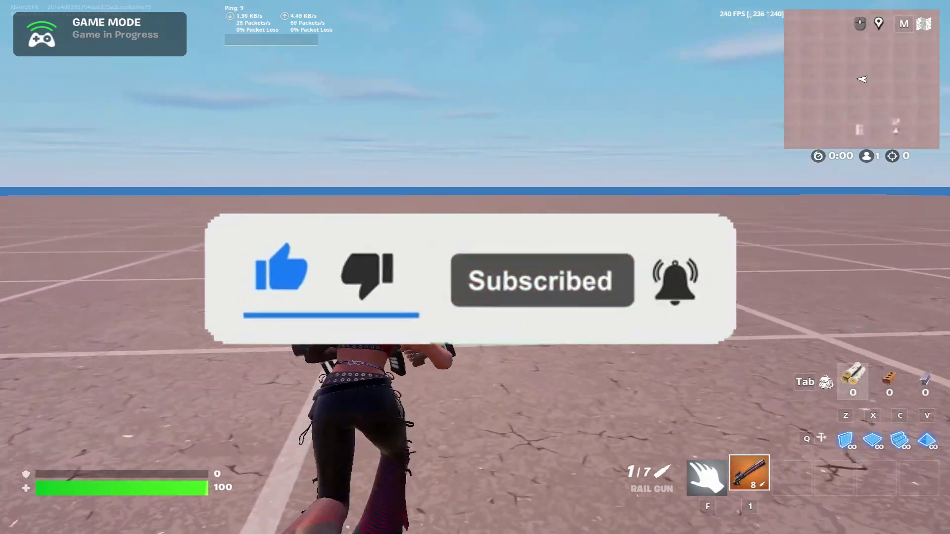
key("w")
key("a")
key("s")
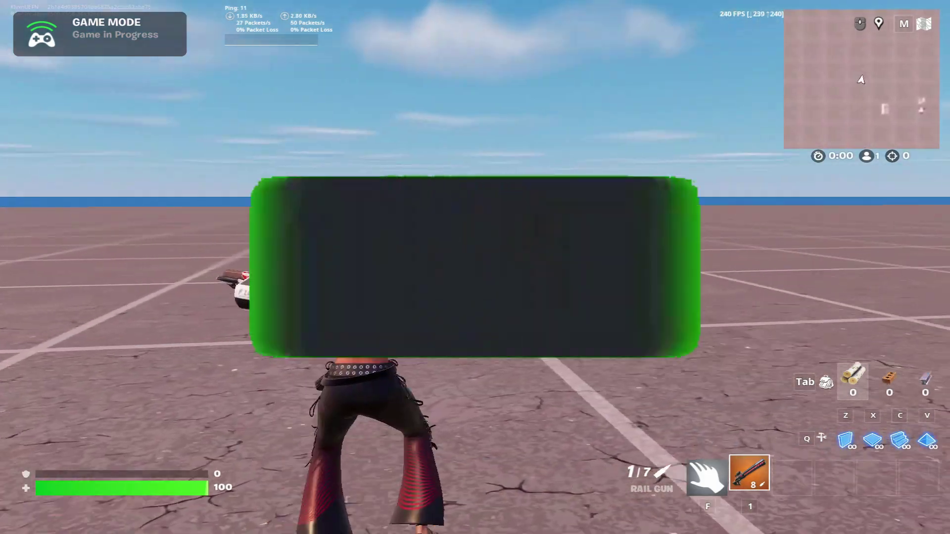
key("w")
key("d")
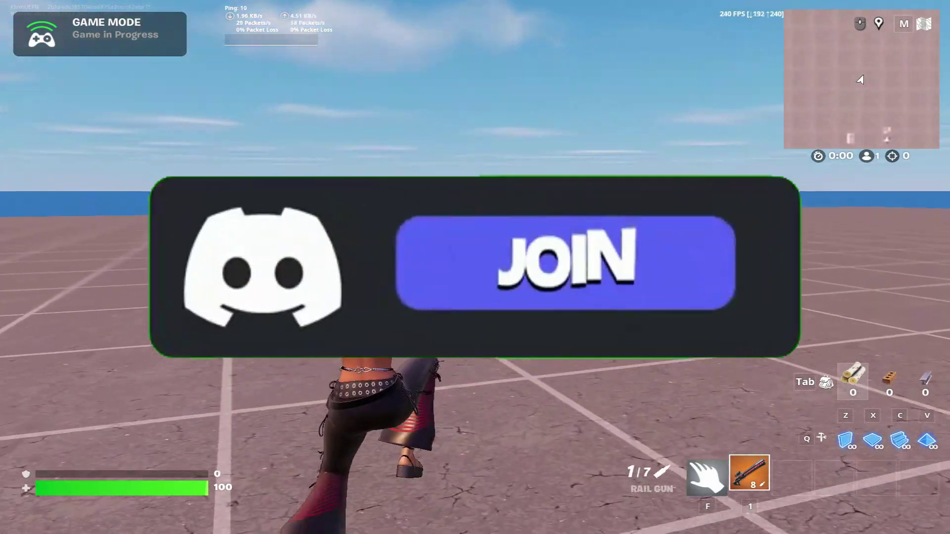